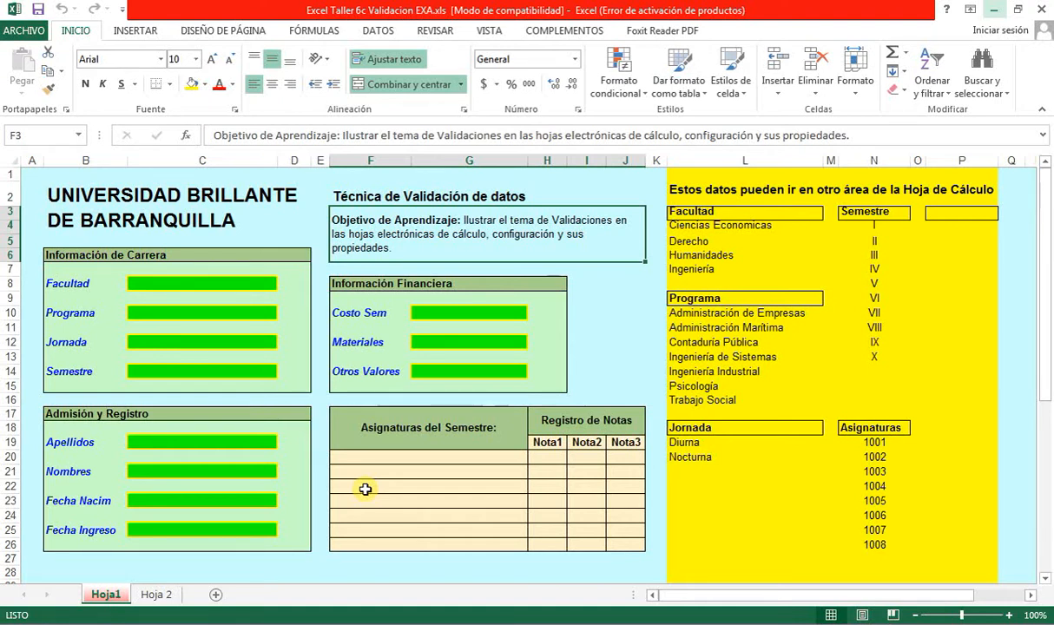
# - Select the Facultad cell C8 and bring up Data Validation, moving the dialog clear of the form
pyautogui.click(209, 283)
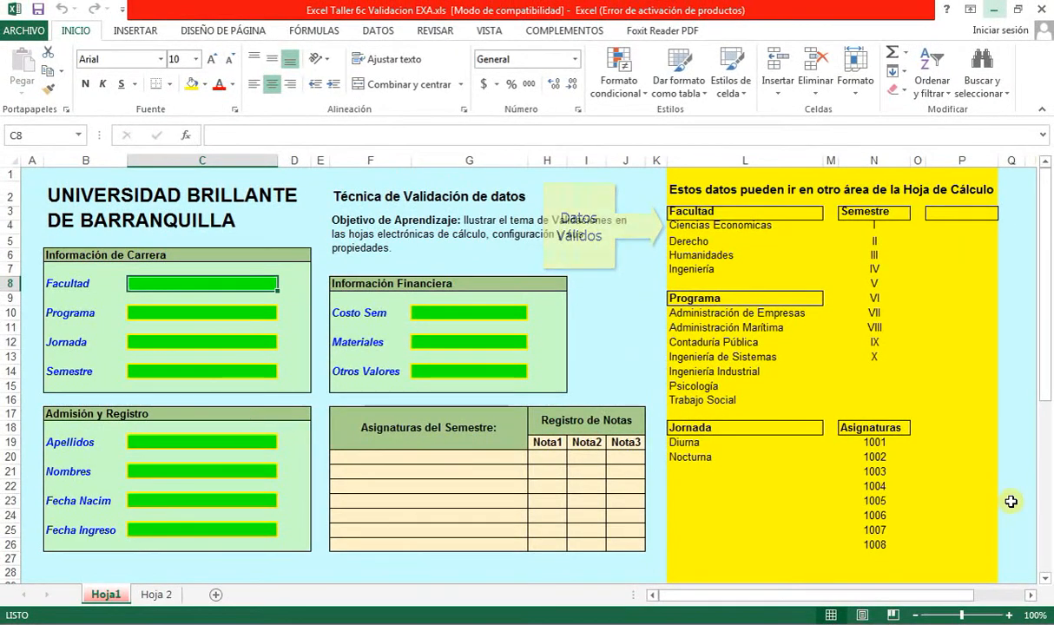
pyautogui.click(1007, 385)
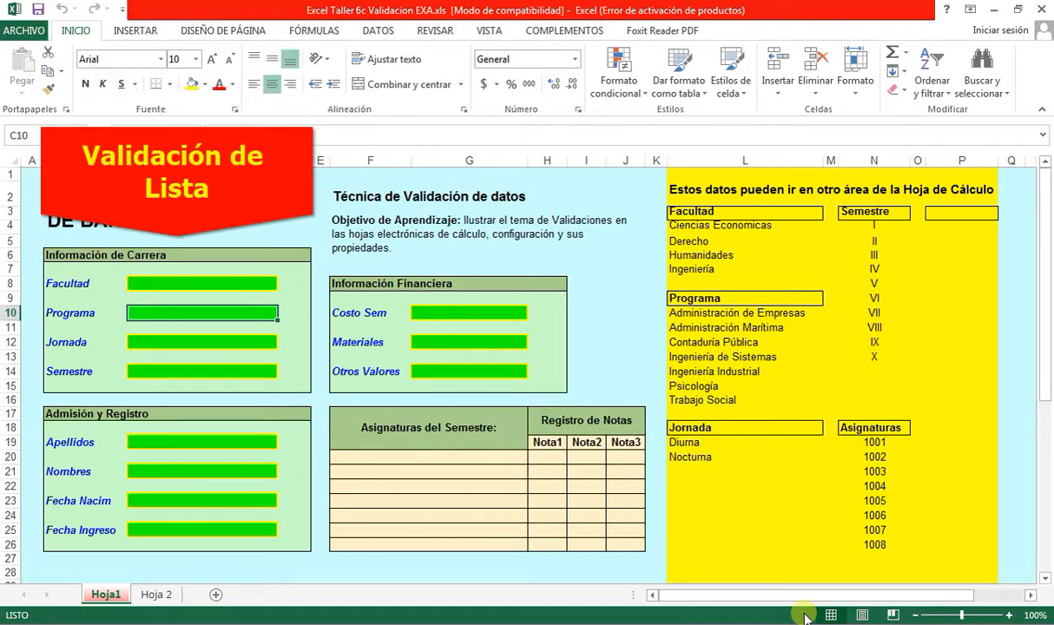
pyautogui.click(247, 280)
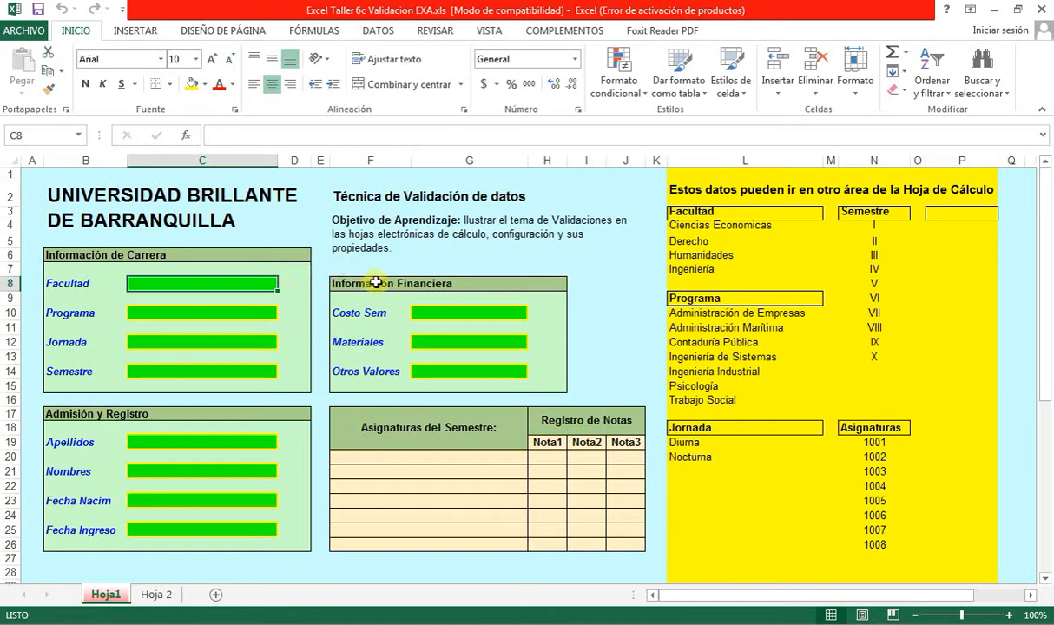
pyautogui.click(377, 32)
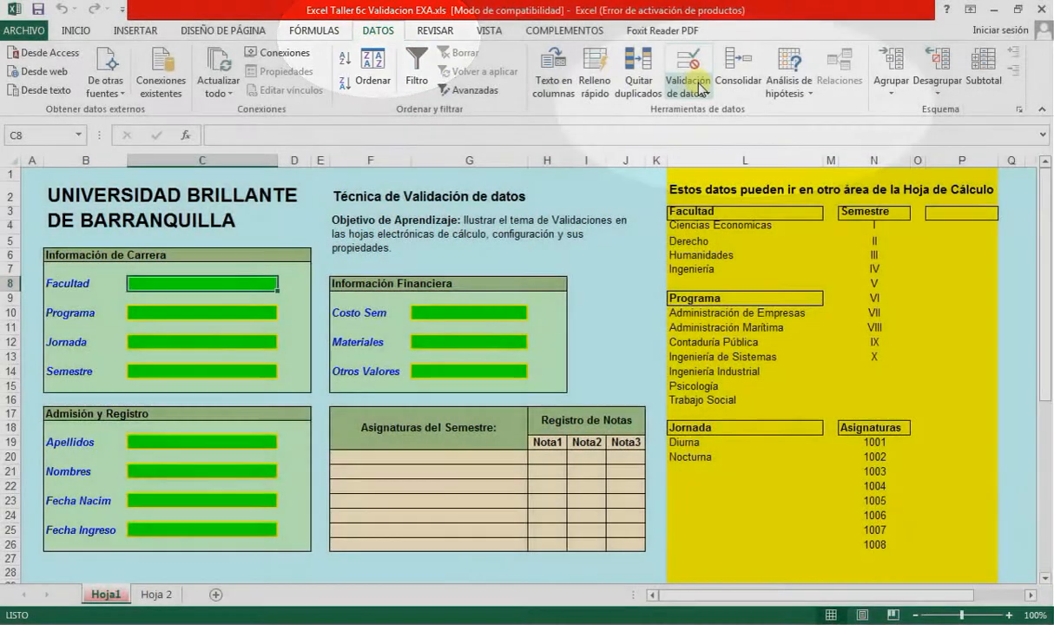
pyautogui.click(698, 89)
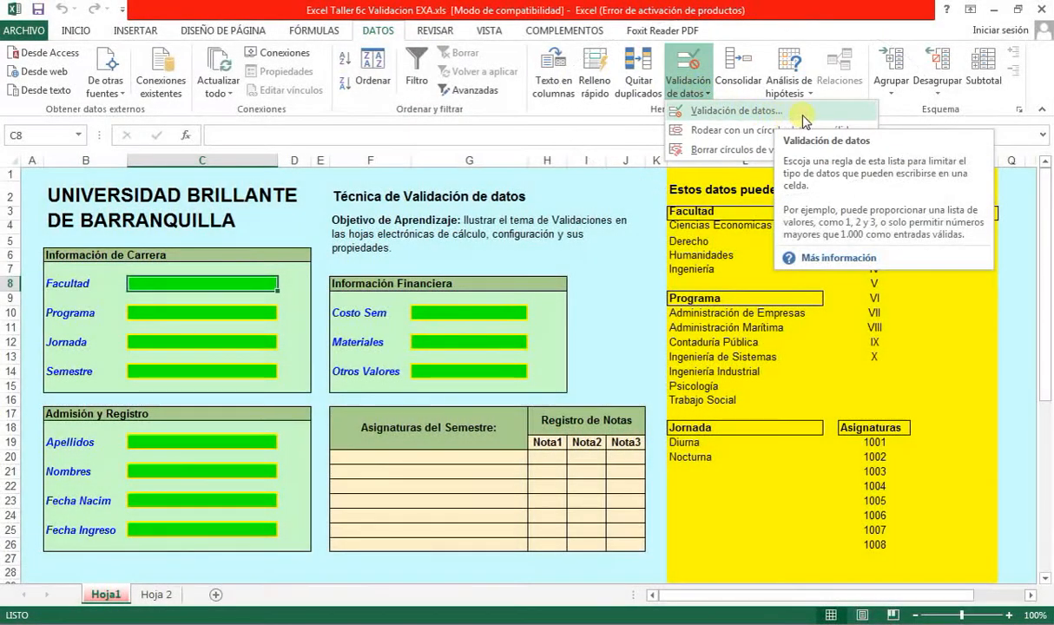
pyautogui.click(805, 121)
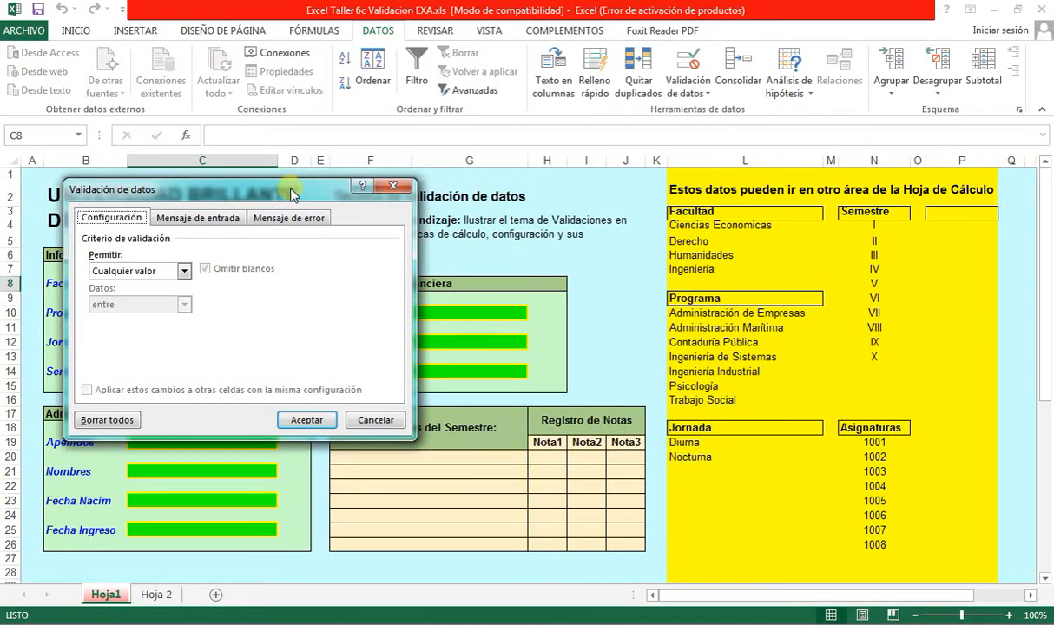
pyautogui.moveTo(292, 194); pyautogui.dragTo(496, 204)
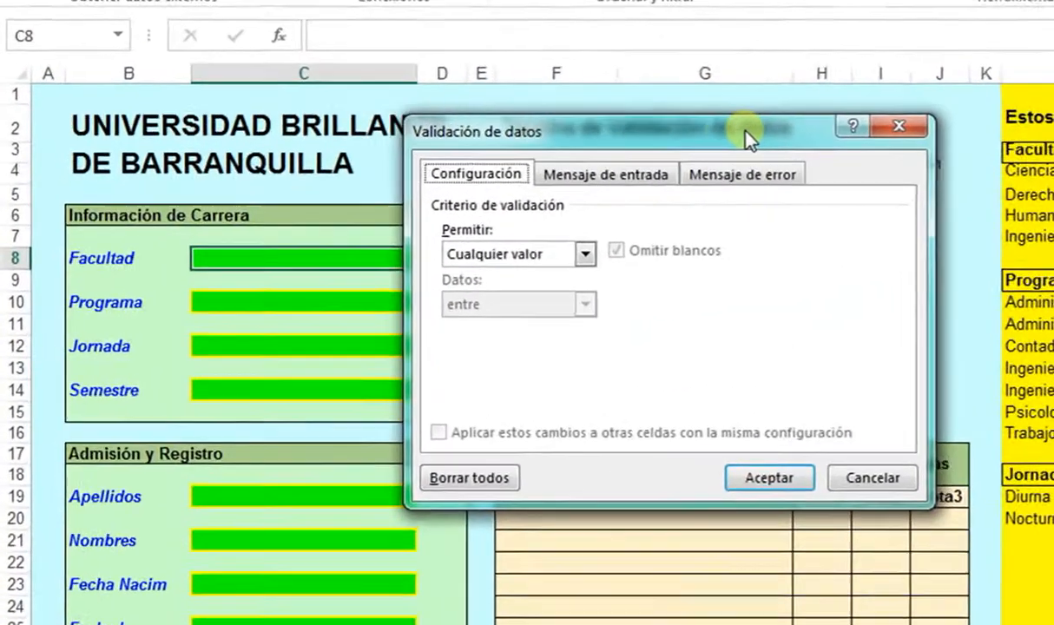
pyautogui.moveTo(746, 138); pyautogui.dragTo(786, 136)
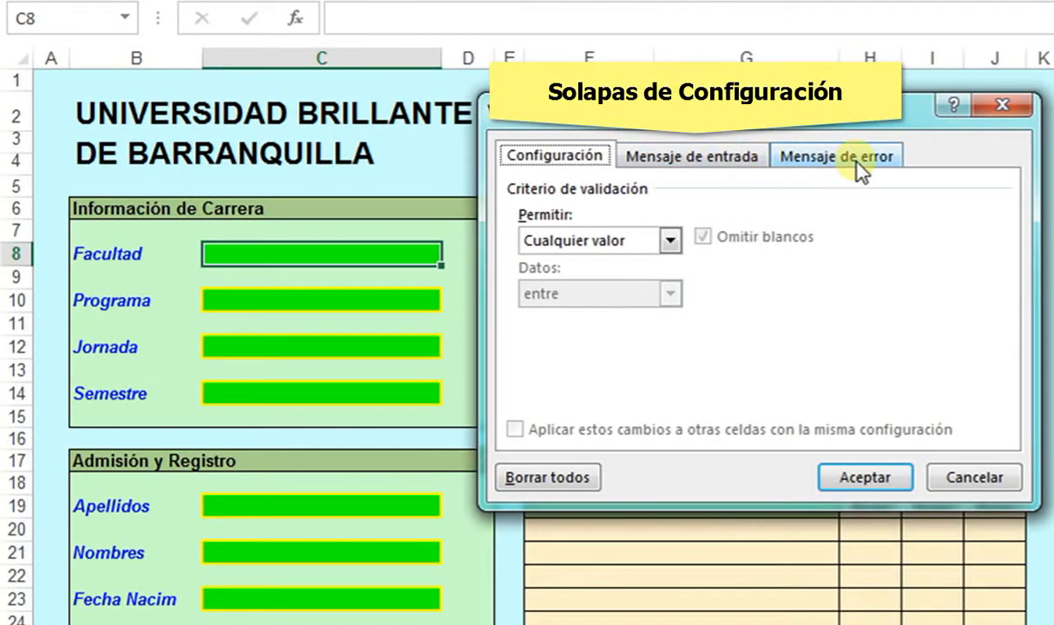
# - Allow only a List with source =$L$4:$L$7, the four faculty names
pyautogui.click(677, 245)
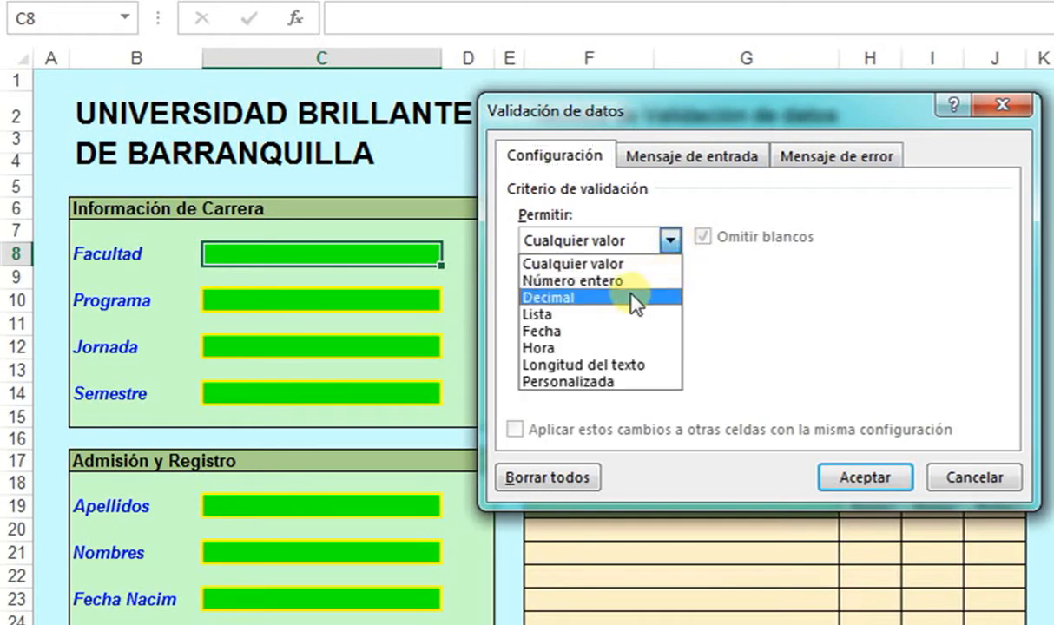
pyautogui.click(551, 314)
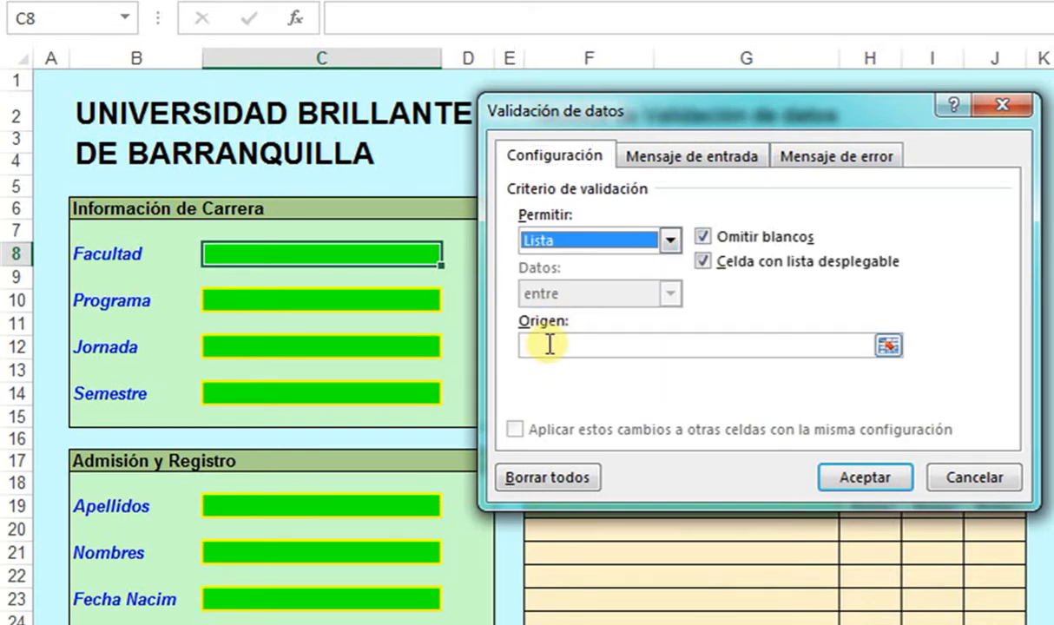
pyautogui.click(550, 344)
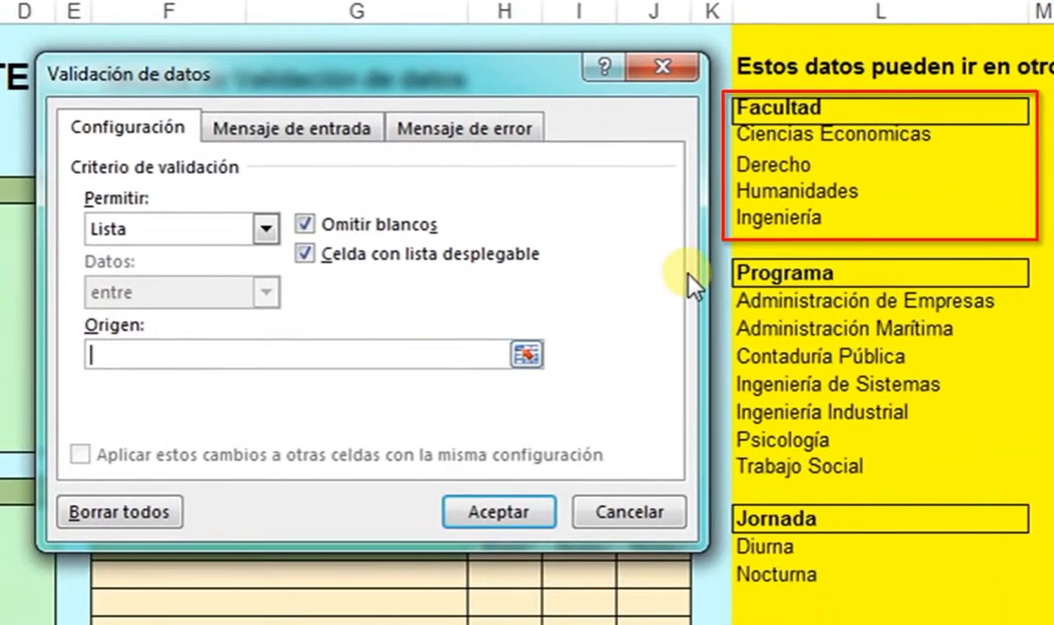
pyautogui.moveTo(758, 136); pyautogui.dragTo(785, 225)
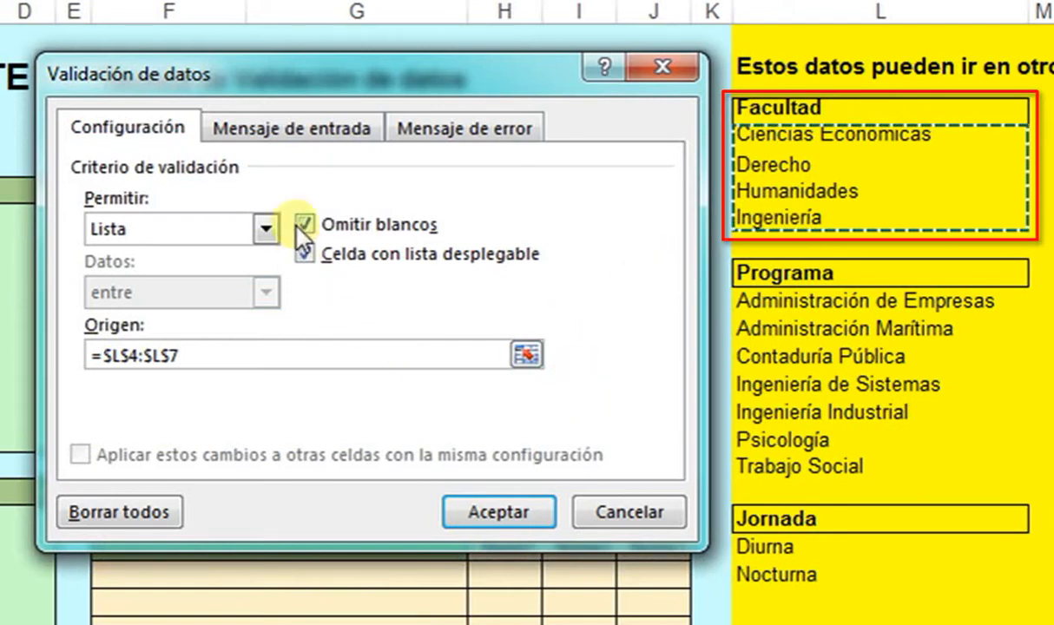
pyautogui.click(288, 130)
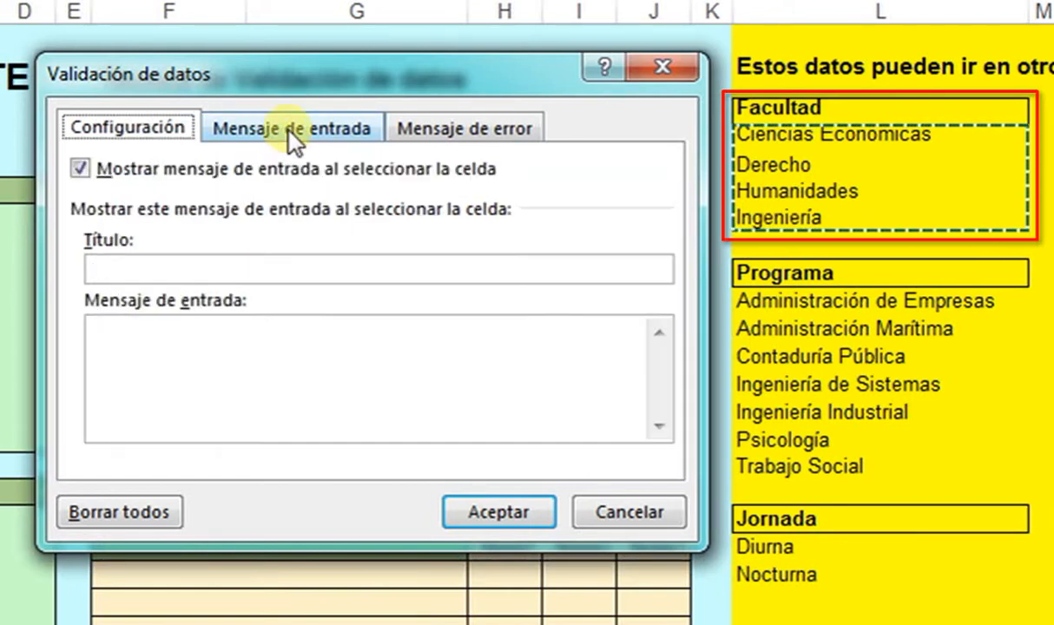
# - Enter input-message title 'Facultad' and text 'Escoja de la lista desplegable'
pyautogui.click(248, 271)
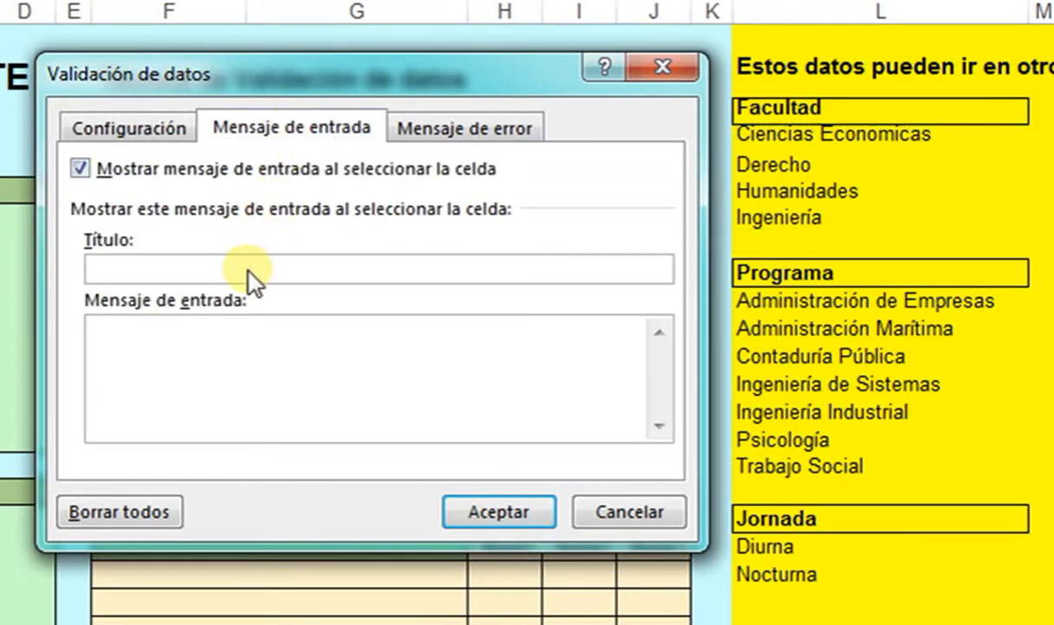
pyautogui.write('Facultad')
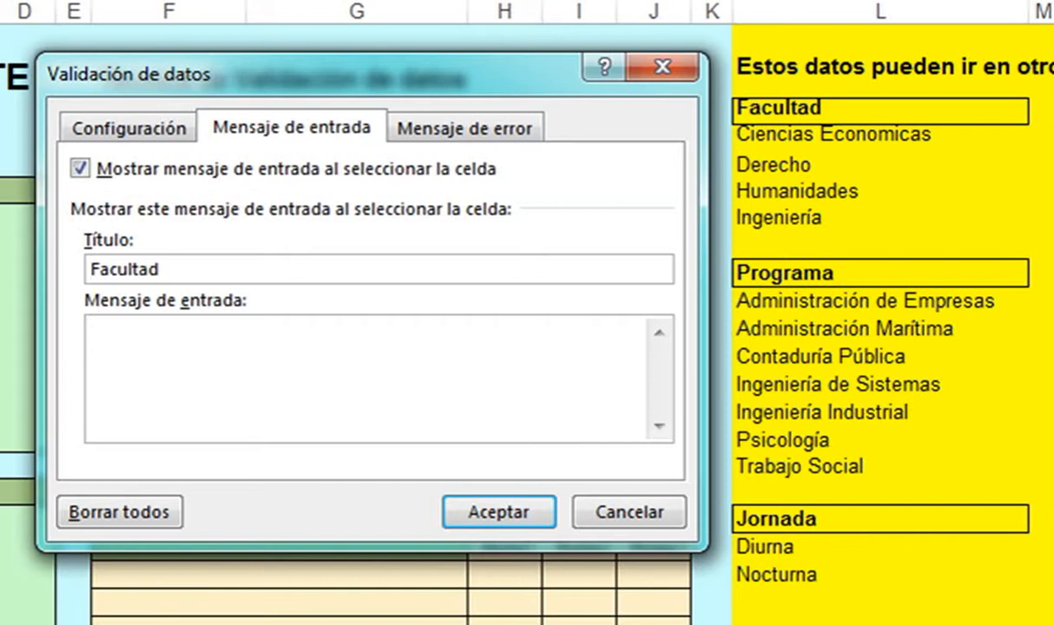
pyautogui.write('Digite')
pyautogui.press('BackSpace')
pyautogui.press('BackSpace')
pyautogui.press('BackSpace')
pyautogui.press('BackSpace')
pyautogui.press('BackSpace')
pyautogui.press('BackSpace')
pyautogui.write('Escoja de la ')
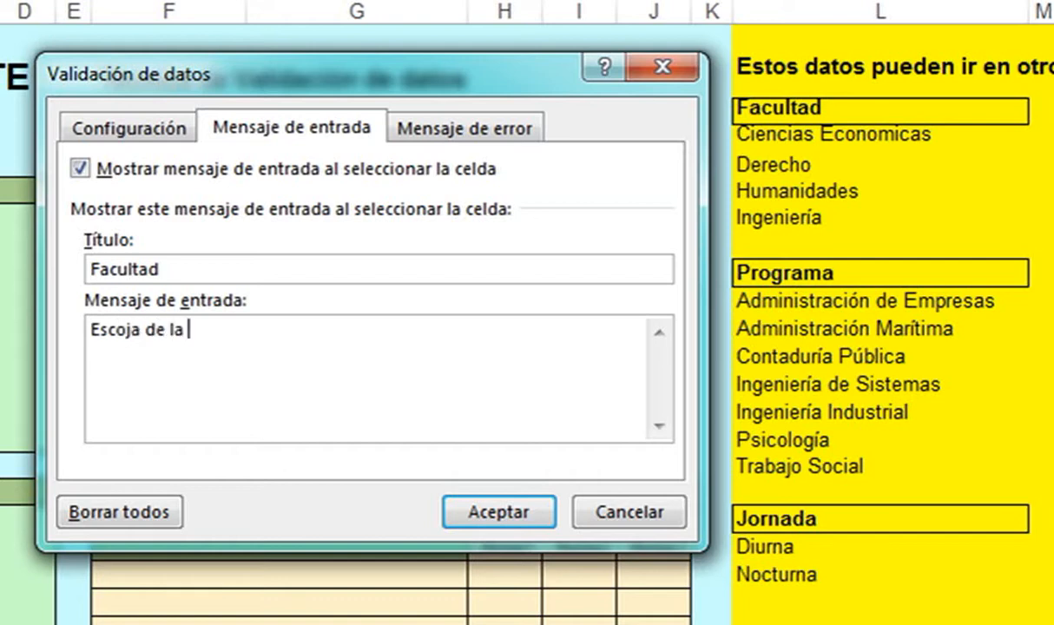
pyautogui.write('lista desplegable')
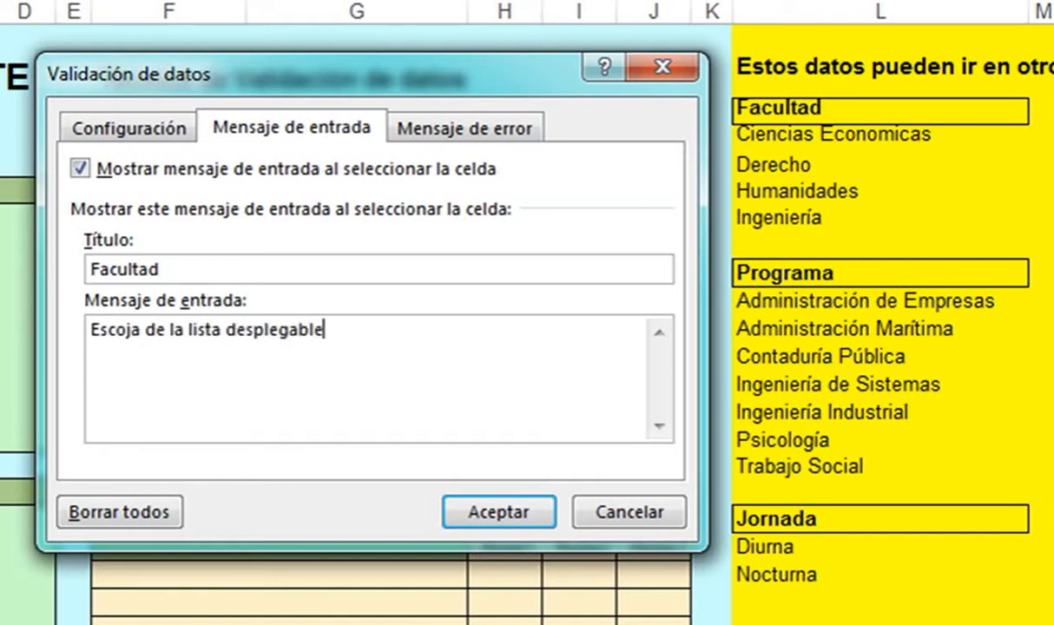
pyautogui.click(508, 129)
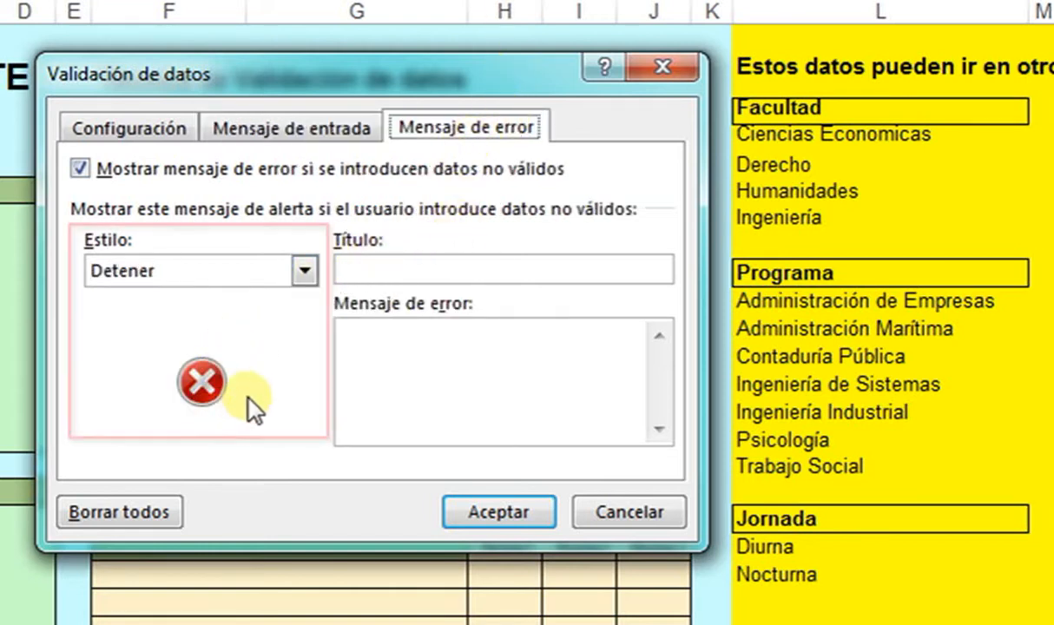
# - Preview the Advertencia and Información alert styles, then keep the style on Detener
pyautogui.click(306, 271)
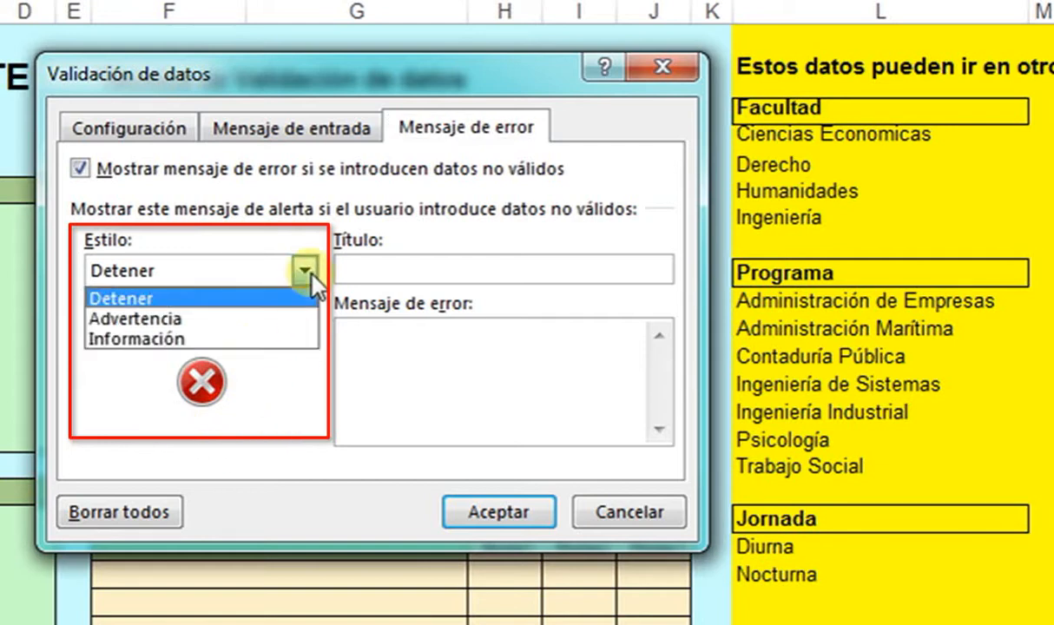
pyautogui.click(139, 318)
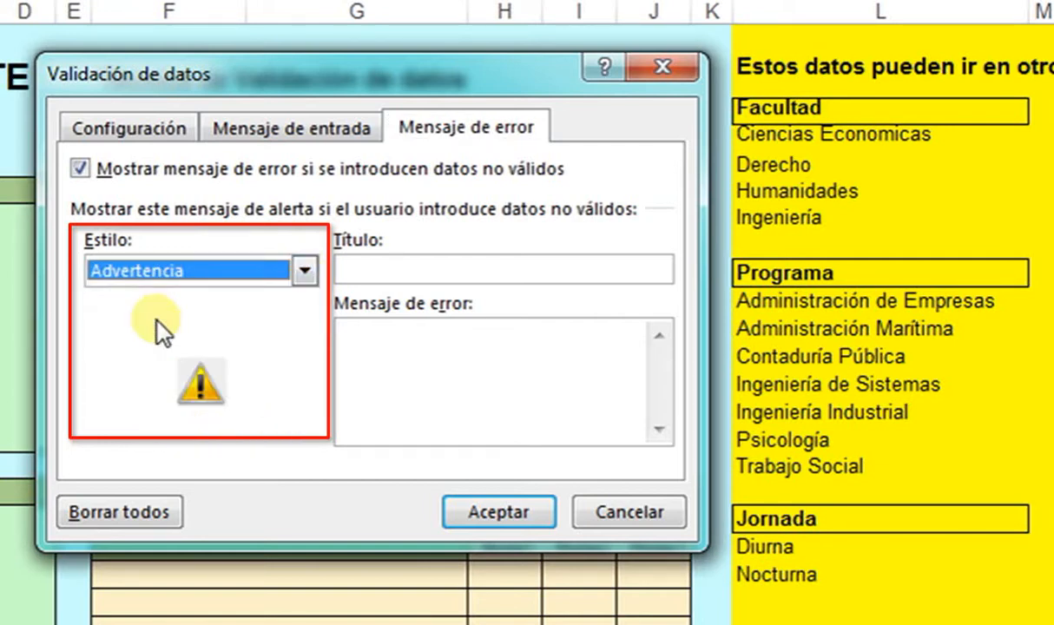
pyautogui.click(306, 271)
pyautogui.click(199, 337)
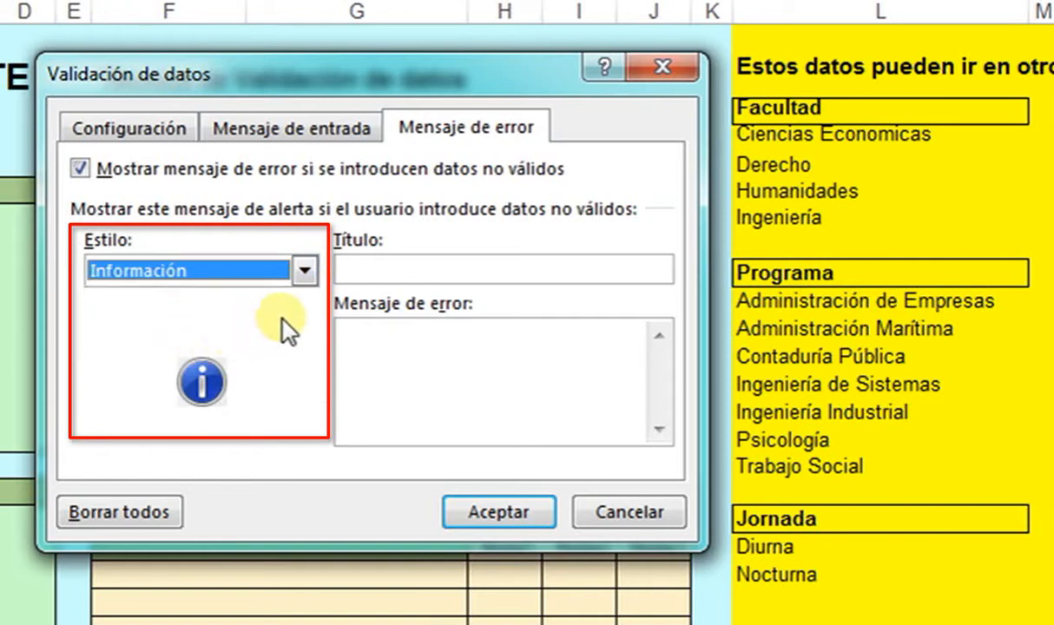
pyautogui.click(306, 272)
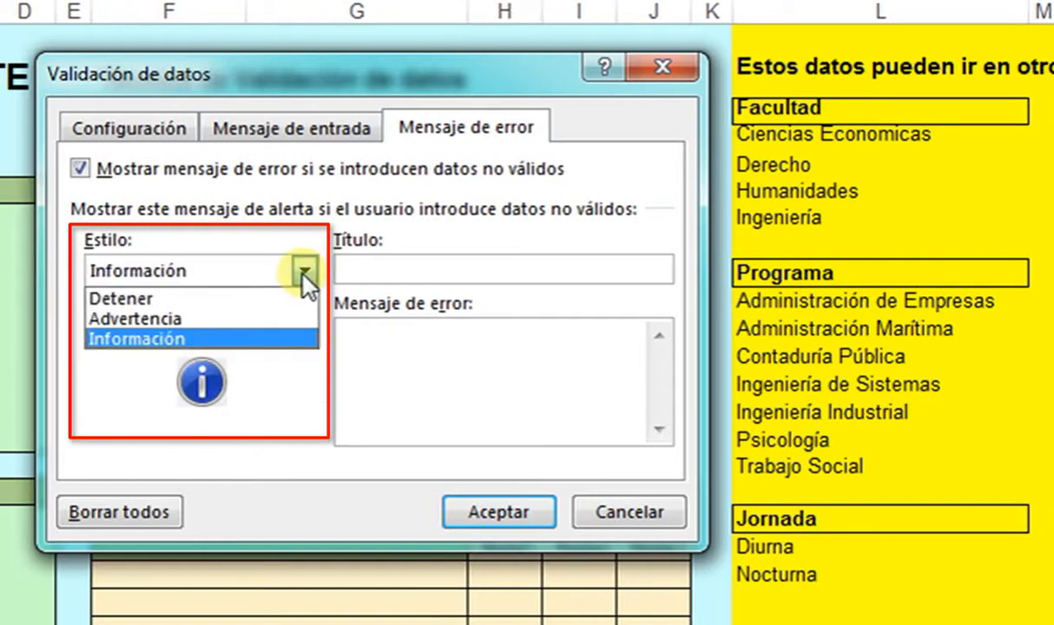
pyautogui.click(151, 302)
# - Title the error alert 'Facultad' with message 'Ha escrito una facultad incorrecta' and apply the validation
pyautogui.click(365, 267)
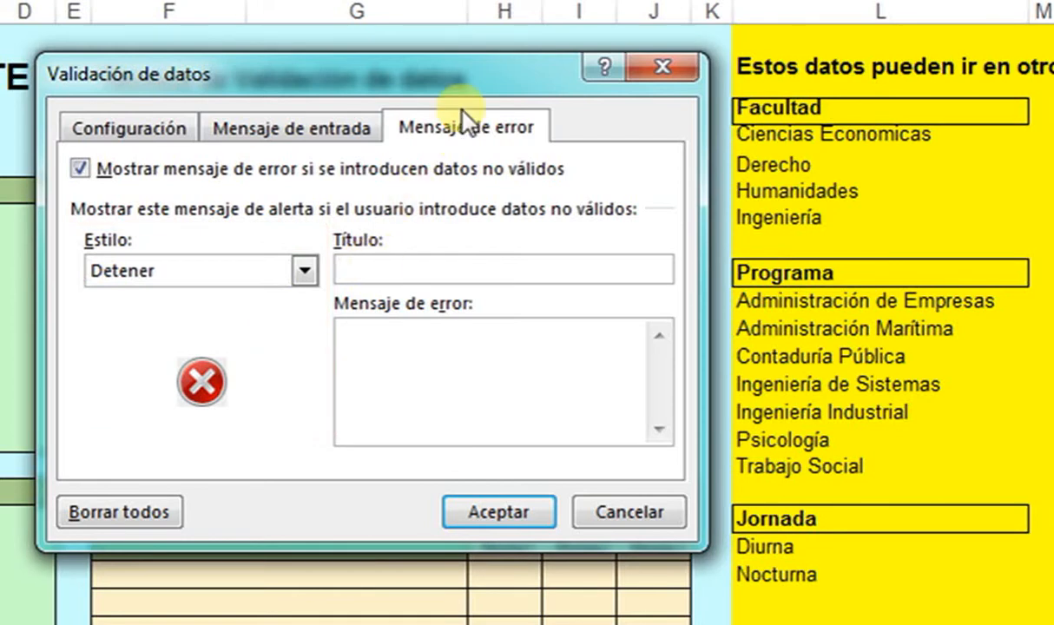
pyautogui.write('Facultad')
pyautogui.press('Tab')
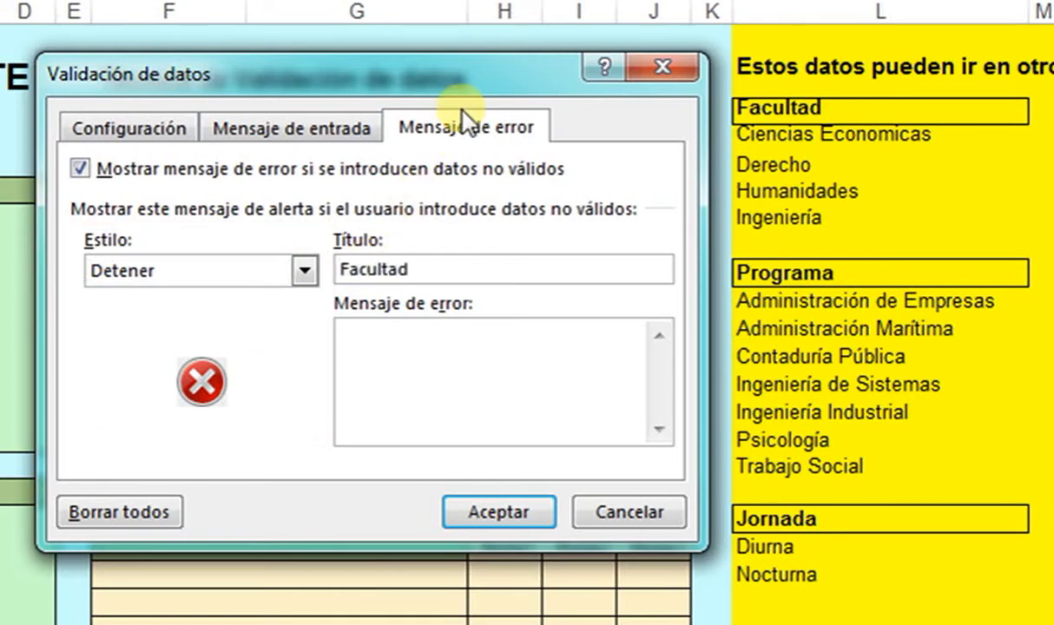
pyautogui.write('Ha esc')
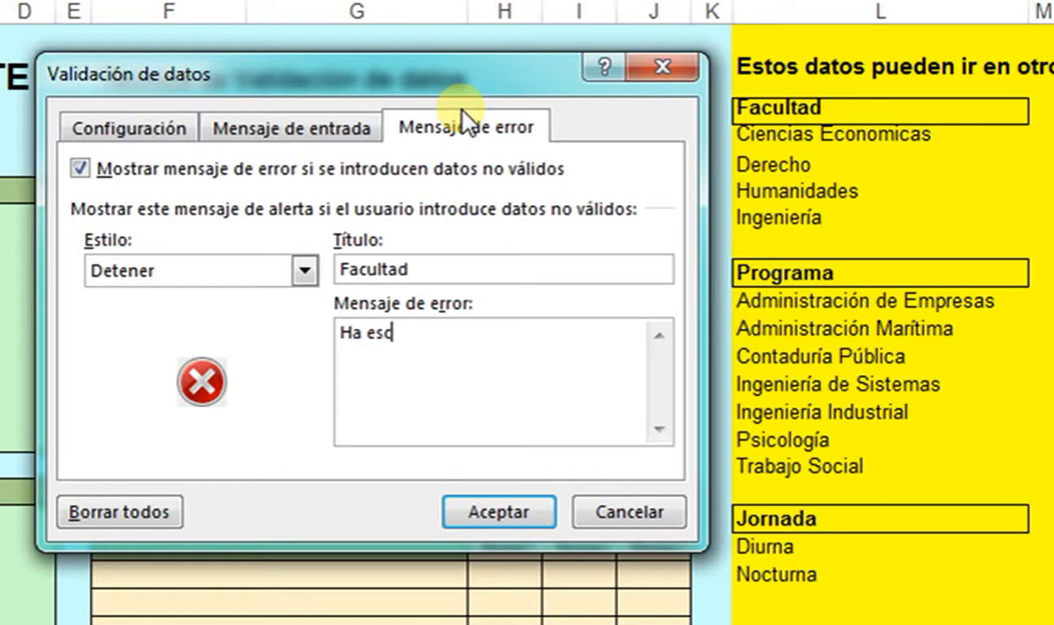
pyautogui.write('rito una faculta')
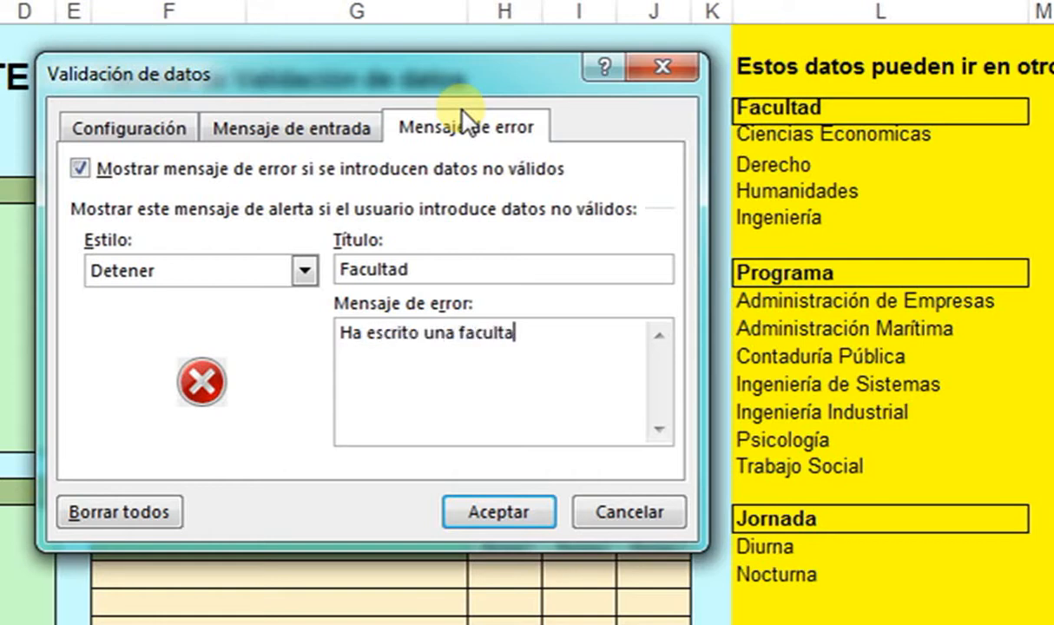
pyautogui.write('d incorrecta')
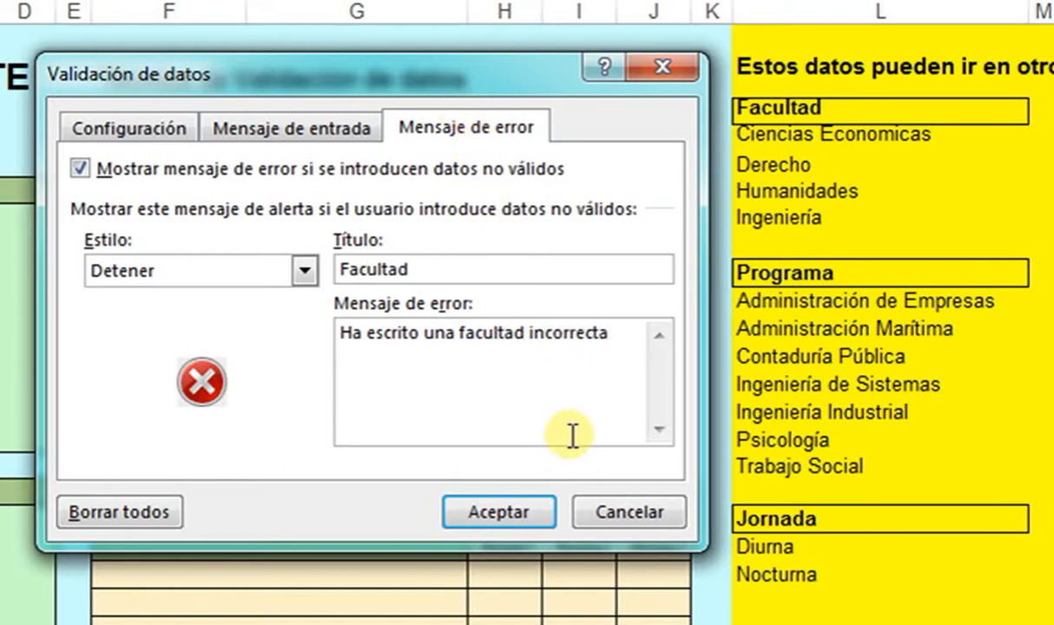
pyautogui.click(537, 513)
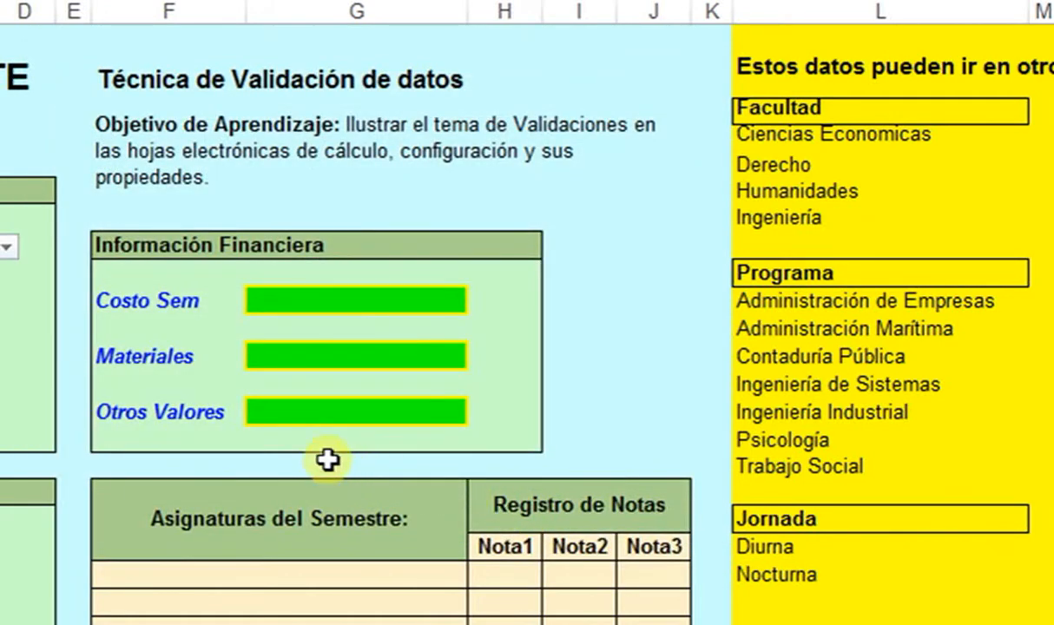
# - Pick Derecho, then Ingeniería, from the Facultad dropdown, checking its input message
pyautogui.click(267, 165)
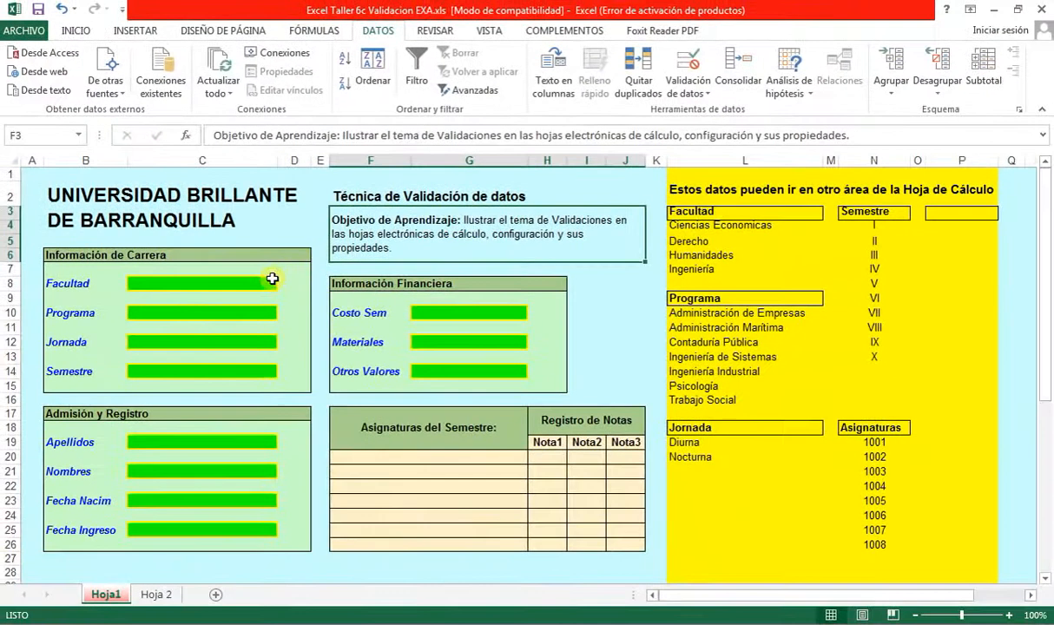
pyautogui.click(271, 281)
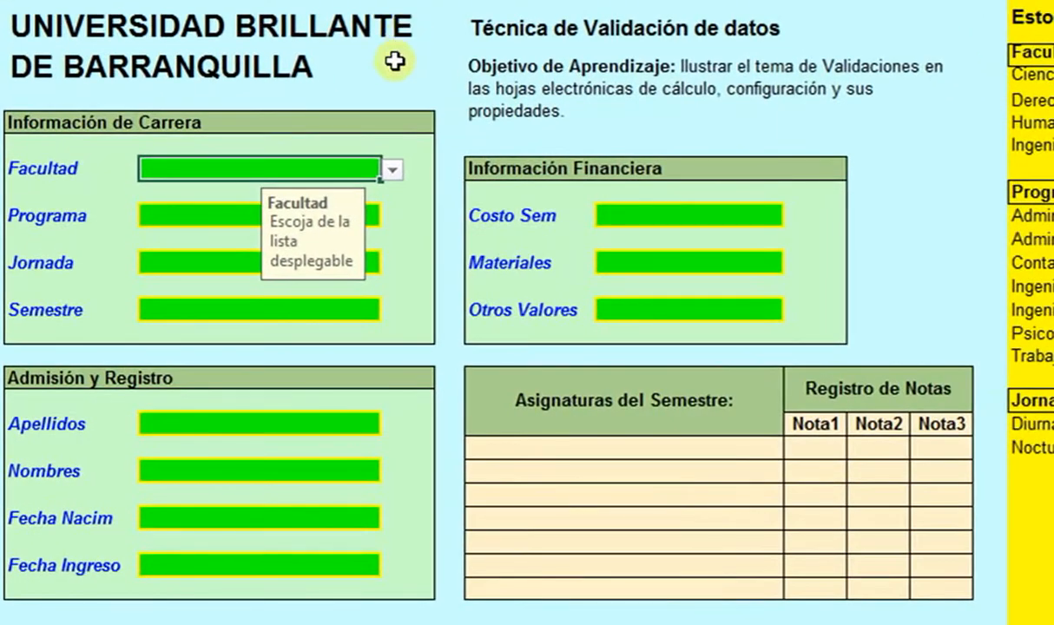
pyautogui.click(390, 172)
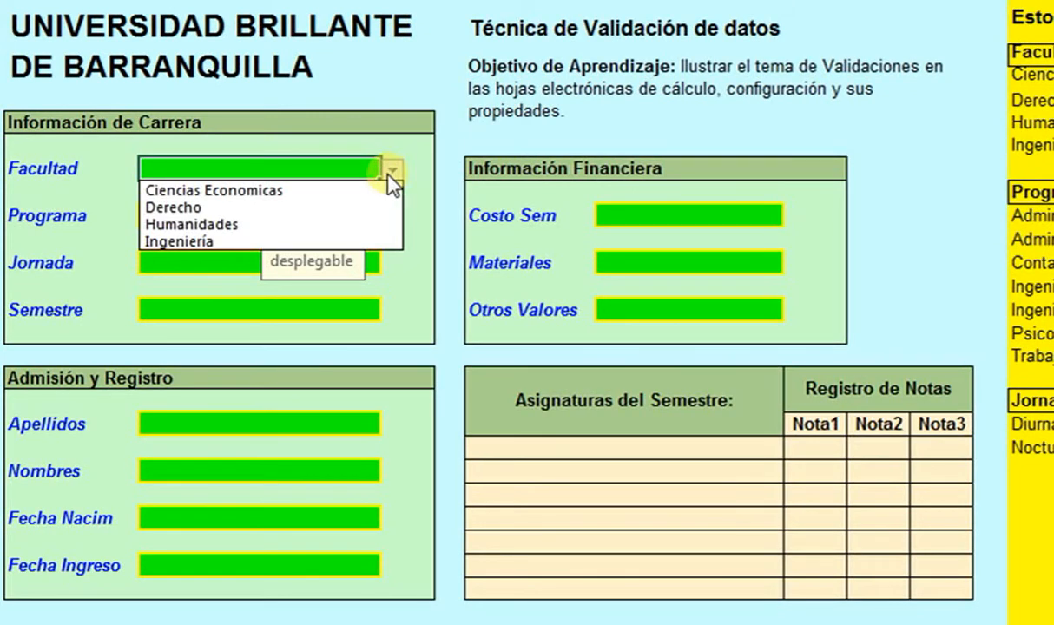
pyautogui.click(214, 209)
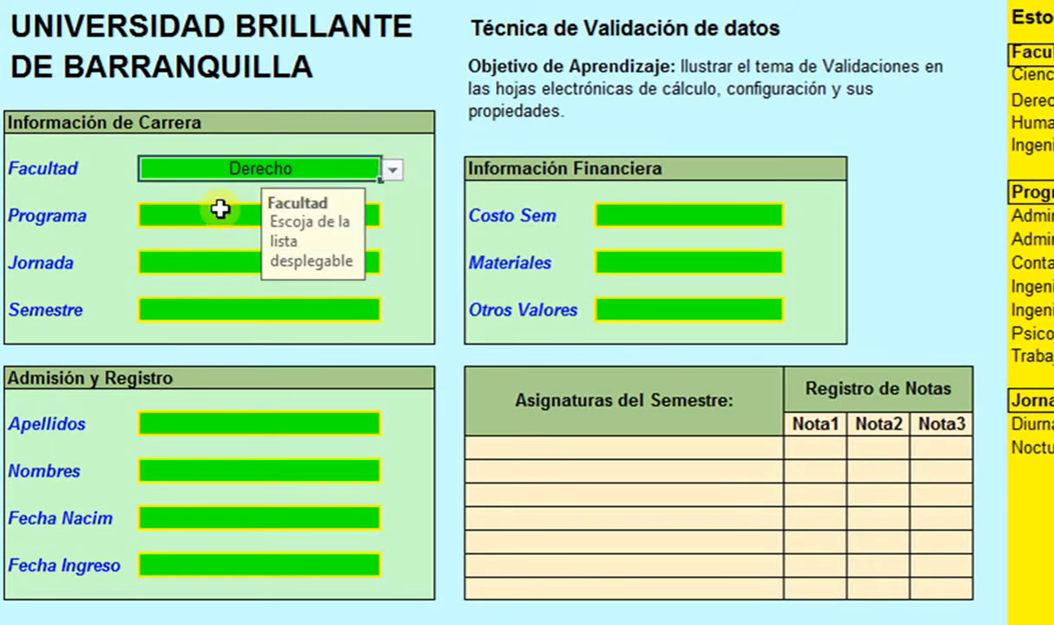
pyautogui.click(406, 193)
pyautogui.click(332, 165)
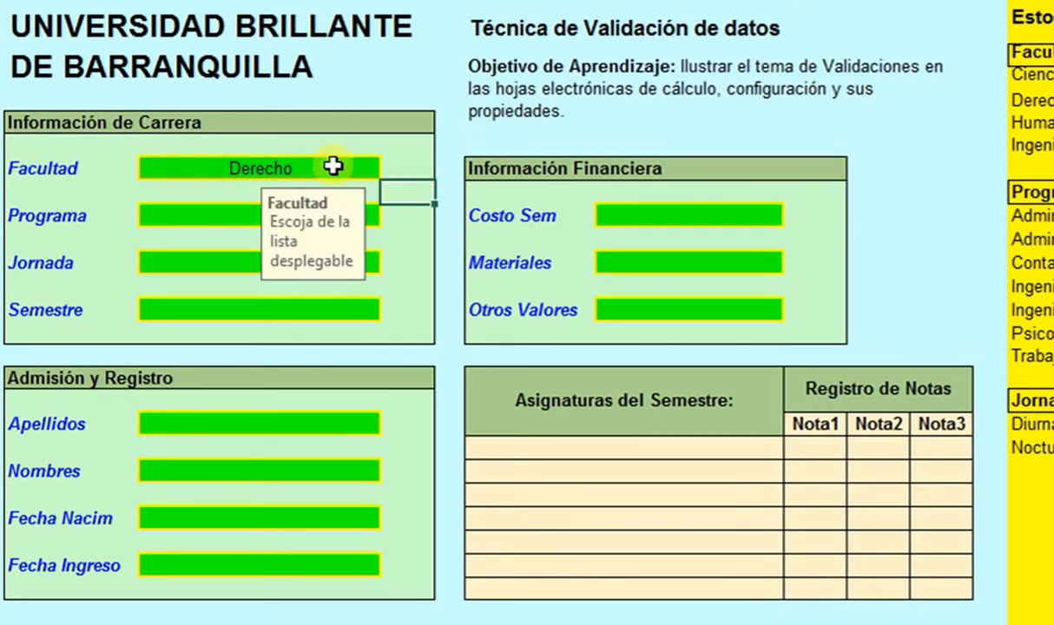
pyautogui.click(398, 174)
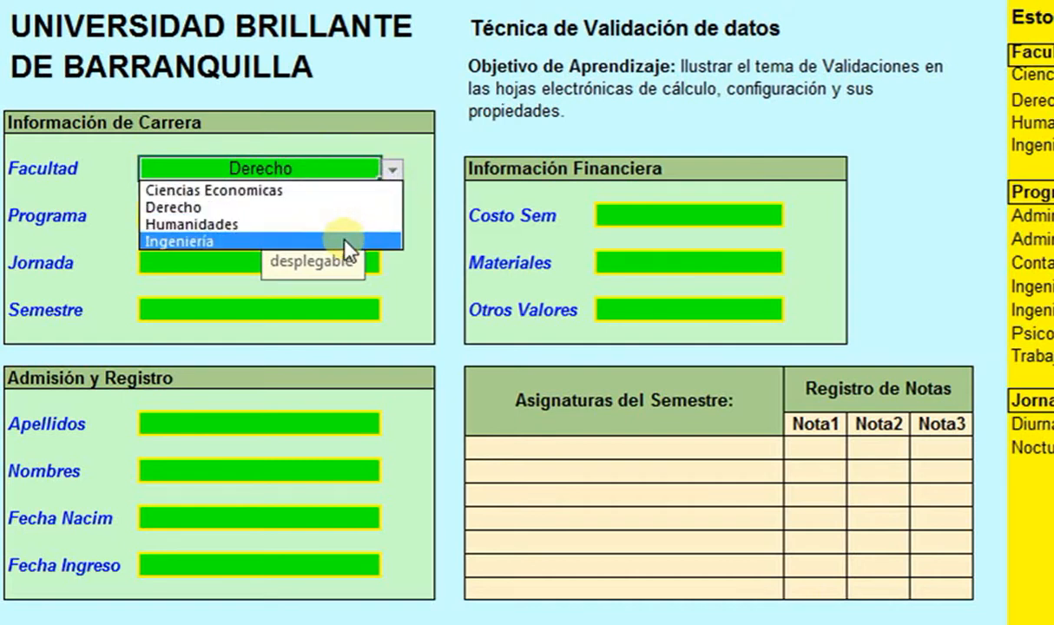
pyautogui.click(347, 238)
pyautogui.click(416, 240)
# - Type the invalid faculties 'ingles' and 'ciencias', see them rejected, and cancel back to Ingeniería
pyautogui.click(289, 167)
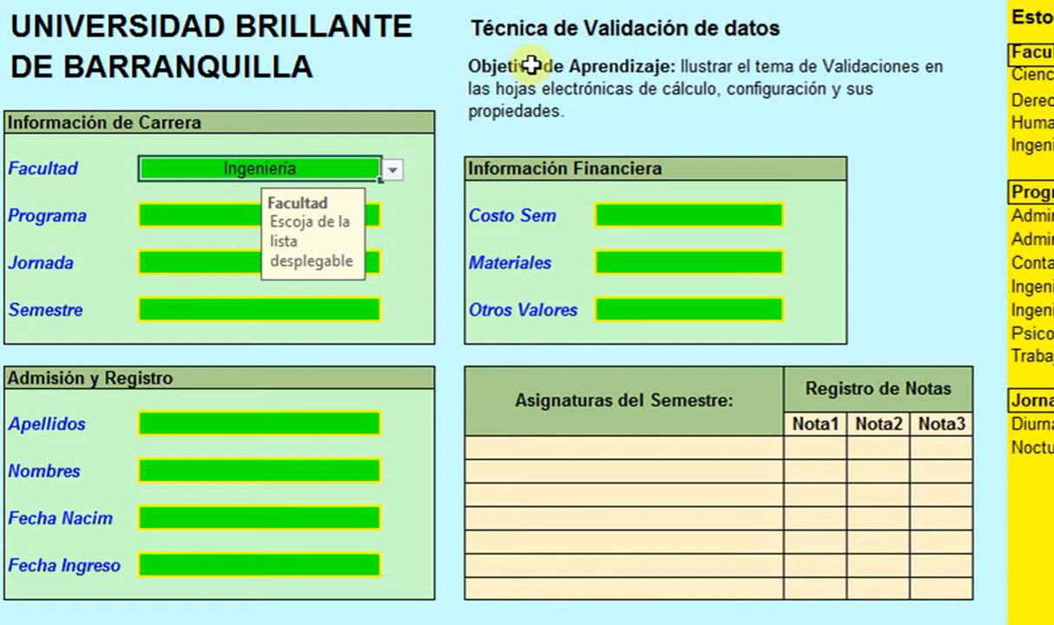
pyautogui.press('BackSpace')
pyautogui.write('ingles')
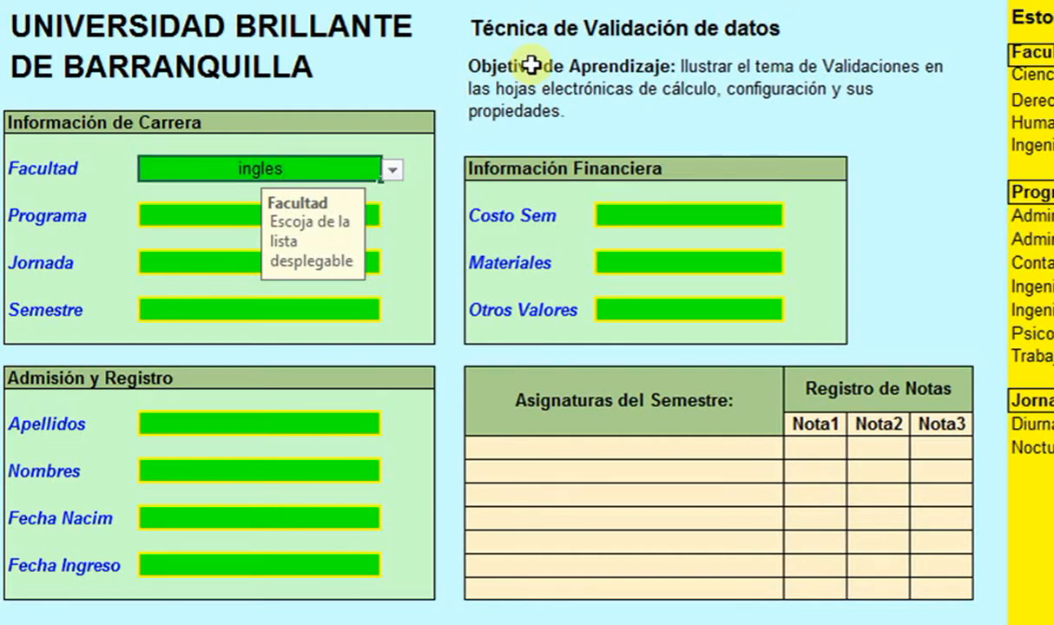
pyautogui.press('Return')
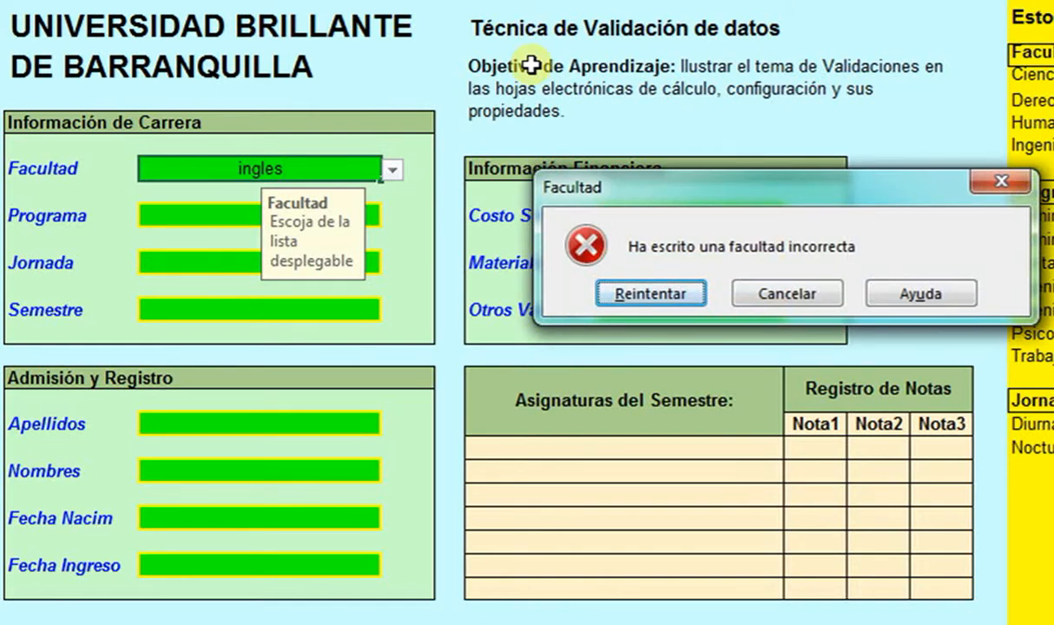
pyautogui.click(692, 301)
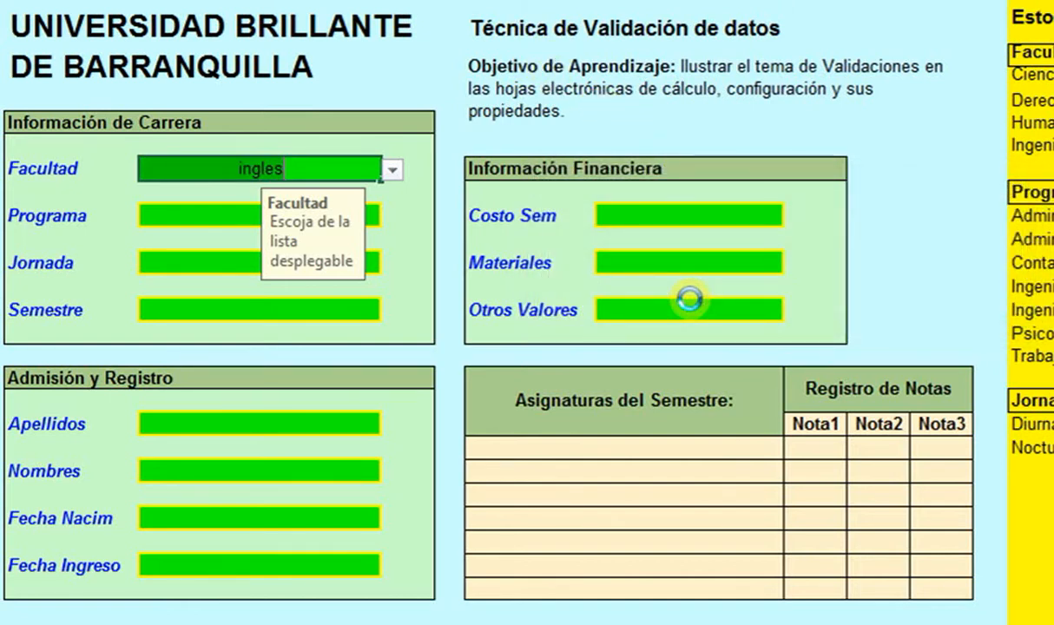
pyautogui.write('ciencias')
pyautogui.press('Return')
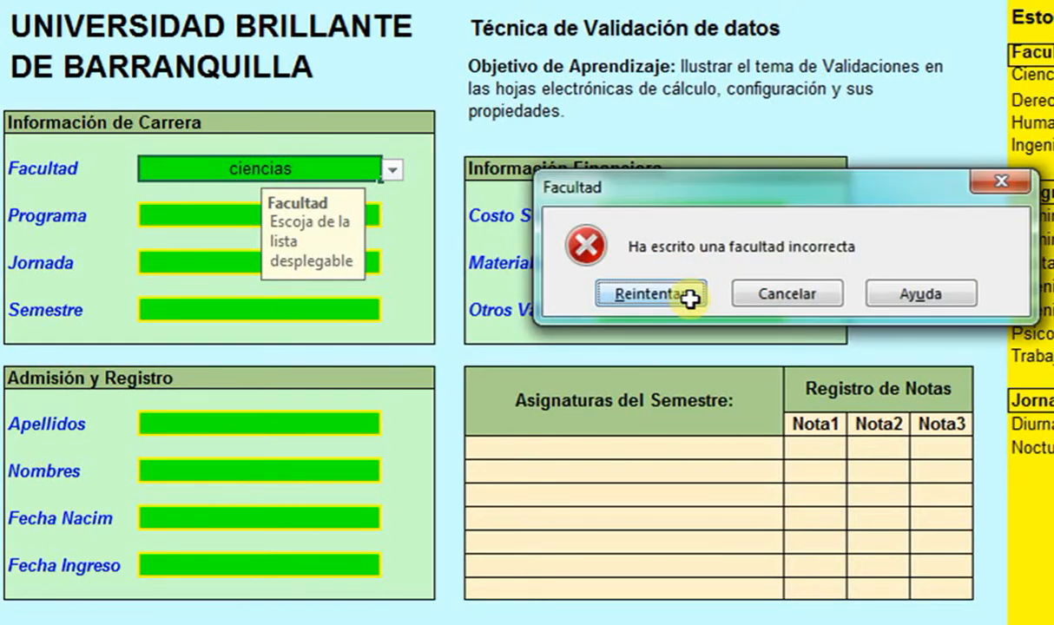
pyautogui.click(692, 300)
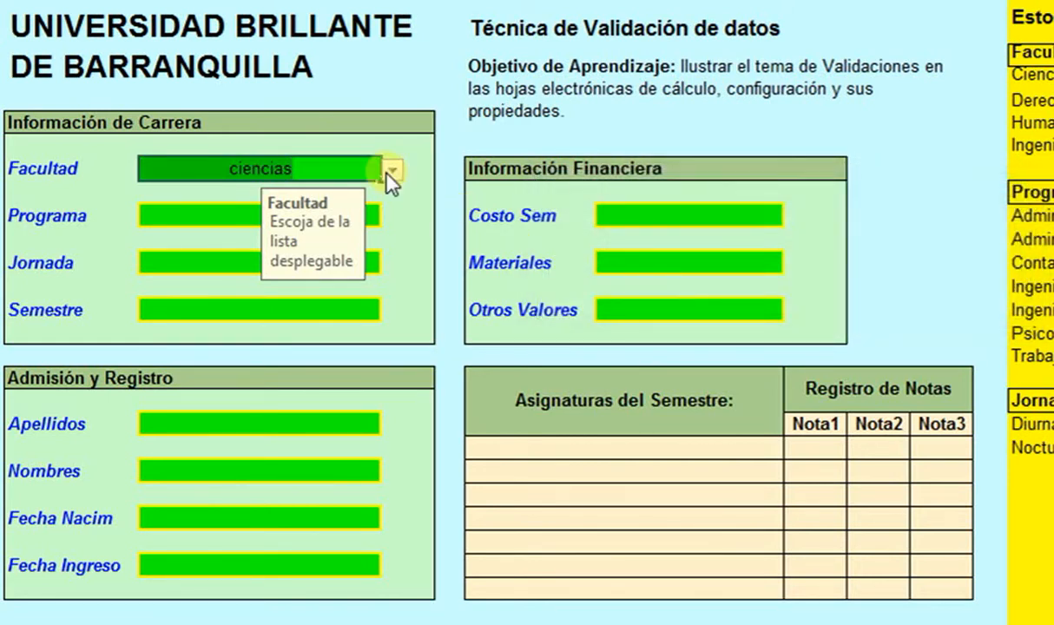
pyautogui.press('Return')
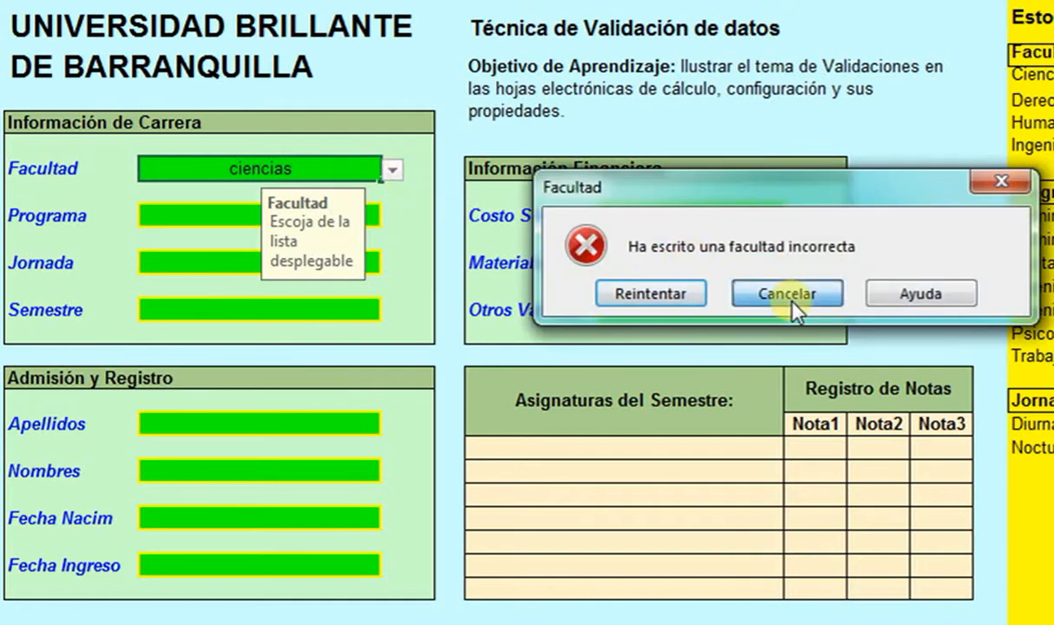
pyautogui.click(786, 286)
# - Choose Humanidades from the Facultad dropdown and move to the Programa cell
pyautogui.click(393, 170)
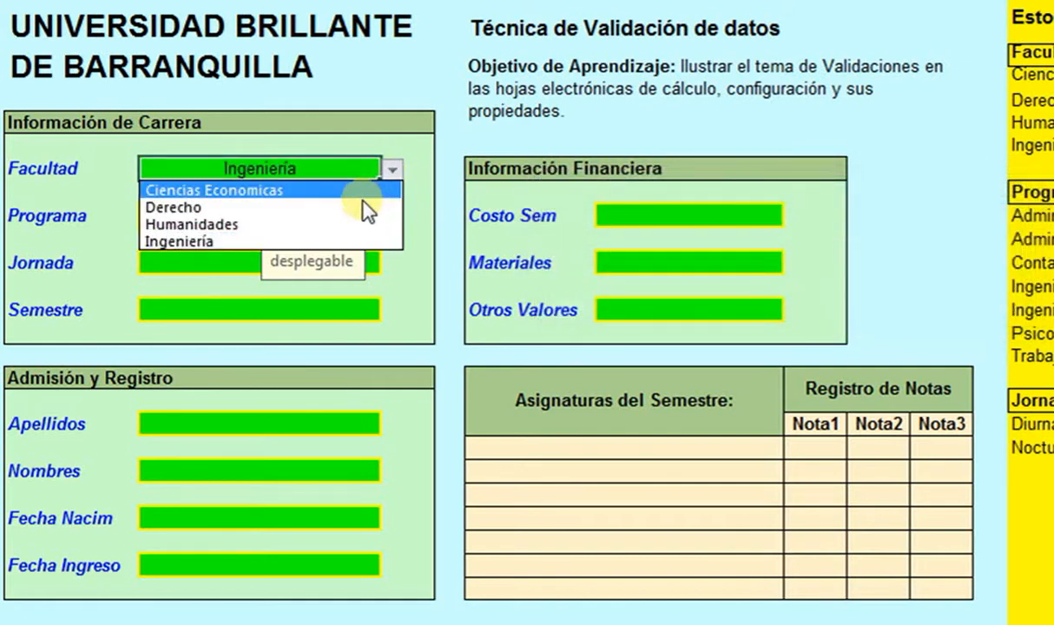
pyautogui.click(354, 224)
pyautogui.click(418, 235)
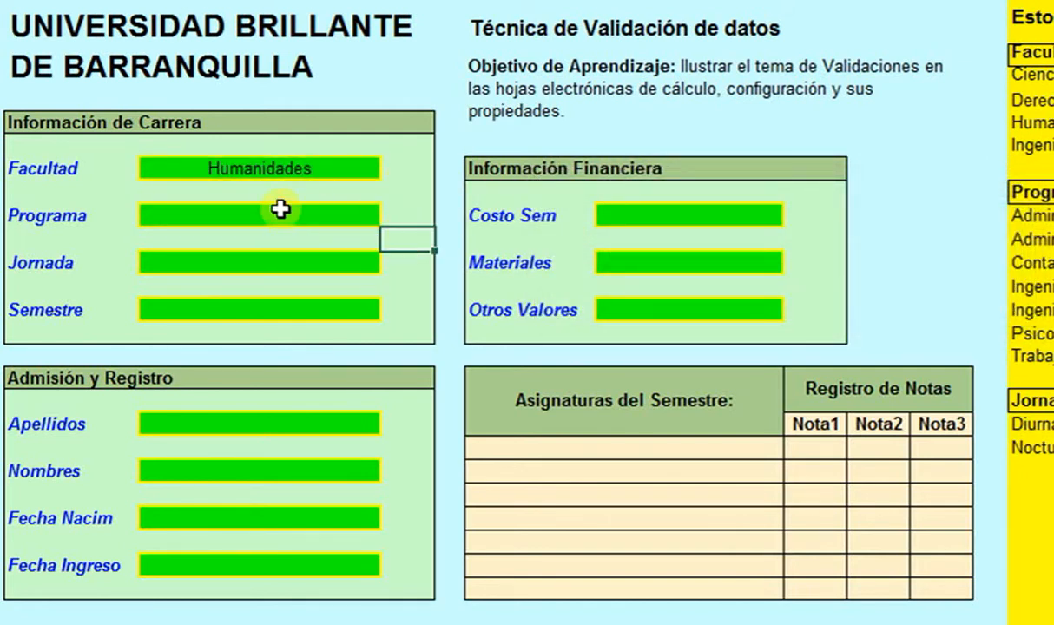
pyautogui.click(284, 208)
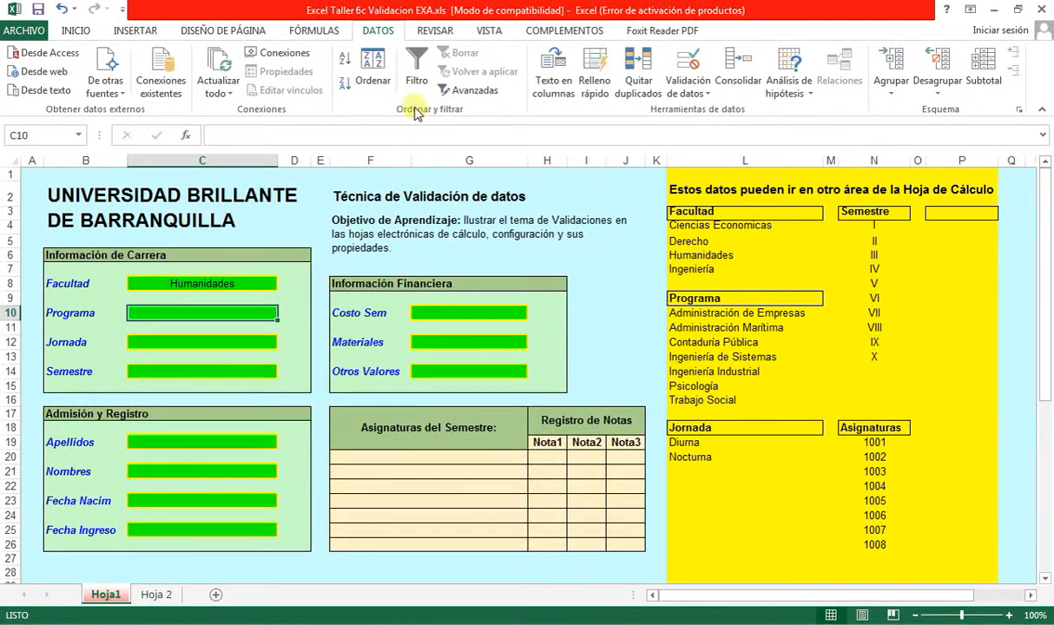
# - Give Programa list validation with source =$L$10:$L$16
pyautogui.click(686, 82)
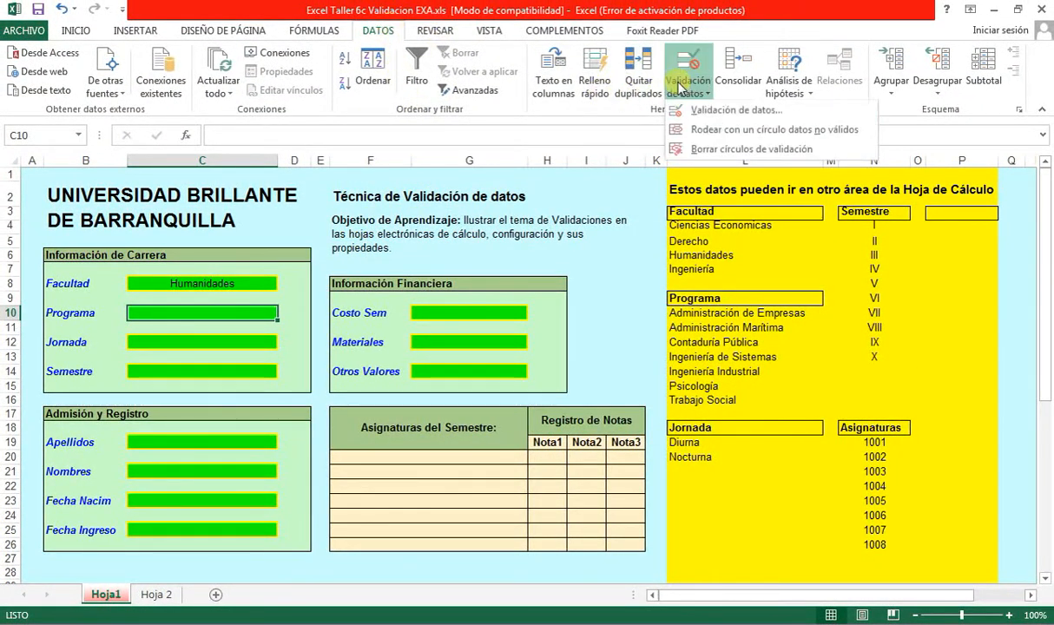
pyautogui.click(781, 111)
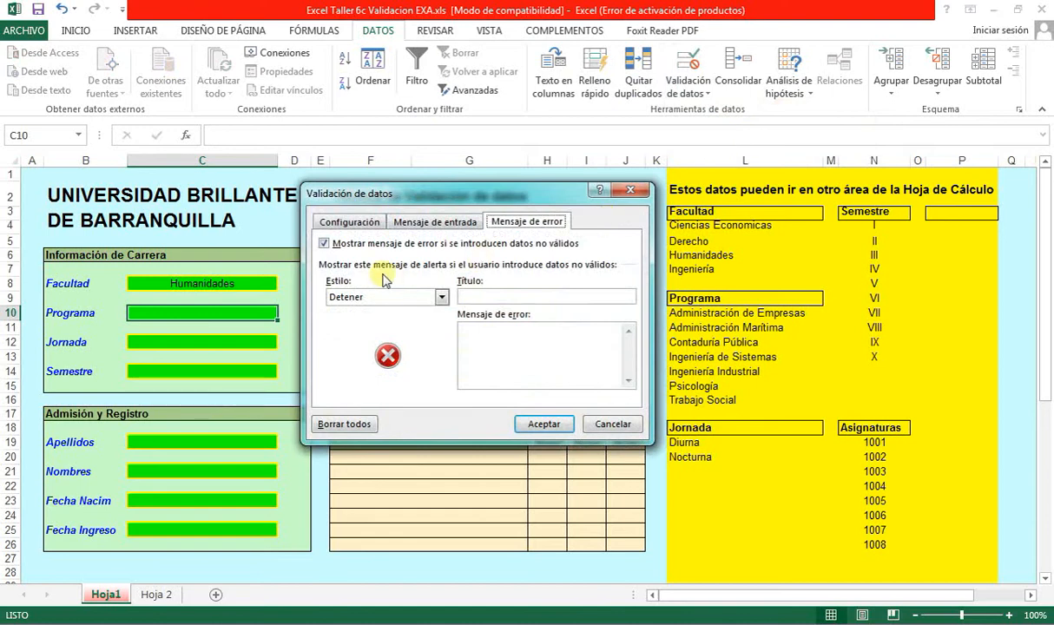
pyautogui.click(347, 223)
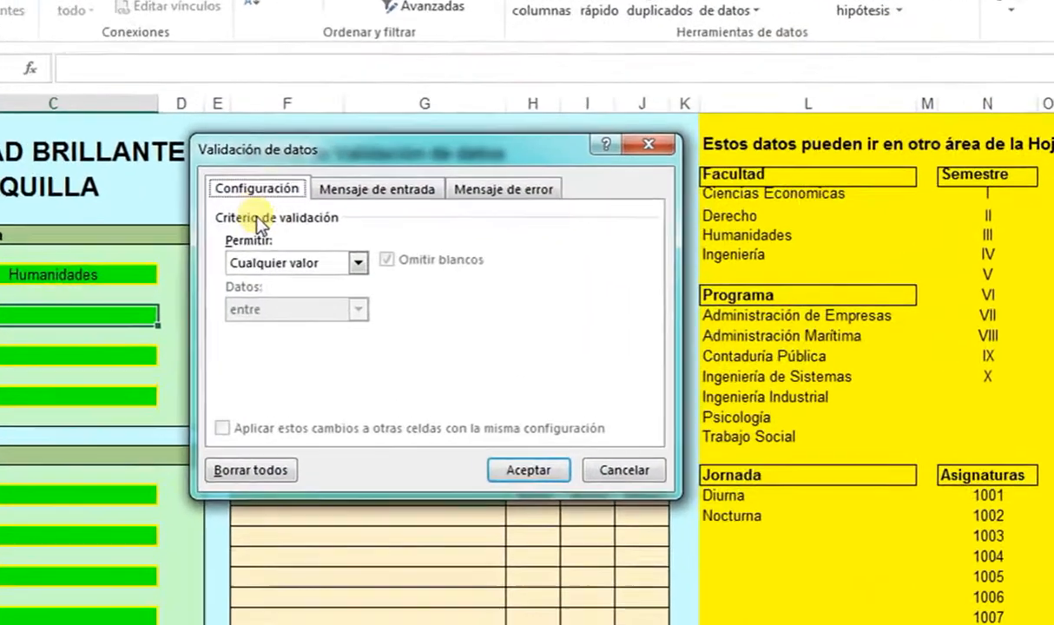
pyautogui.click(271, 262)
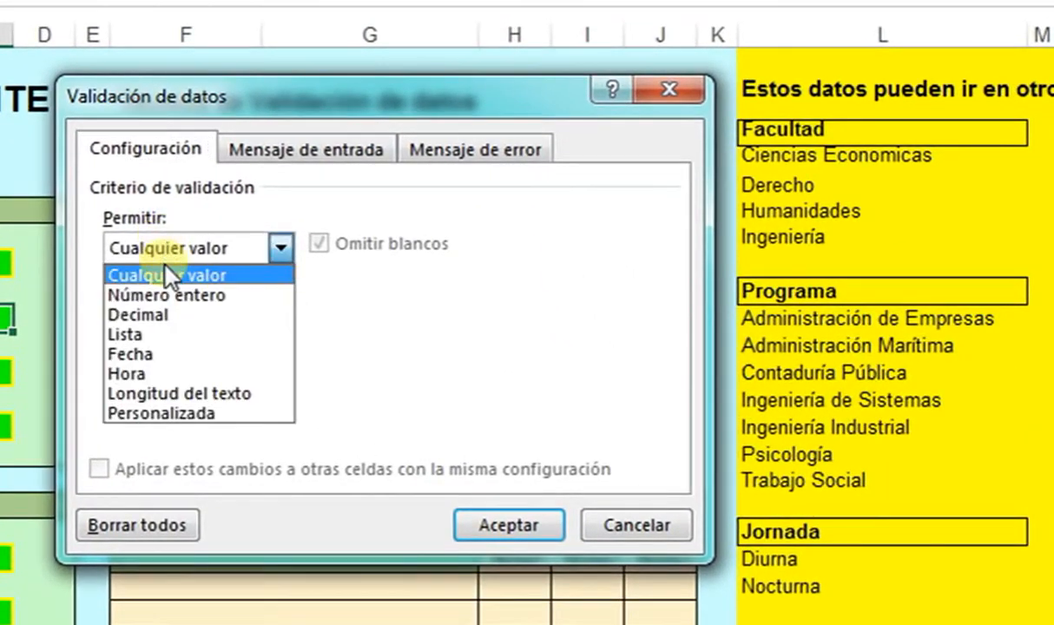
pyautogui.click(153, 338)
pyautogui.click(174, 364)
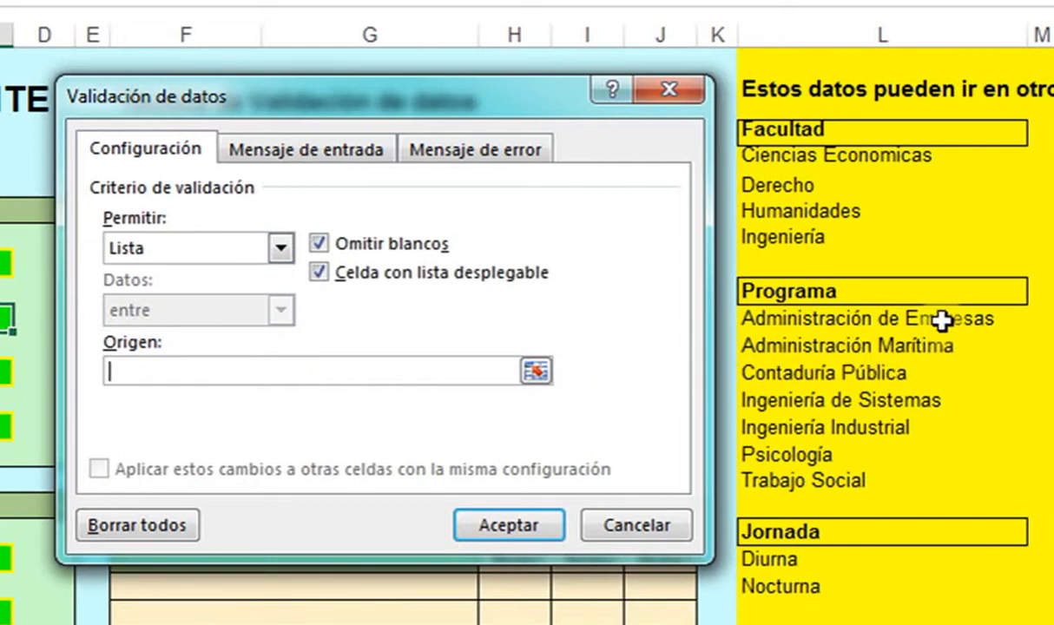
pyautogui.moveTo(748, 314); pyautogui.dragTo(812, 486)
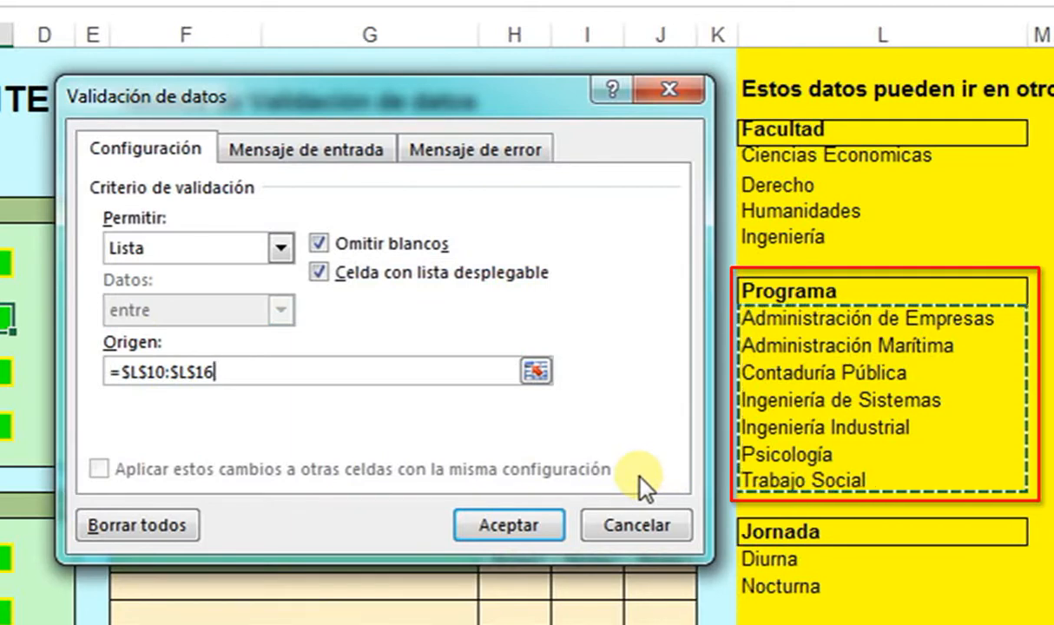
# - Add input message 'Escoja de la lista desplegable' and error alert 'Programa' / 'Ha entrado un valor incorrecto', then apply
pyautogui.click(313, 150)
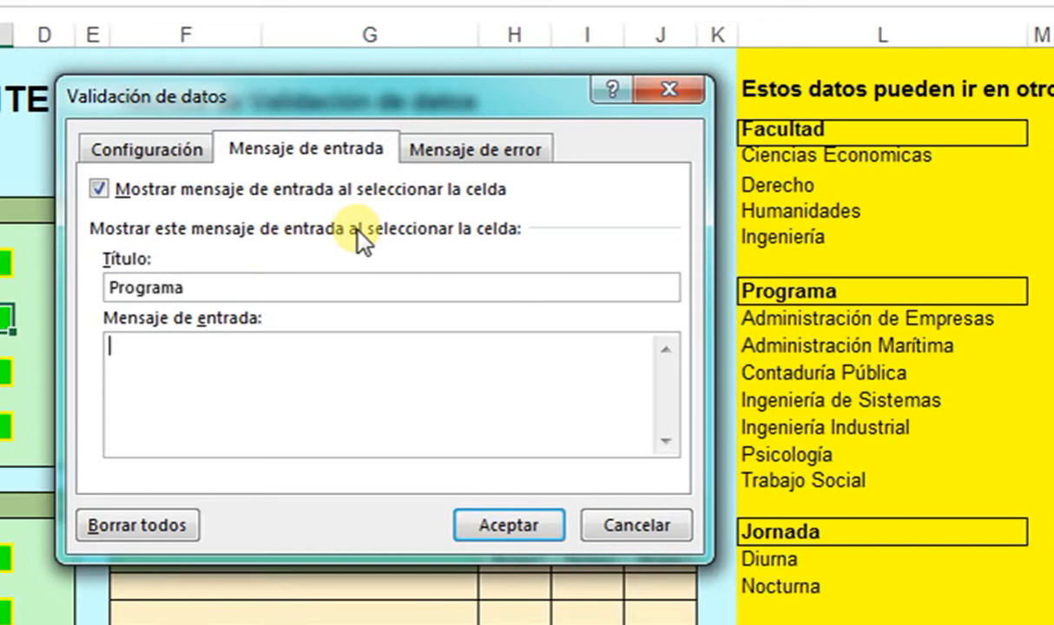
pyautogui.write('Escoja de la lista de')
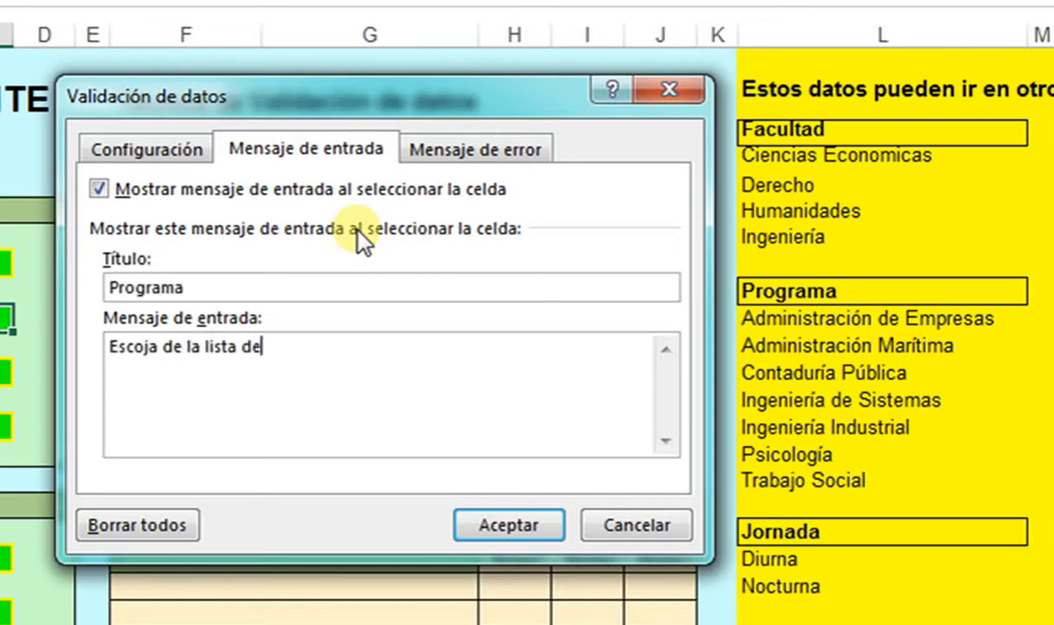
pyautogui.write('splegable')
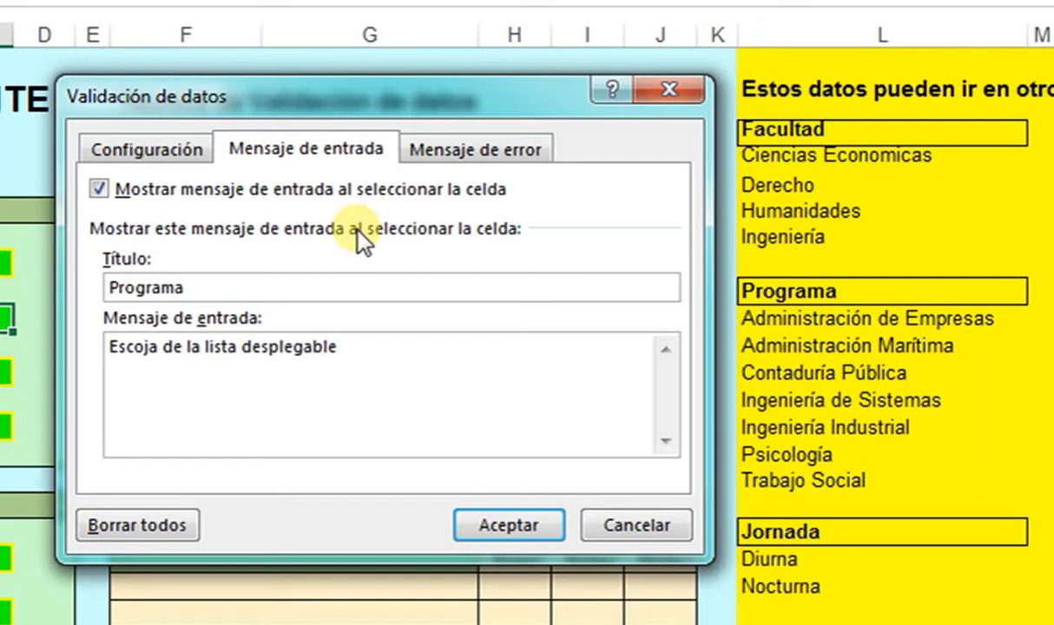
pyautogui.click(430, 149)
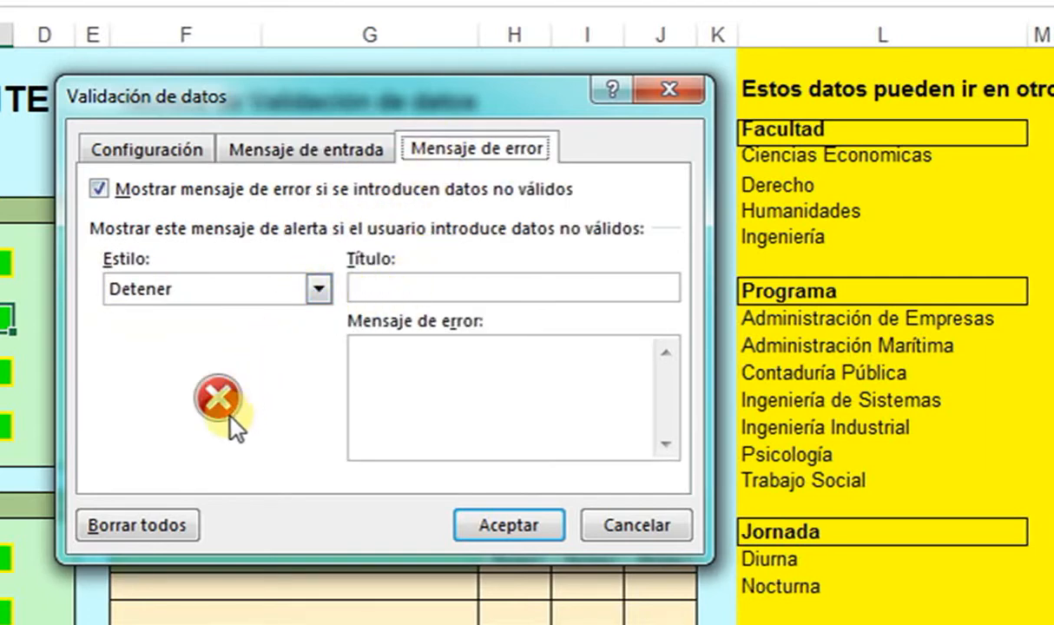
pyautogui.click(434, 287)
pyautogui.write('Programa')
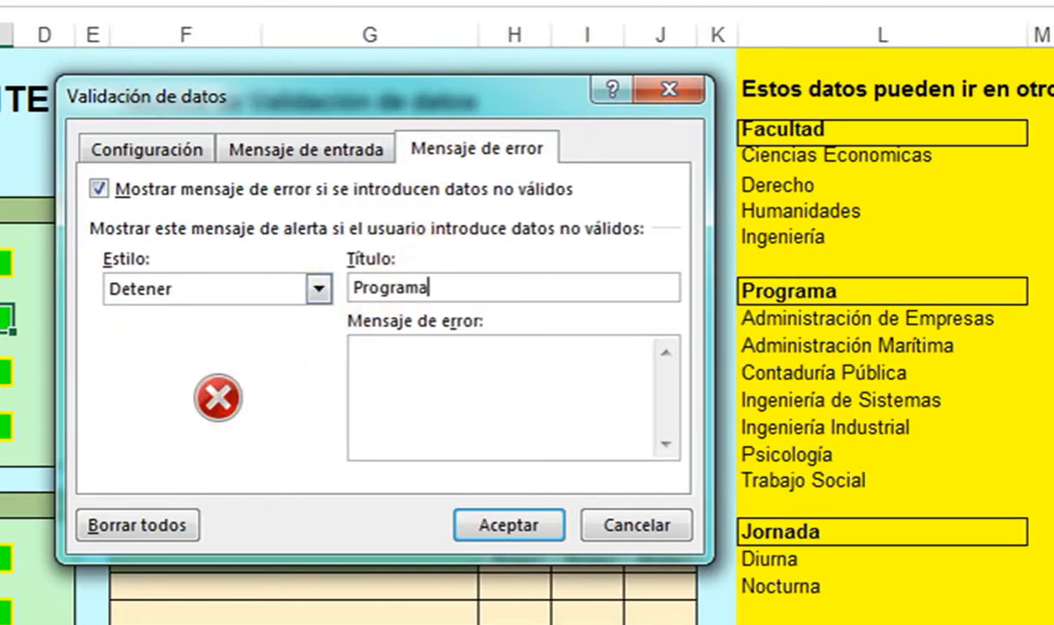
pyautogui.write('Ha entrado ')
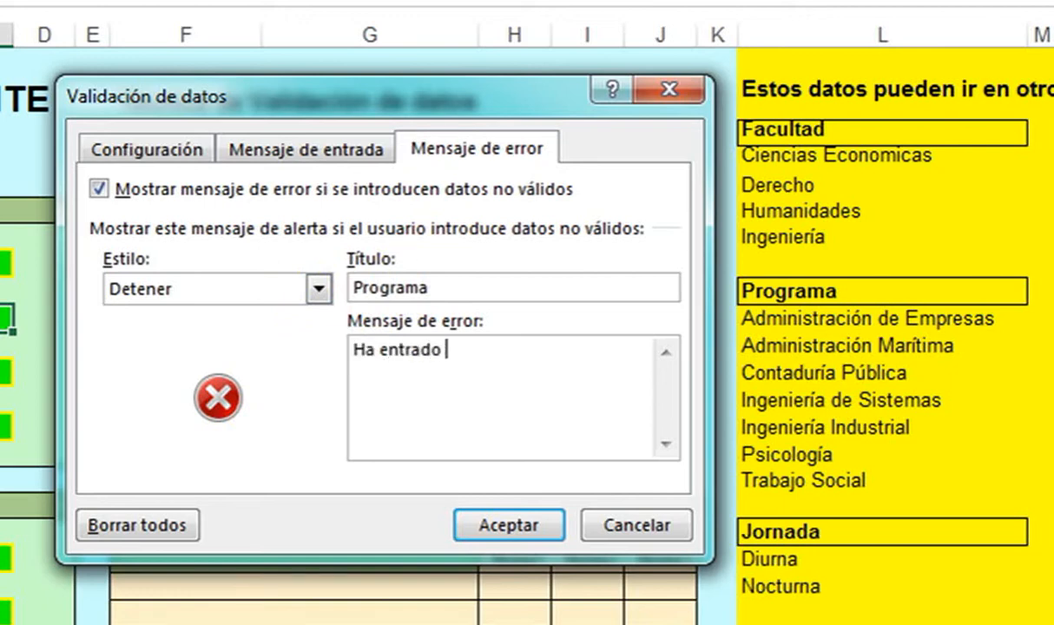
pyautogui.write('un valor incorrecto')
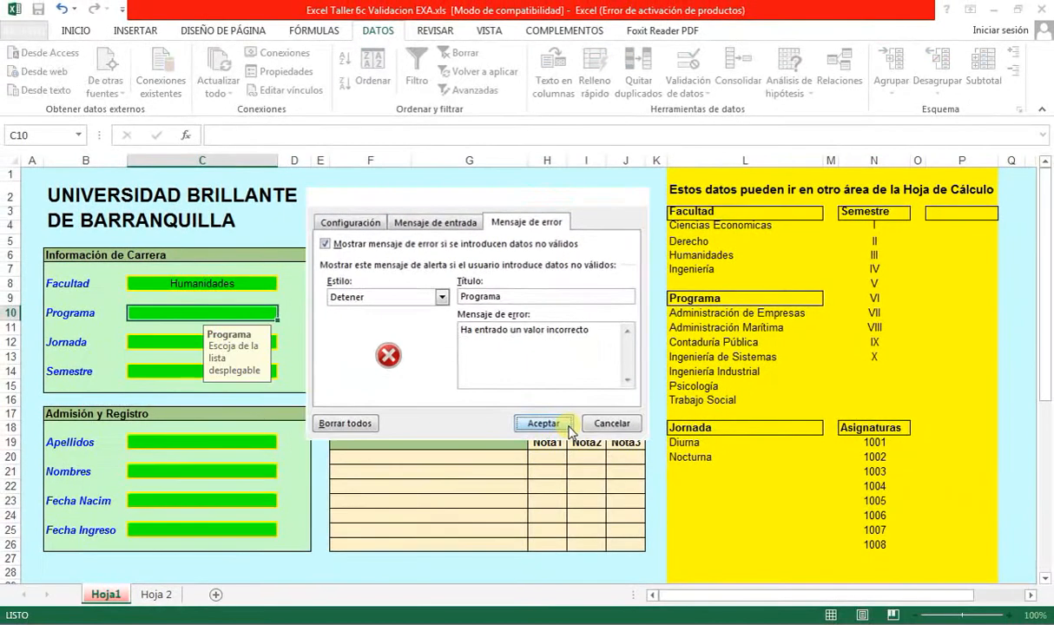
pyautogui.click(513, 513)
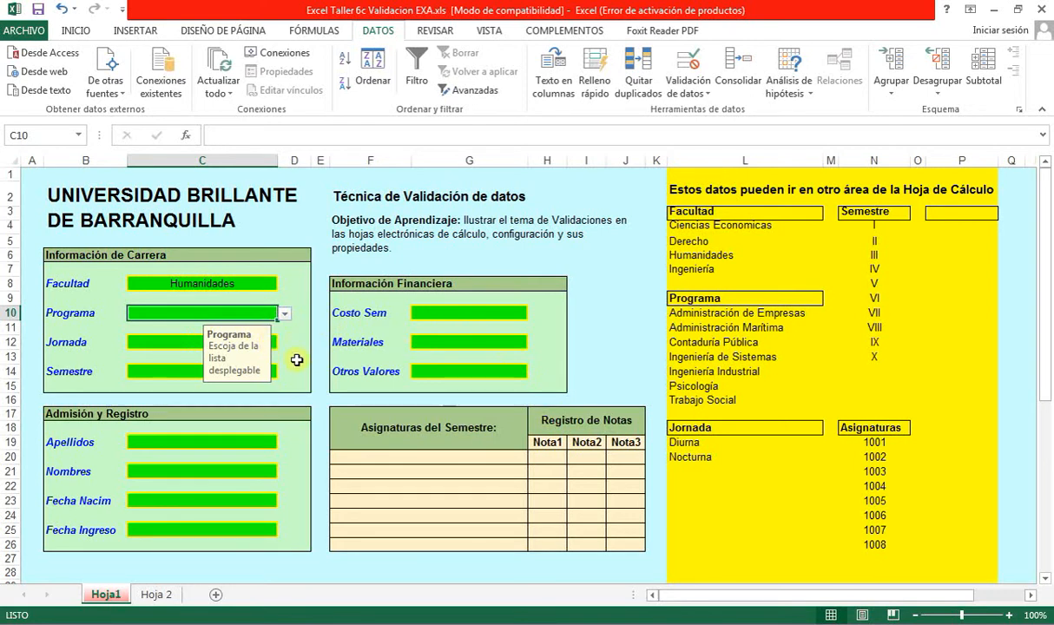
# - Choose Ingeniería de Sistemas from the Programa dropdown
pyautogui.click(286, 316)
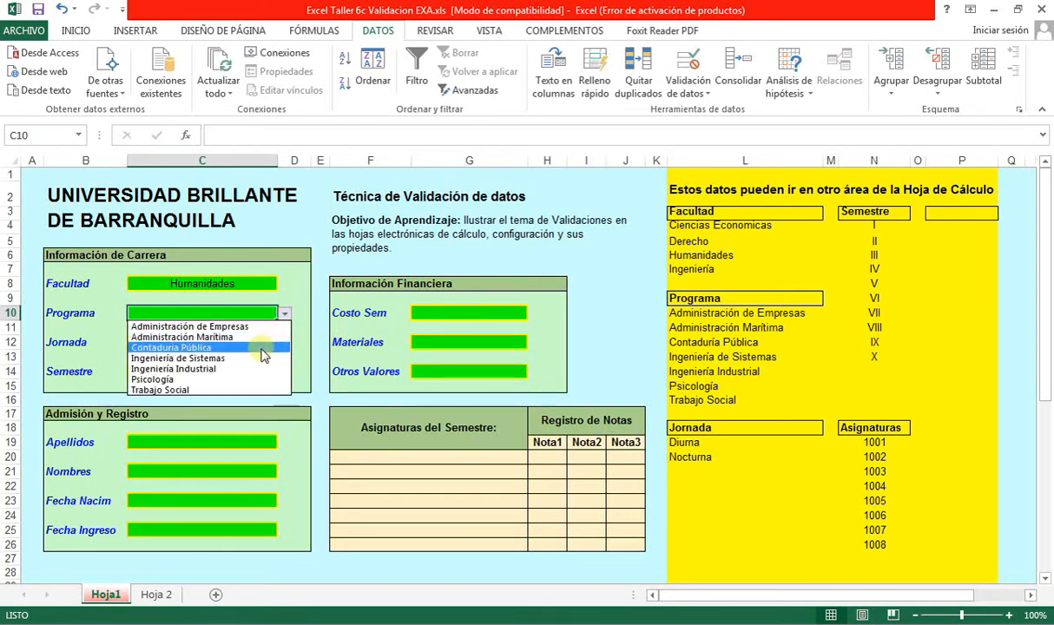
pyautogui.click(257, 360)
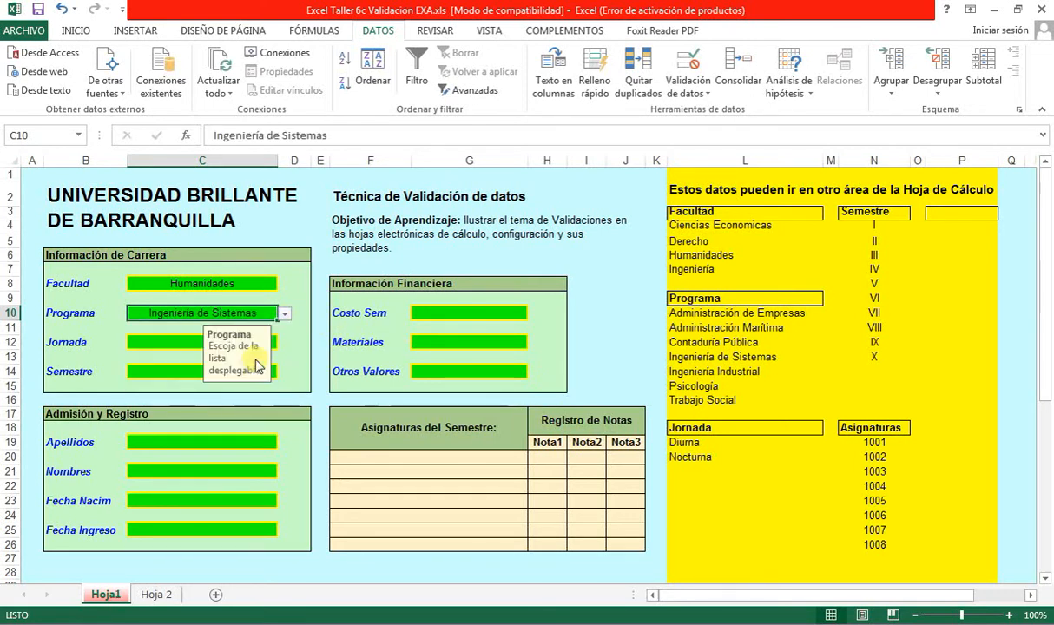
pyautogui.click(175, 345)
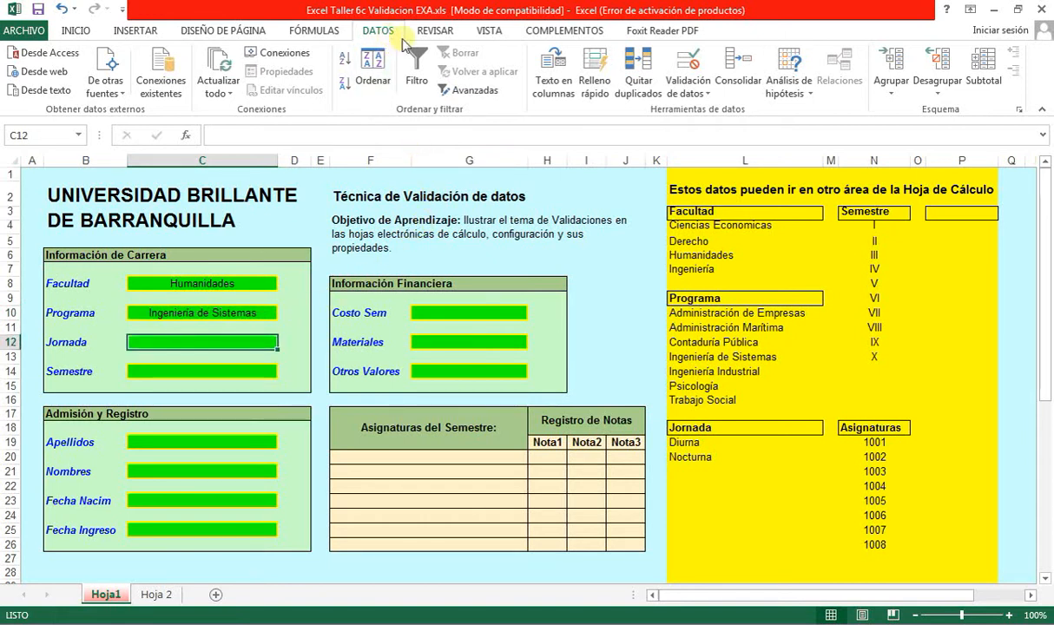
# - Give Jornada list validation with source =$L$19:$L$20 (Diurna, Nocturna)
pyautogui.click(696, 95)
pyautogui.click(707, 106)
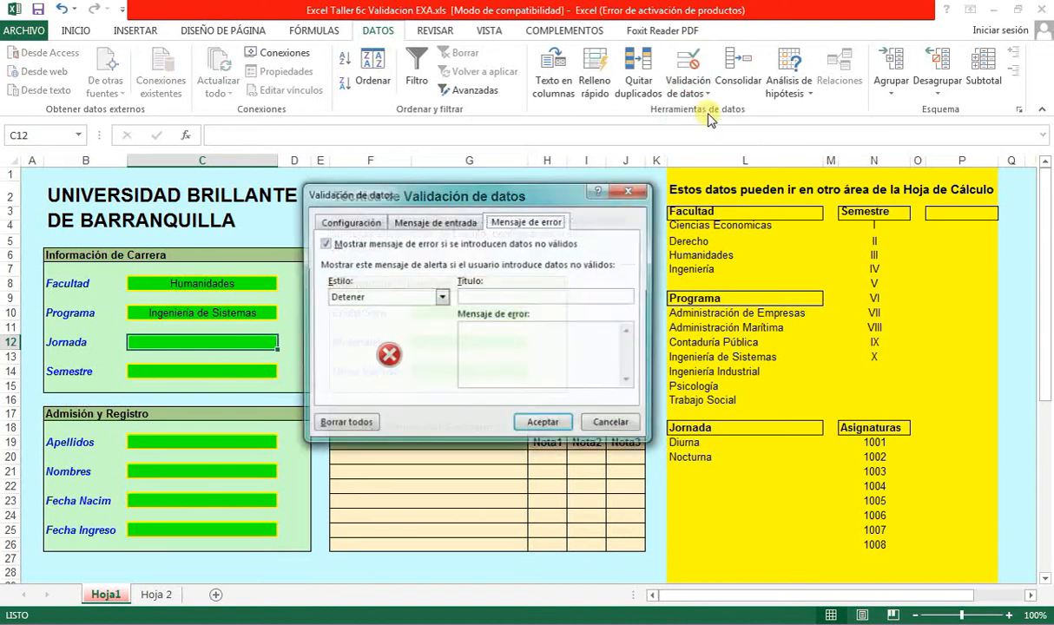
pyautogui.click(343, 222)
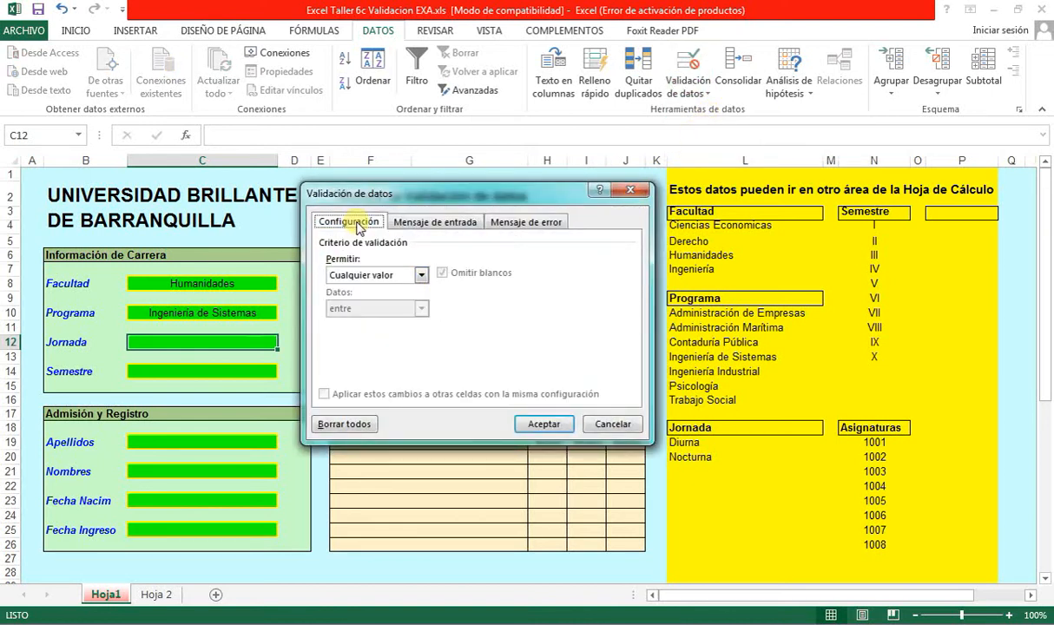
pyautogui.click(375, 276)
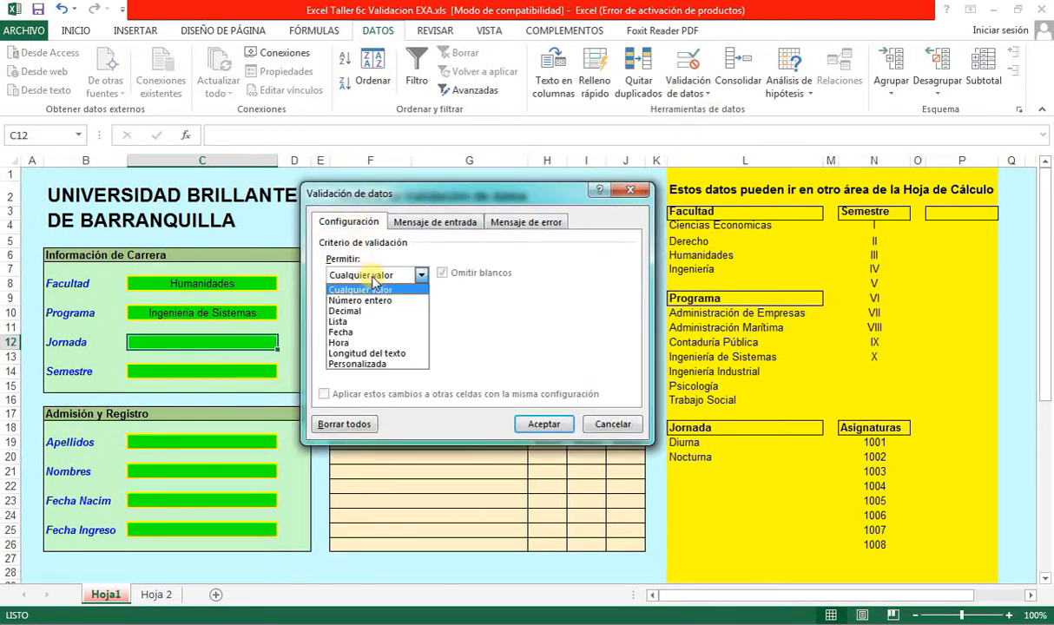
pyautogui.click(422, 321)
pyautogui.click(424, 341)
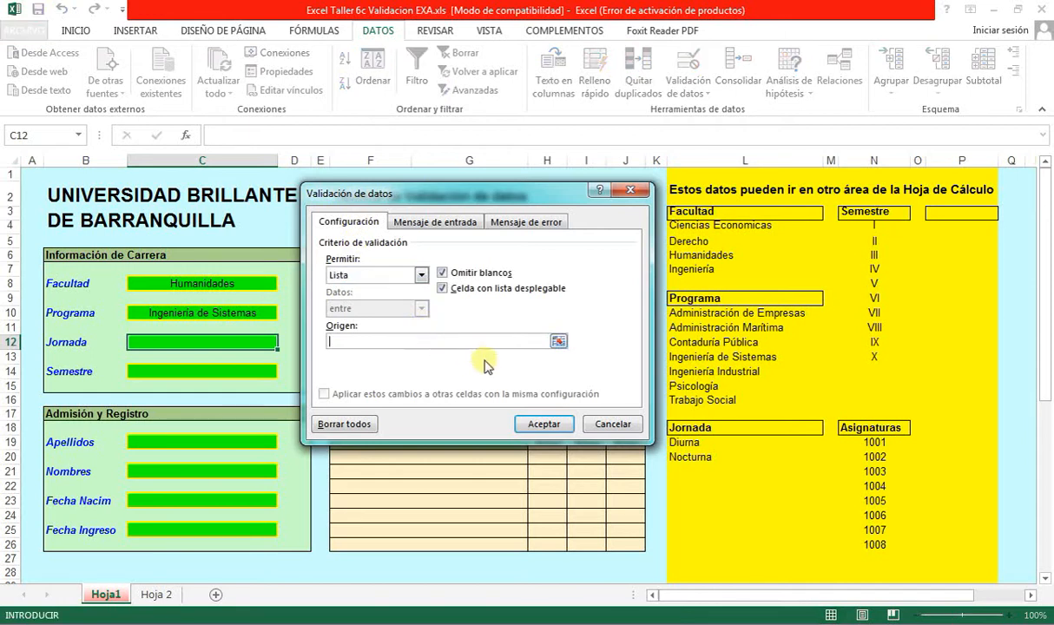
pyautogui.moveTo(721, 446); pyautogui.dragTo(698, 455)
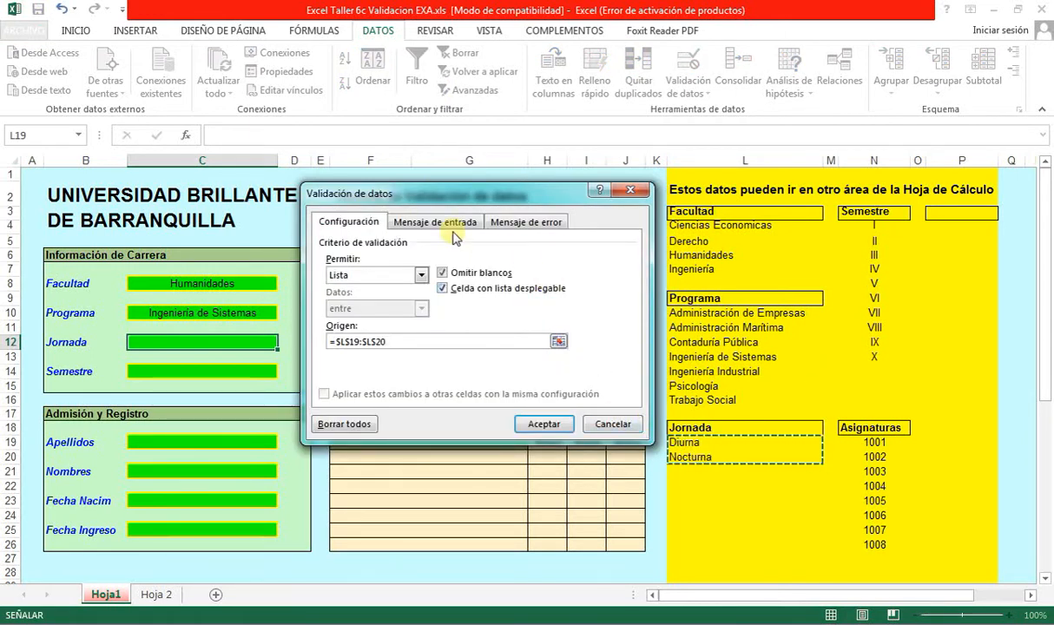
# - Add a Jornada input message 'Escoja de la lista desplegable' and error alert 'Ha digitado un valor incorrecto', then apply
pyautogui.click(427, 223)
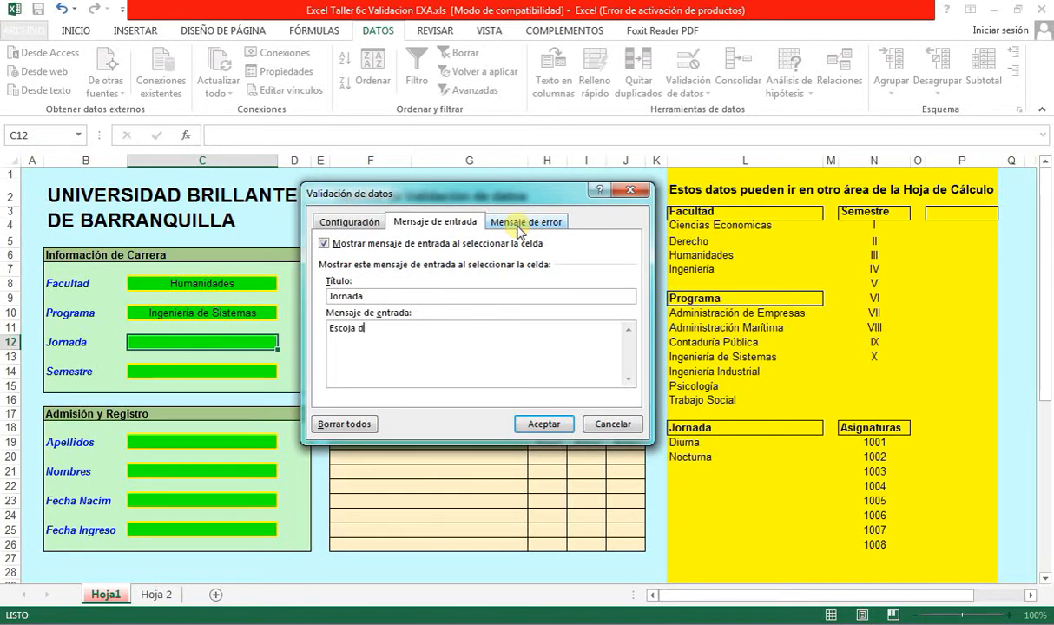
pyautogui.write('a desplegable')
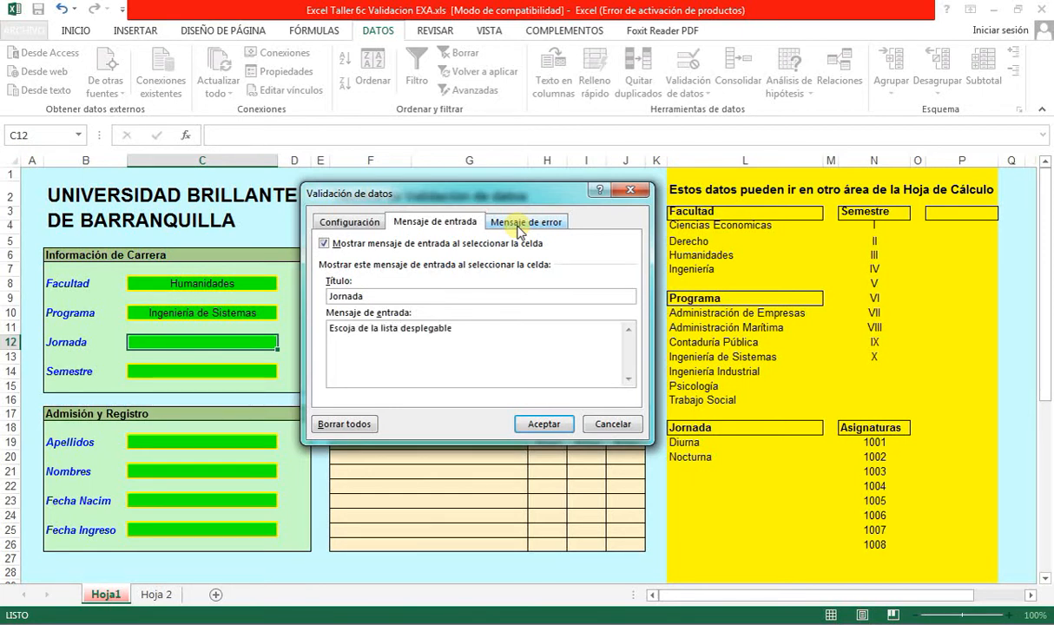
pyautogui.click(526, 224)
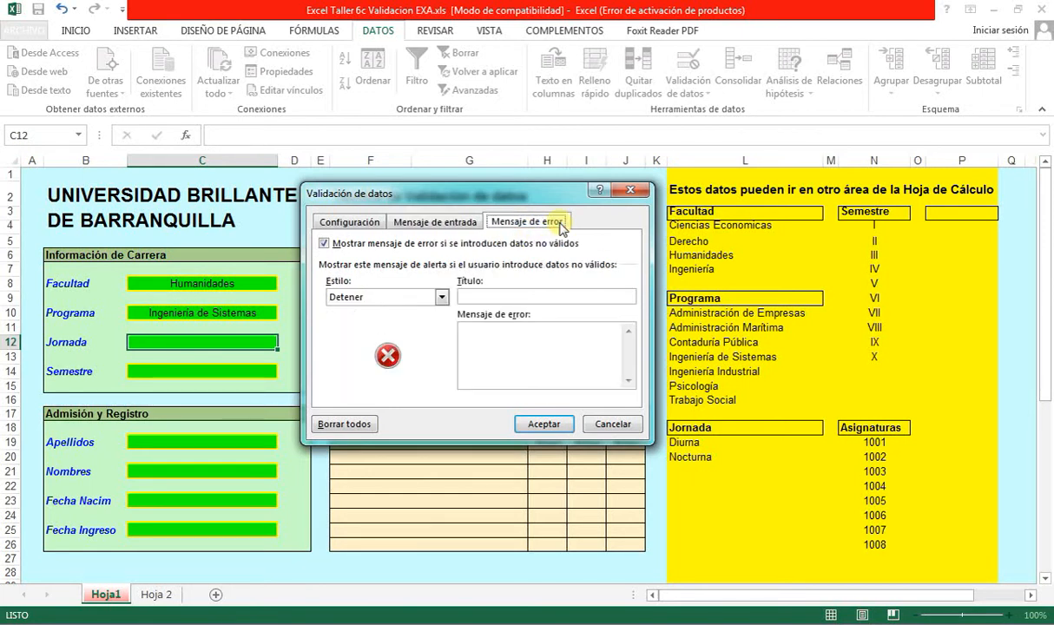
pyautogui.click(488, 297)
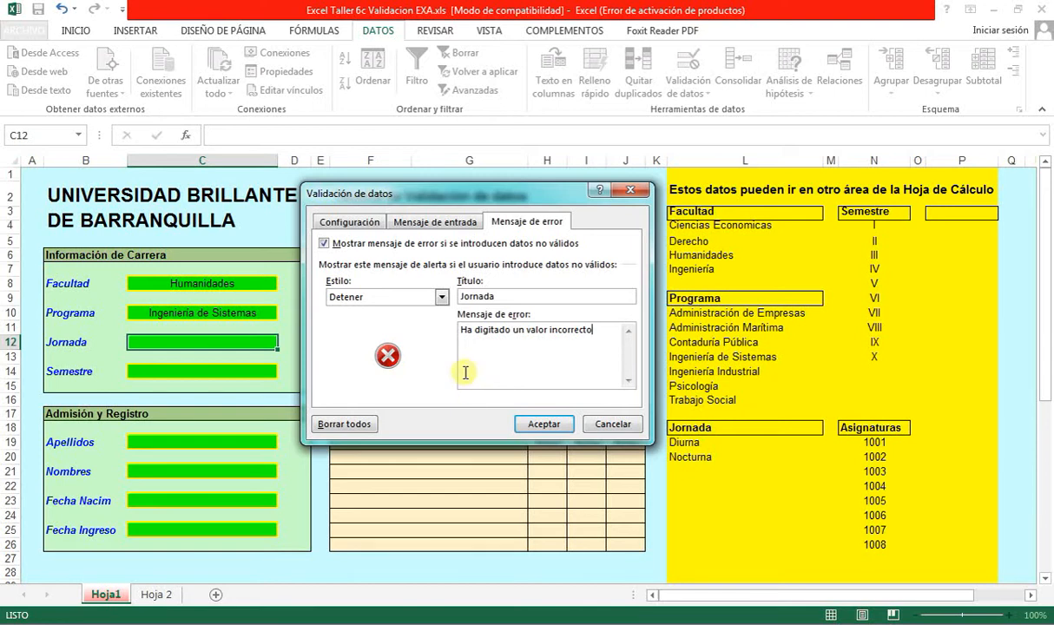
pyautogui.click(531, 424)
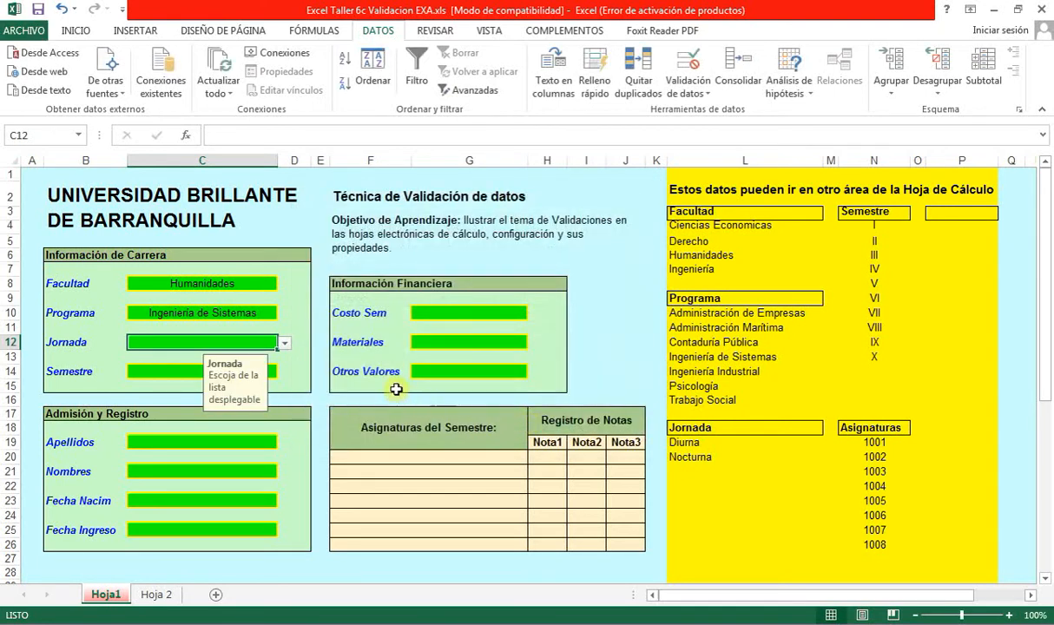
# - Pick Nocturna from the Jornada dropdown
pyautogui.click(286, 347)
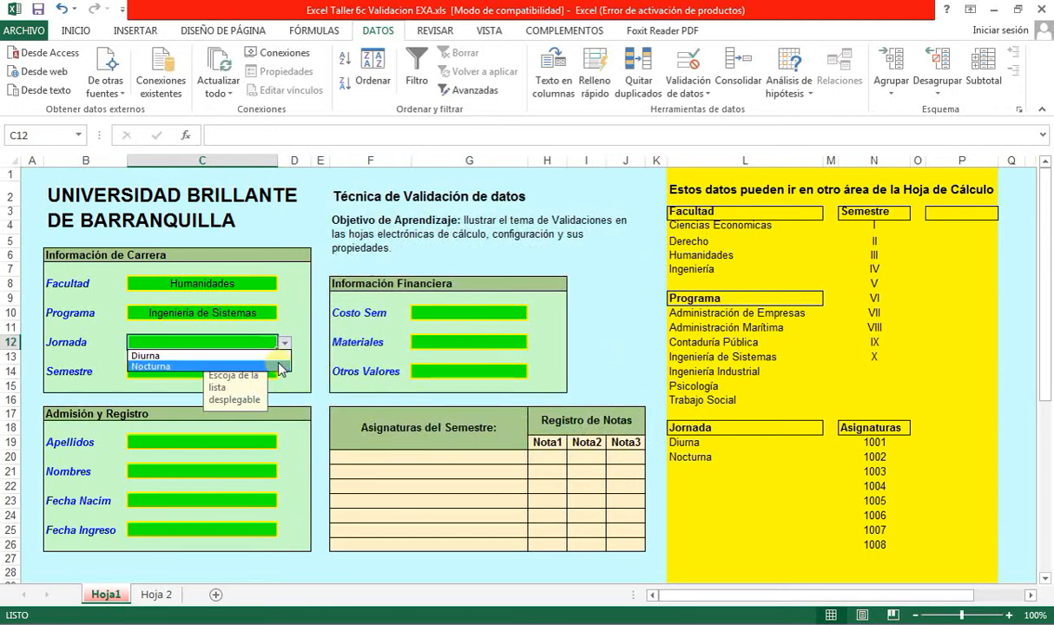
pyautogui.click(259, 370)
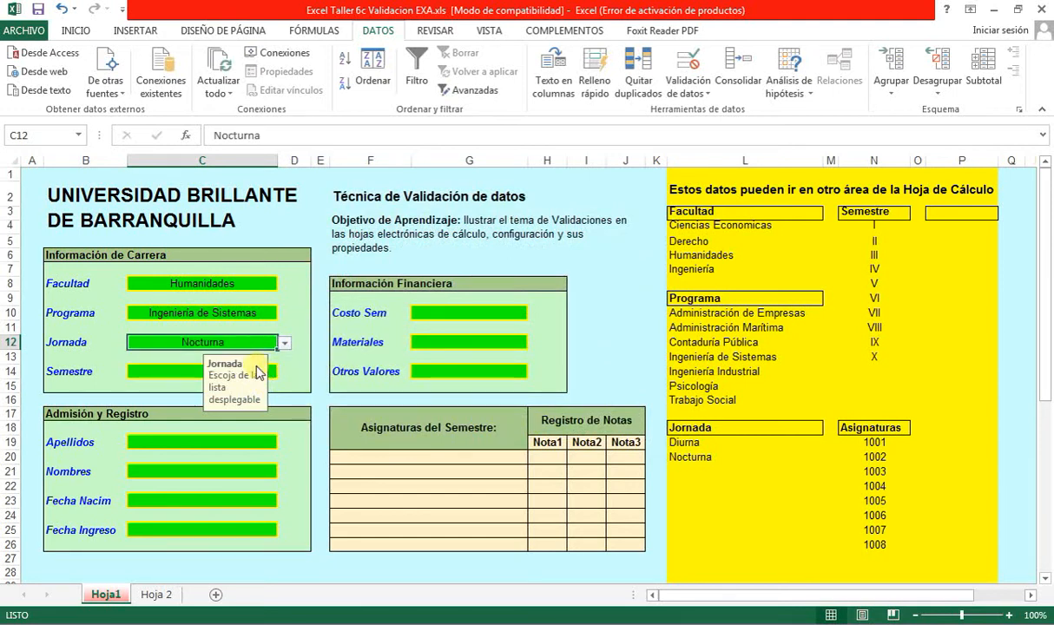
pyautogui.click(187, 372)
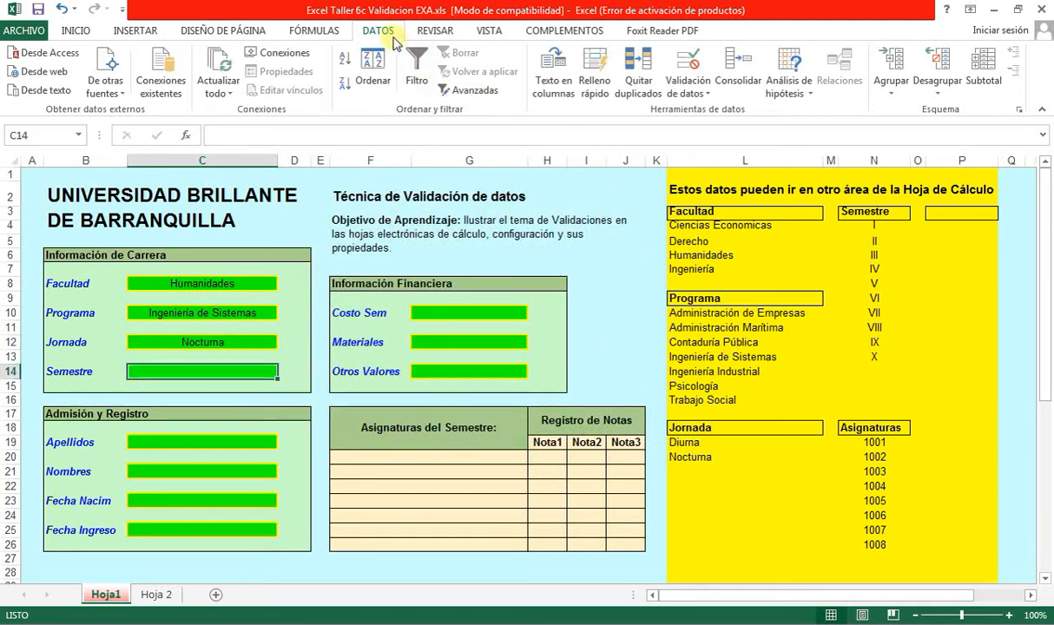
# - Give Semestre list validation with source =$N$4:$N$13 (semesters I–X)
pyautogui.click(697, 93)
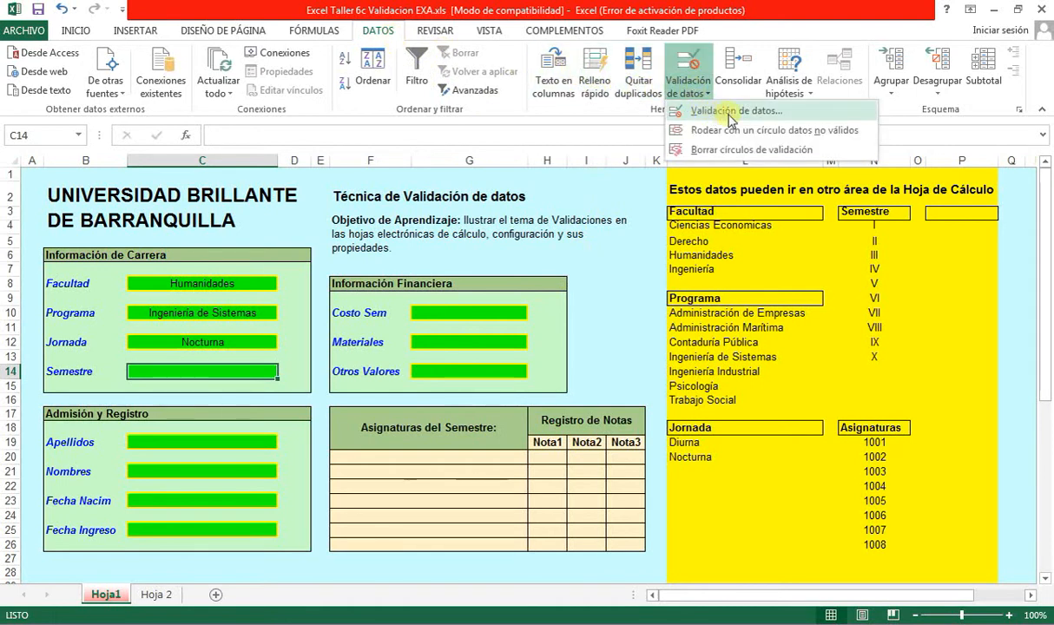
pyautogui.click(754, 111)
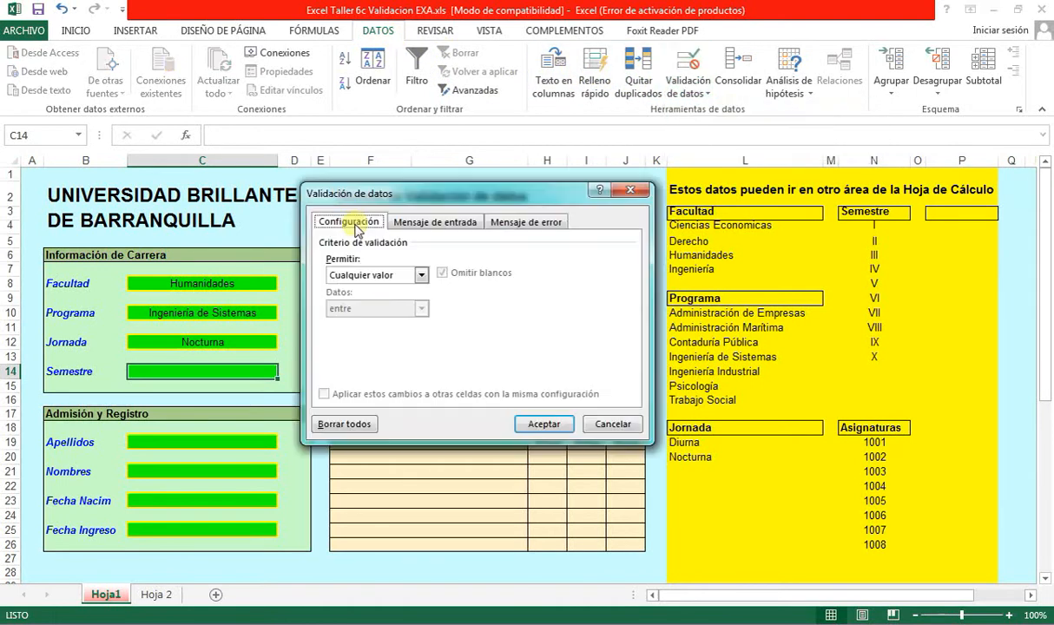
pyautogui.click(421, 275)
pyautogui.click(415, 318)
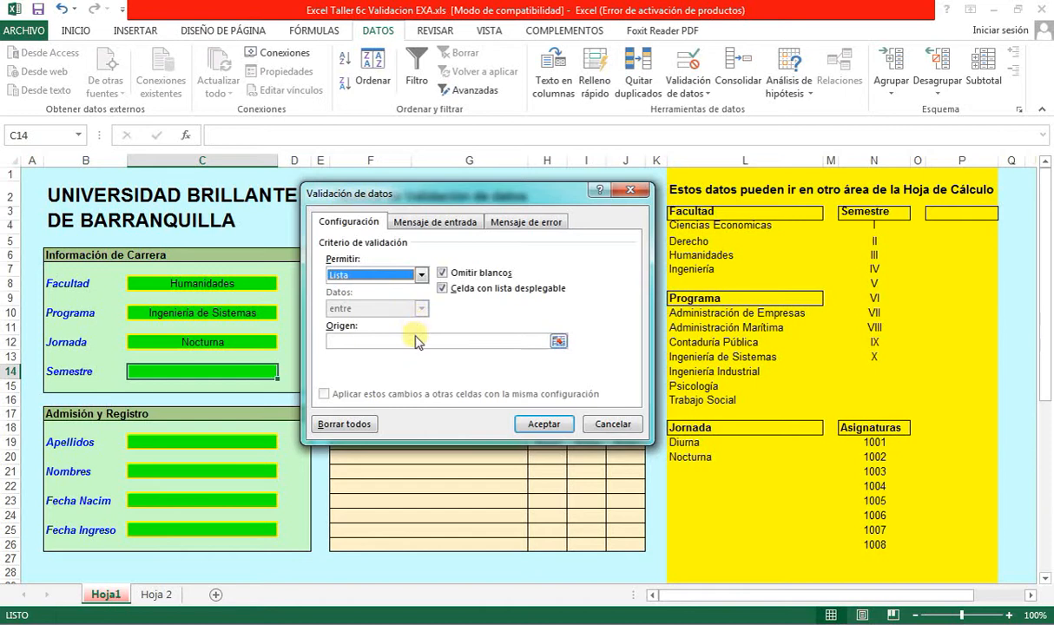
pyautogui.click(414, 342)
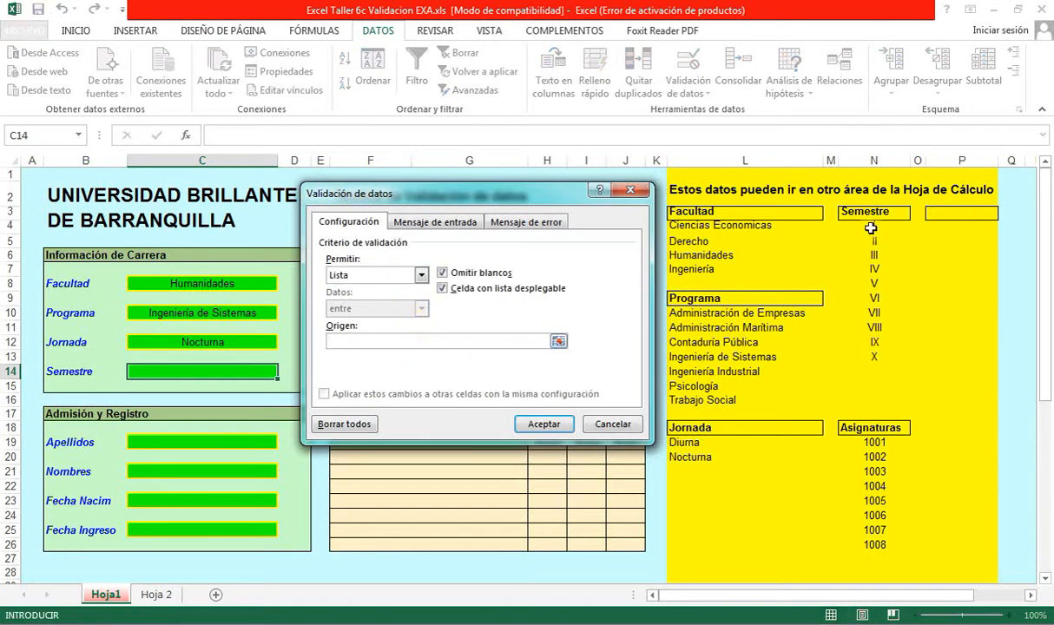
pyautogui.moveTo(871, 226); pyautogui.dragTo(873, 357)
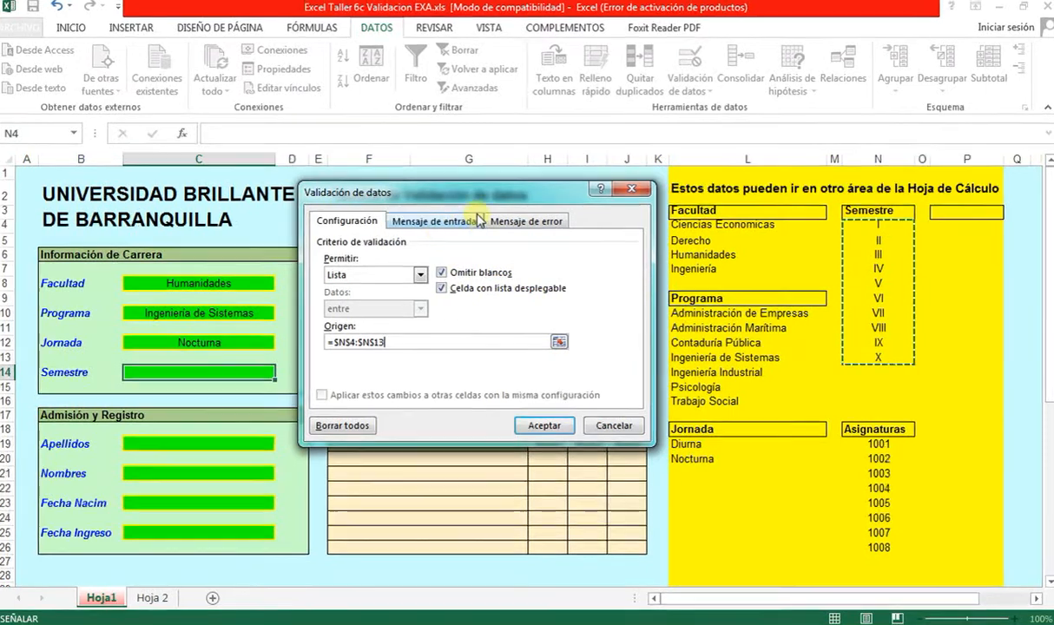
# - Add Semestre prompt 'Escoja un elemento de la lista' and error alert 'Ha entrado un valor incorrecto', then apply
pyautogui.click(448, 223)
pyautogui.write('Semestre')
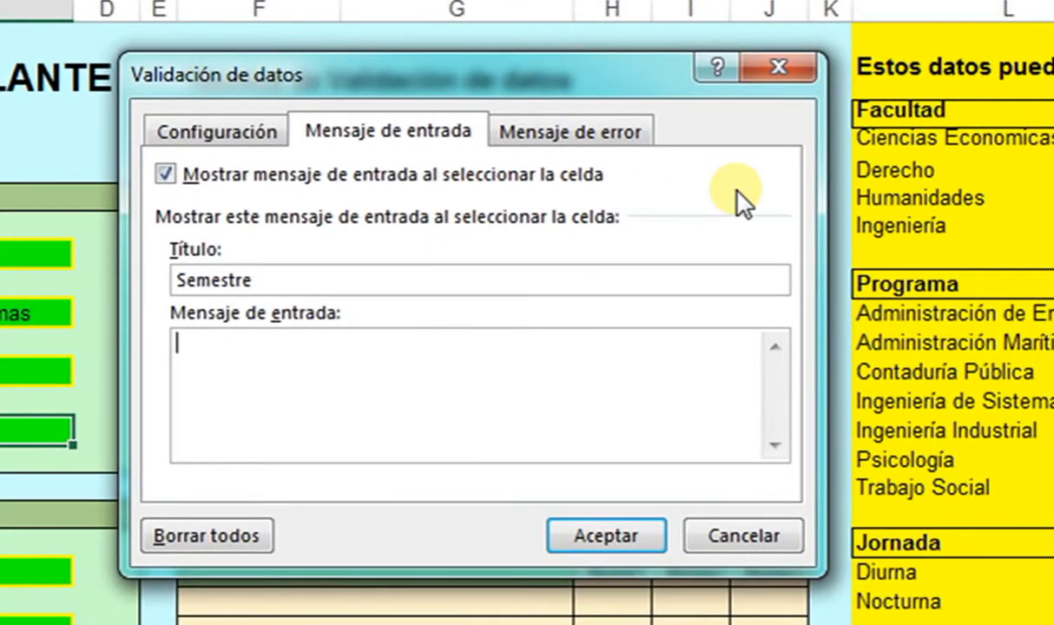
pyautogui.write('Escoja un elemento de la lista')
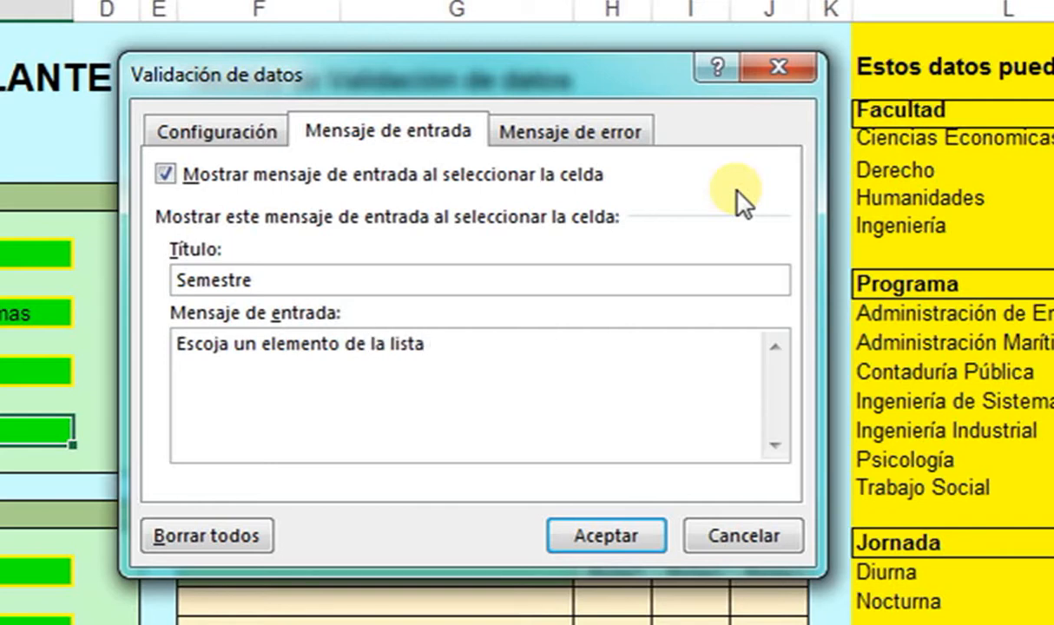
pyautogui.hotkey('ctrl', 'Tab')
pyautogui.press('Tab')
pyautogui.press('Tab')
pyautogui.press('Tab')
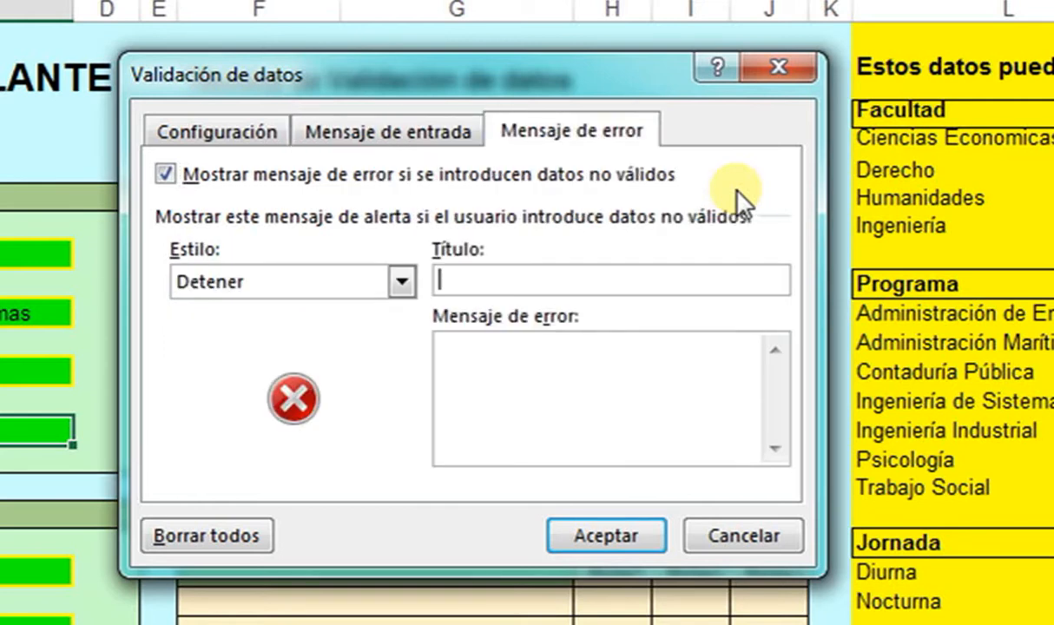
pyautogui.write('entrado un valor ')
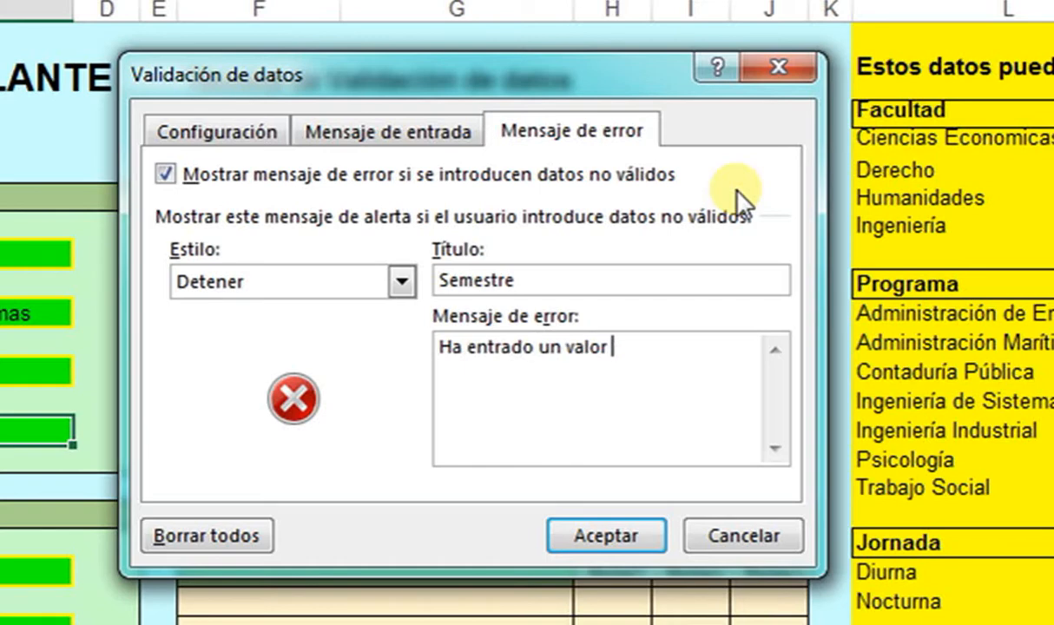
pyautogui.write('incorrecto')
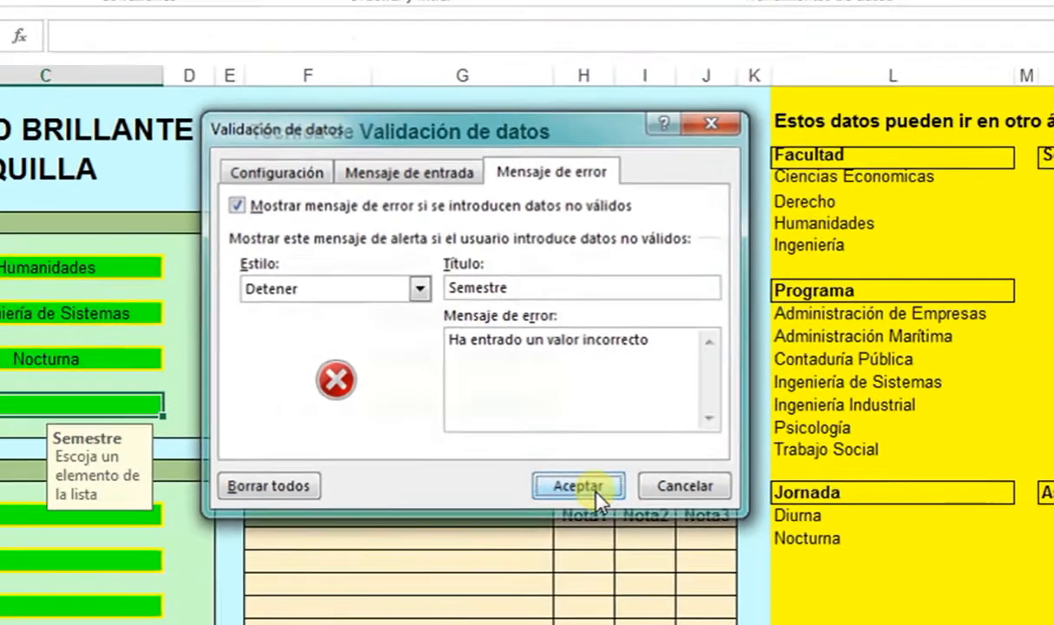
pyautogui.click(606, 536)
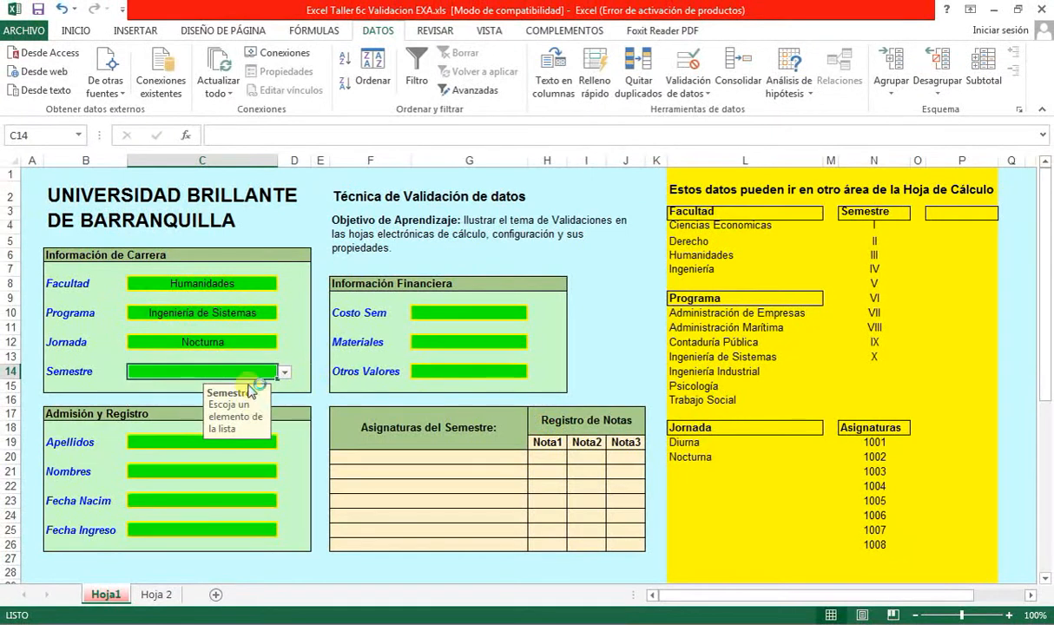
# - Choose semester VII from the Semestre dropdown
pyautogui.click(285, 372)
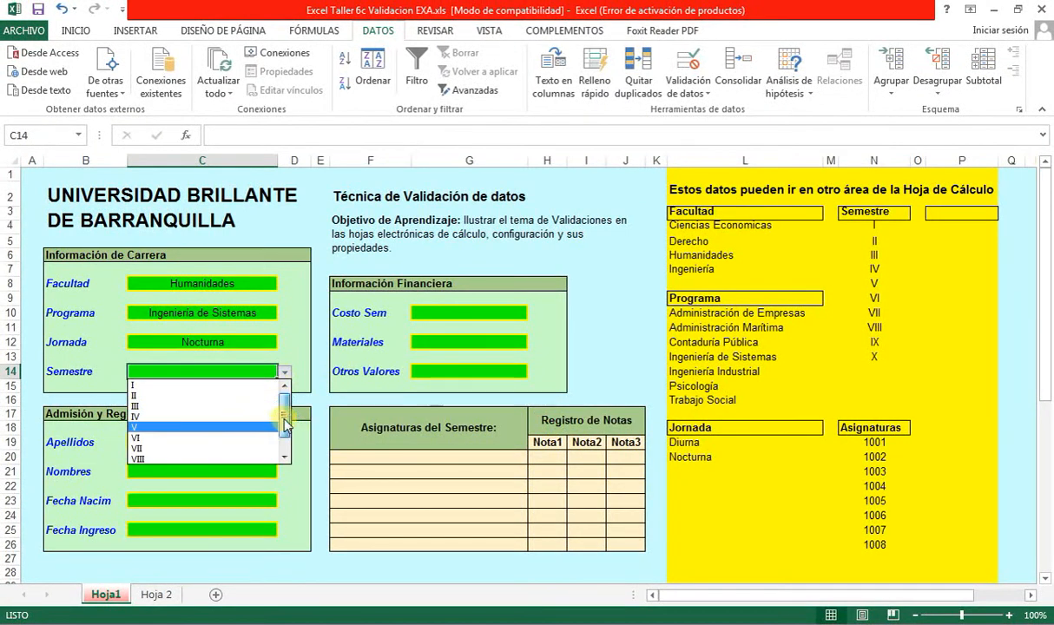
pyautogui.moveTo(285, 418)
pyautogui.mouseDown()
pyautogui.moveTo(284, 440)
pyautogui.moveTo(286, 426)
pyautogui.mouseUp()
pyautogui.click(238, 438)
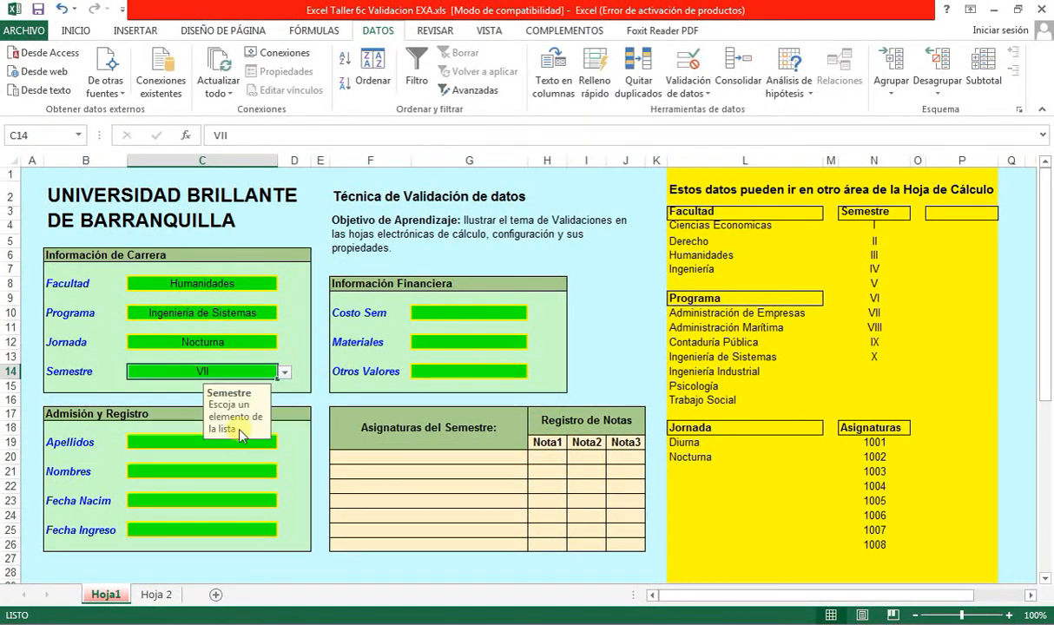
# - Check the input prompts of Jornada, Programa, Facultad and Semestre, then go to the Apellidos cell
pyautogui.click(244, 344)
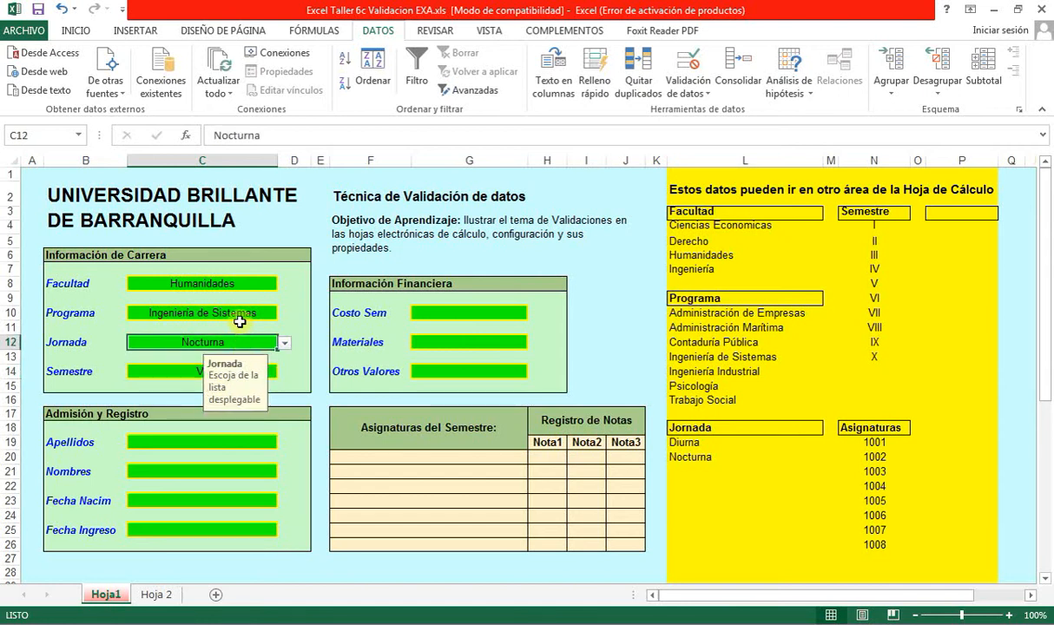
pyautogui.click(232, 313)
pyautogui.click(235, 282)
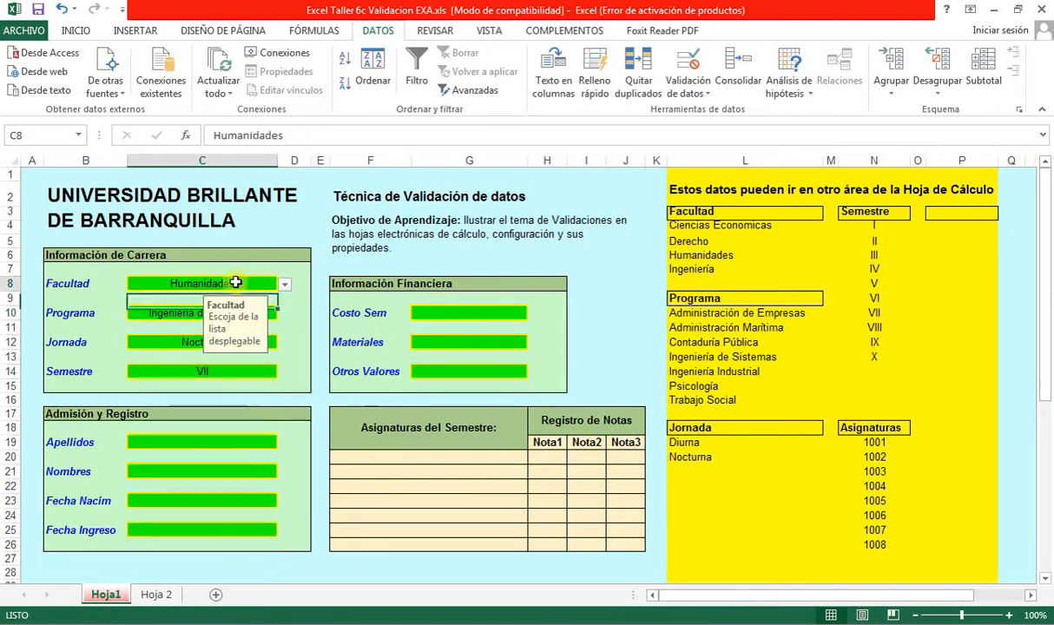
pyautogui.click(182, 342)
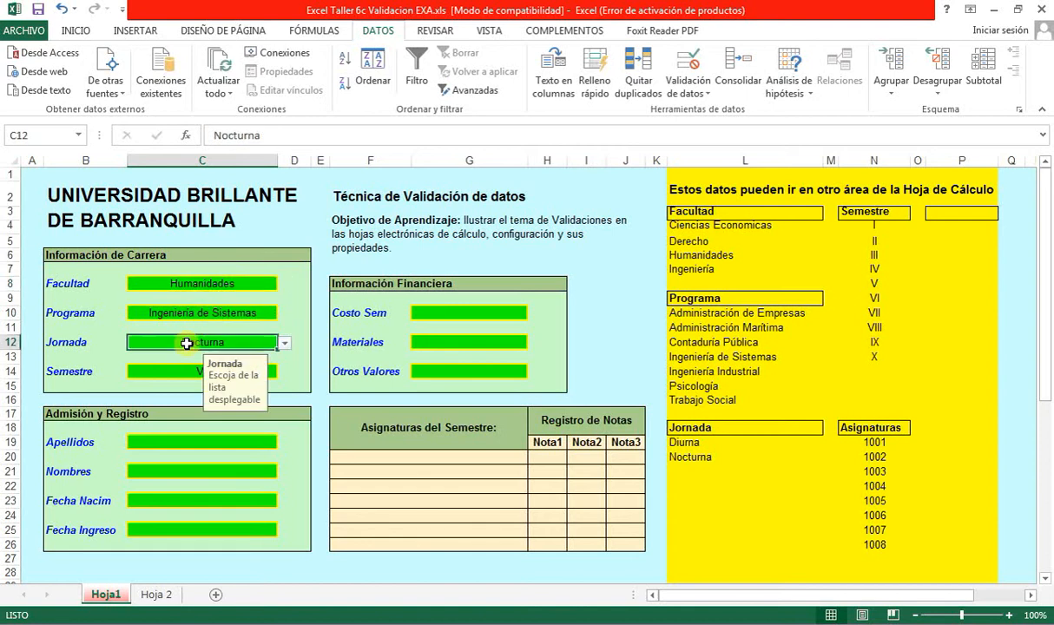
pyautogui.click(173, 374)
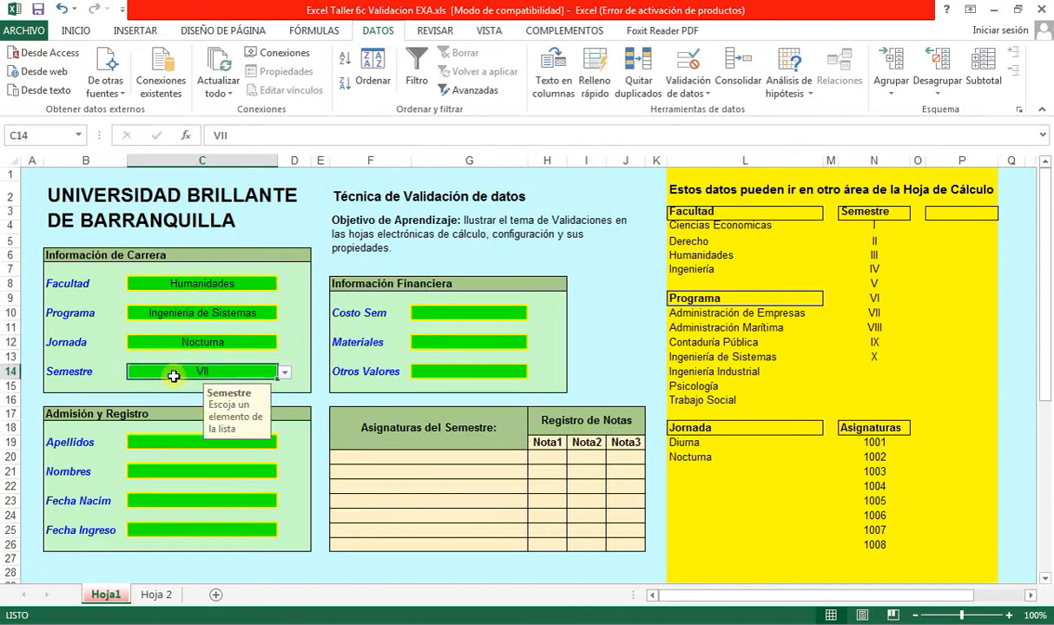
pyautogui.click(292, 487)
pyautogui.click(247, 446)
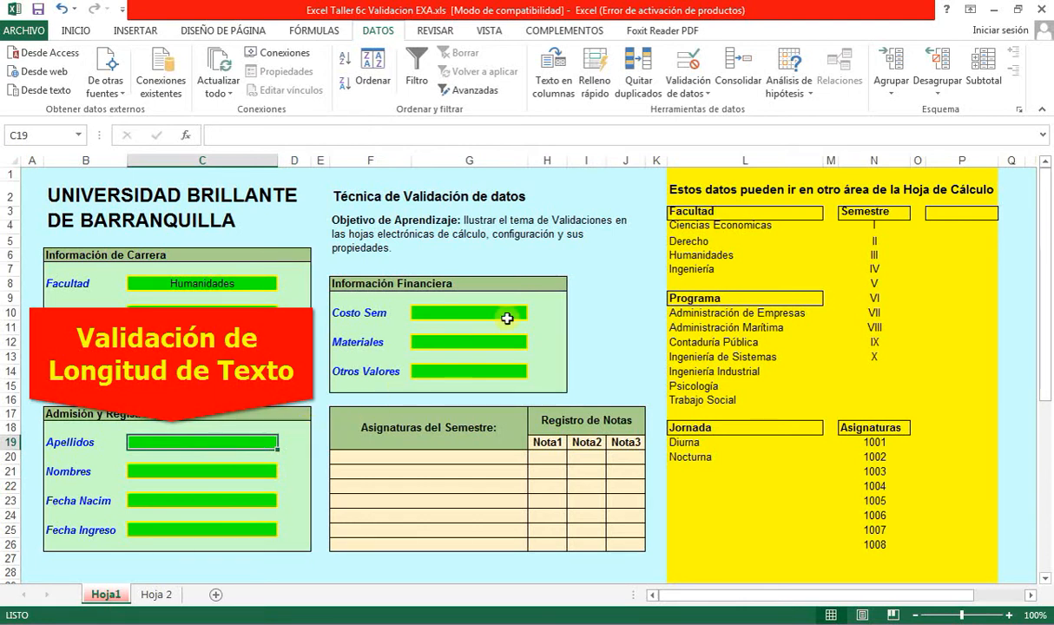
# - Restrict Apellidos to a text length between 1 and 10 characters
pyautogui.click(688, 87)
pyautogui.click(707, 115)
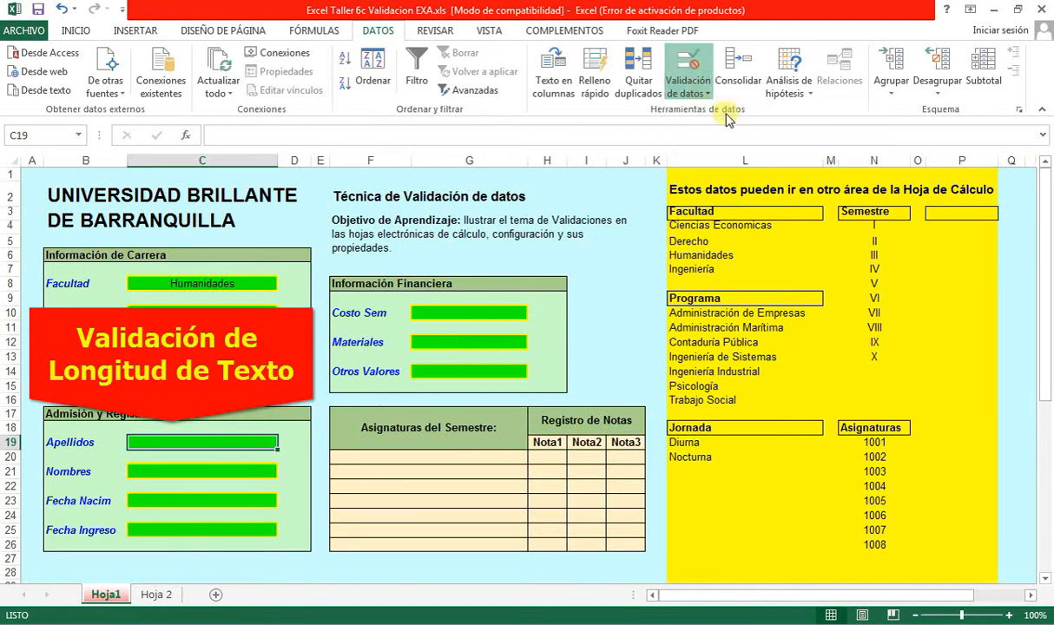
pyautogui.click(354, 225)
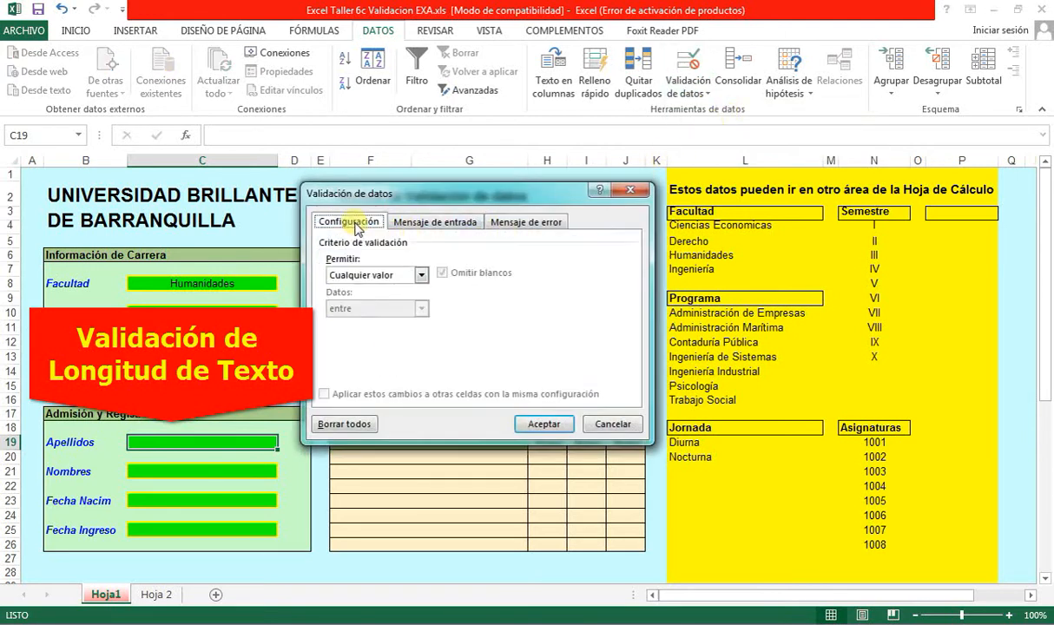
pyautogui.click(404, 275)
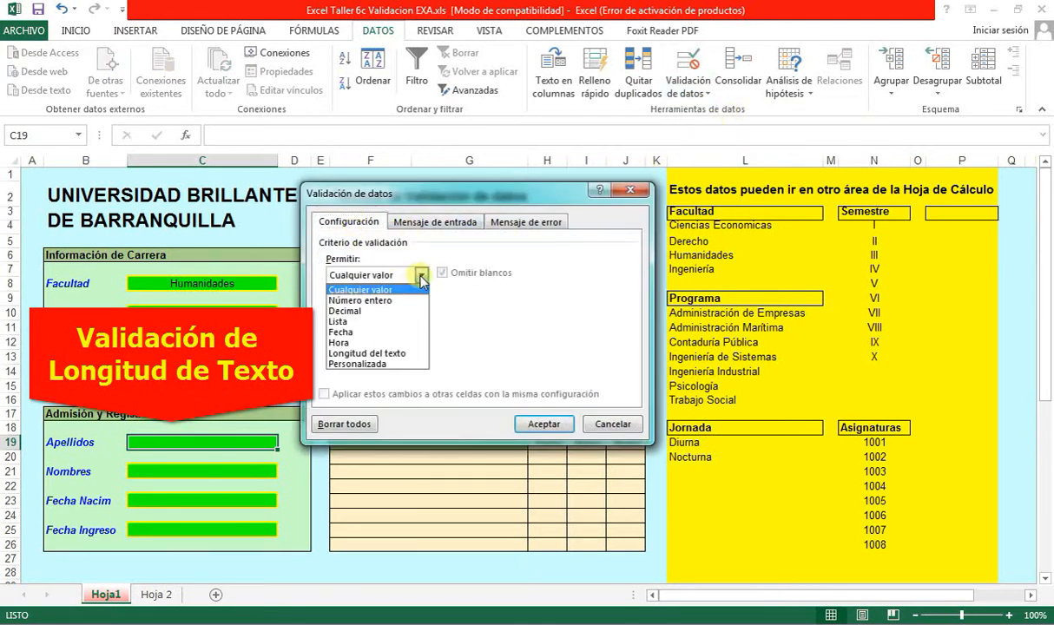
pyautogui.click(405, 354)
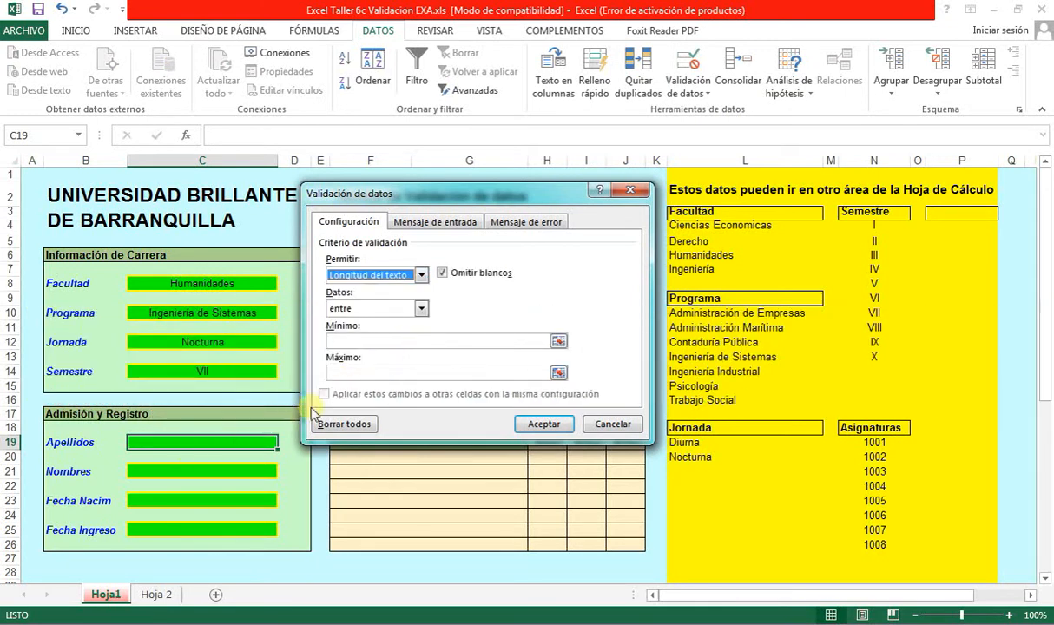
pyautogui.click(346, 341)
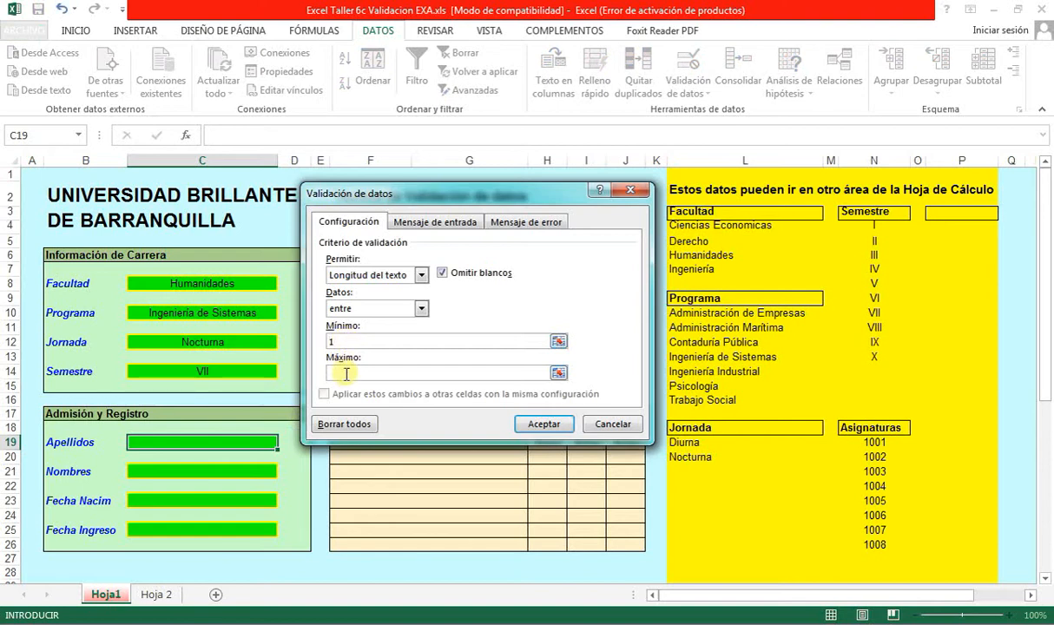
pyautogui.click(343, 371)
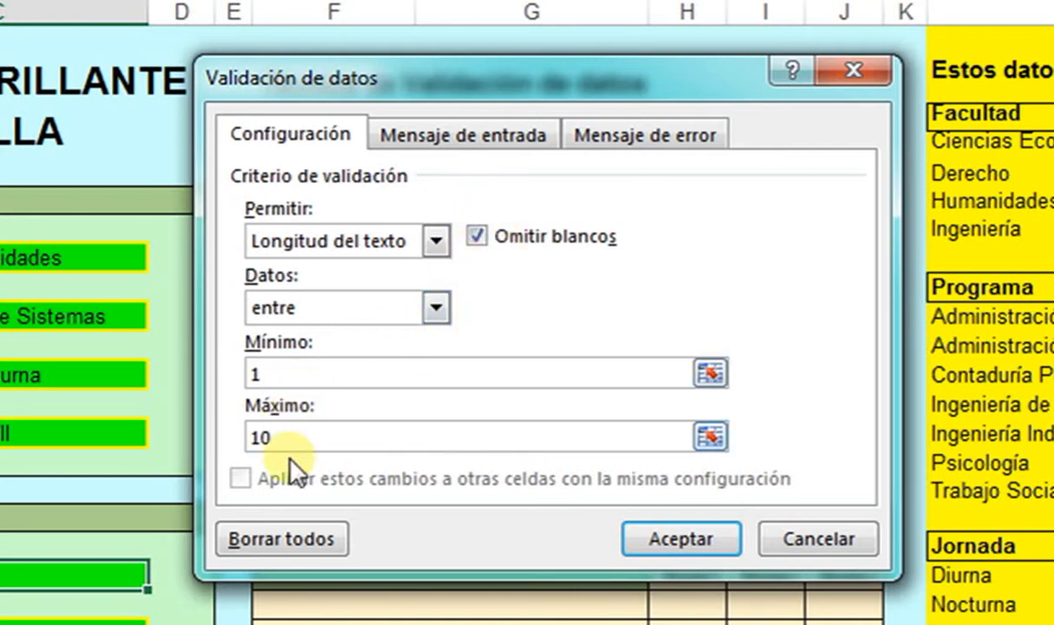
# - Add input message titled 'Apellidos' reading 'Digite un apellido'
pyautogui.click(503, 137)
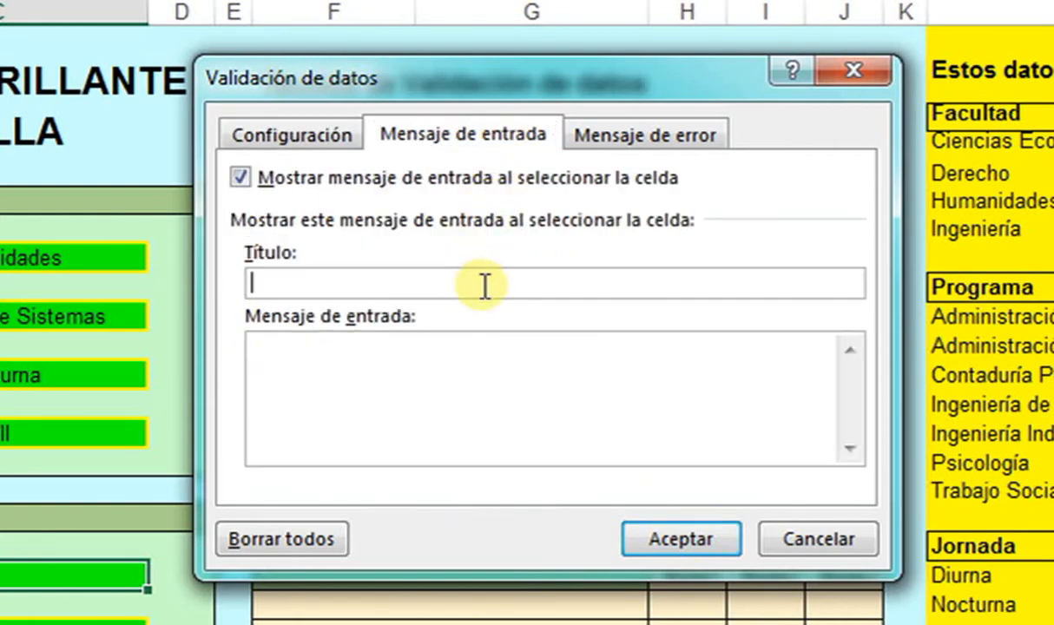
pyautogui.write('Apellidos')
pyautogui.press('Tab')
pyautogui.write('Digite u')
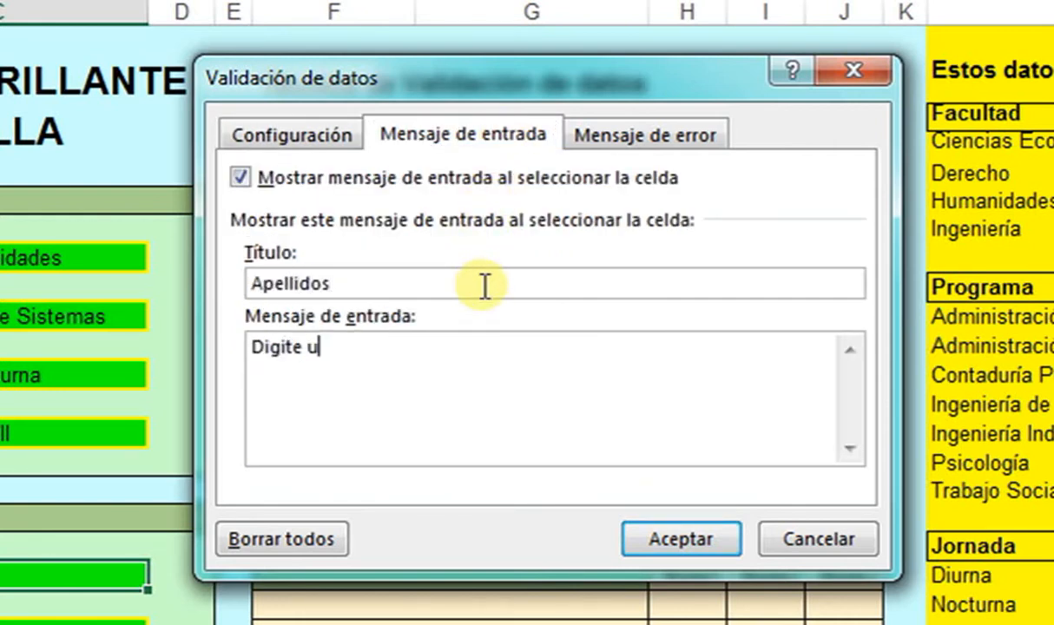
pyautogui.write('n apellid')
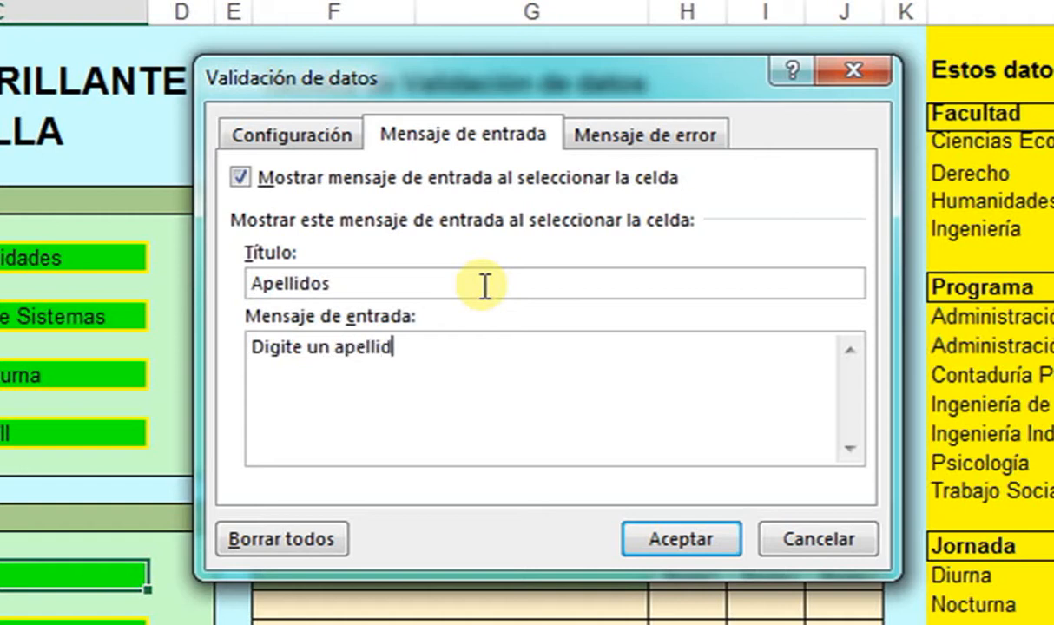
pyautogui.write('o')
# - Add error alert titled 'Apellido' reading 'No cumple con lo solicitado' and apply the rule
pyautogui.click(584, 136)
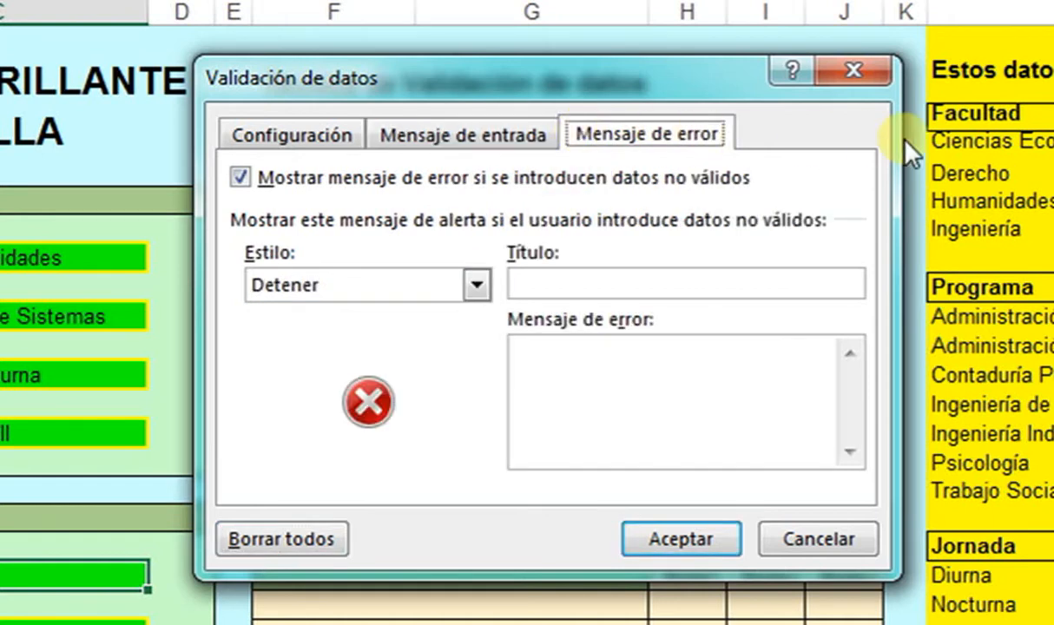
pyautogui.click(607, 286)
pyautogui.write('Apellido')
pyautogui.press('Tab')
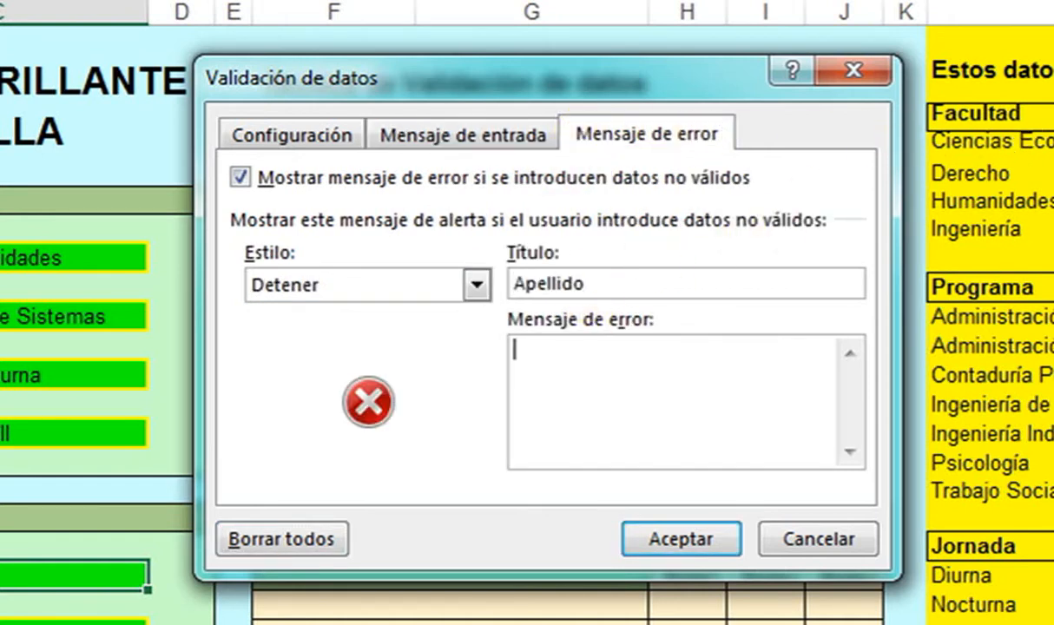
pyautogui.write('No cumple con lo ')
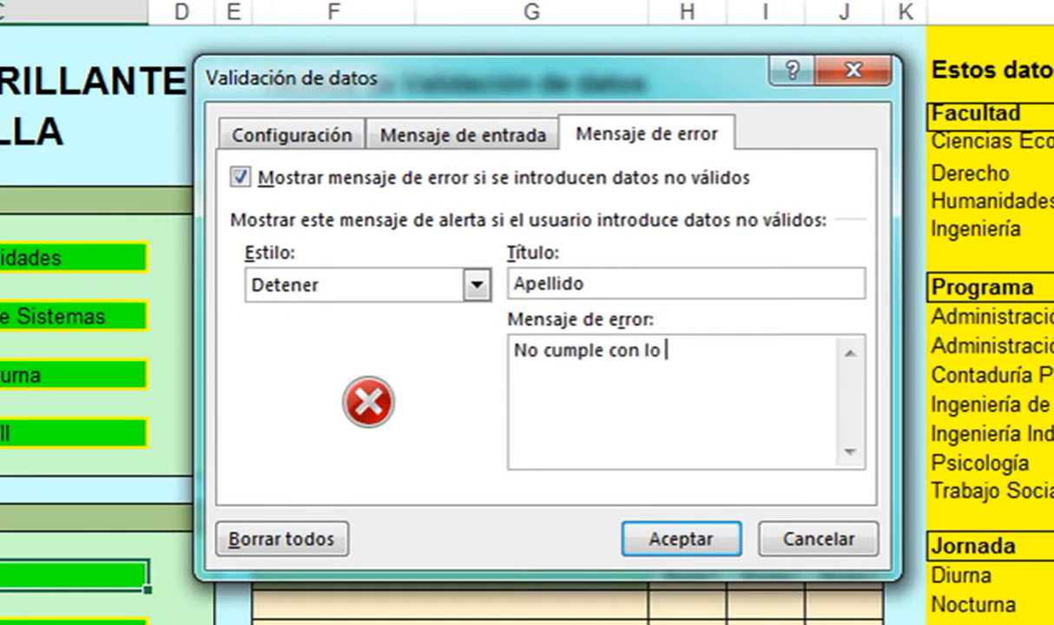
pyautogui.write('solicitado')
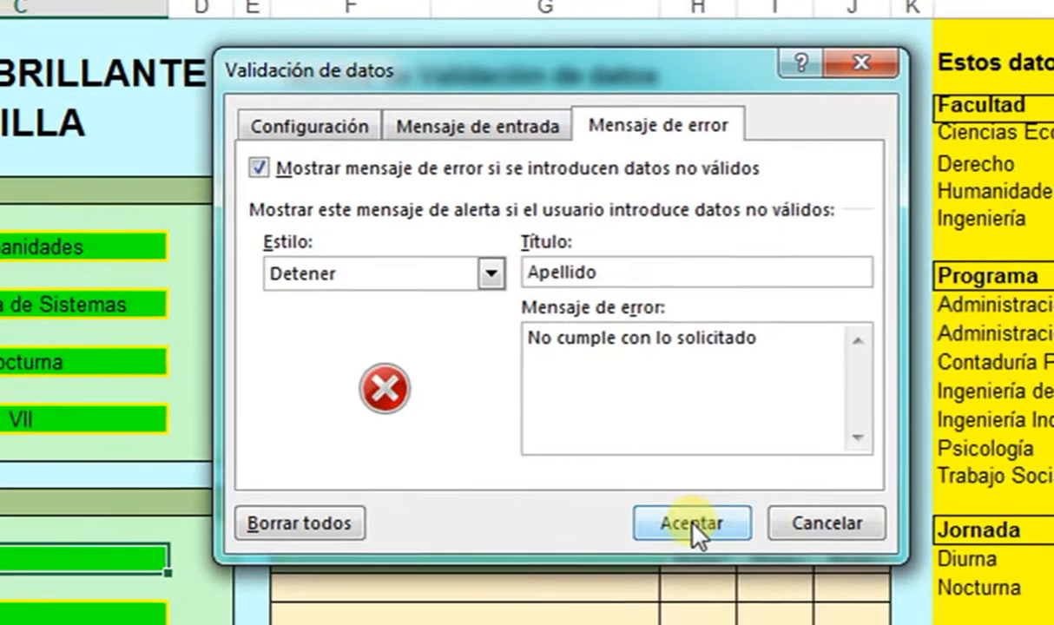
pyautogui.click(681, 538)
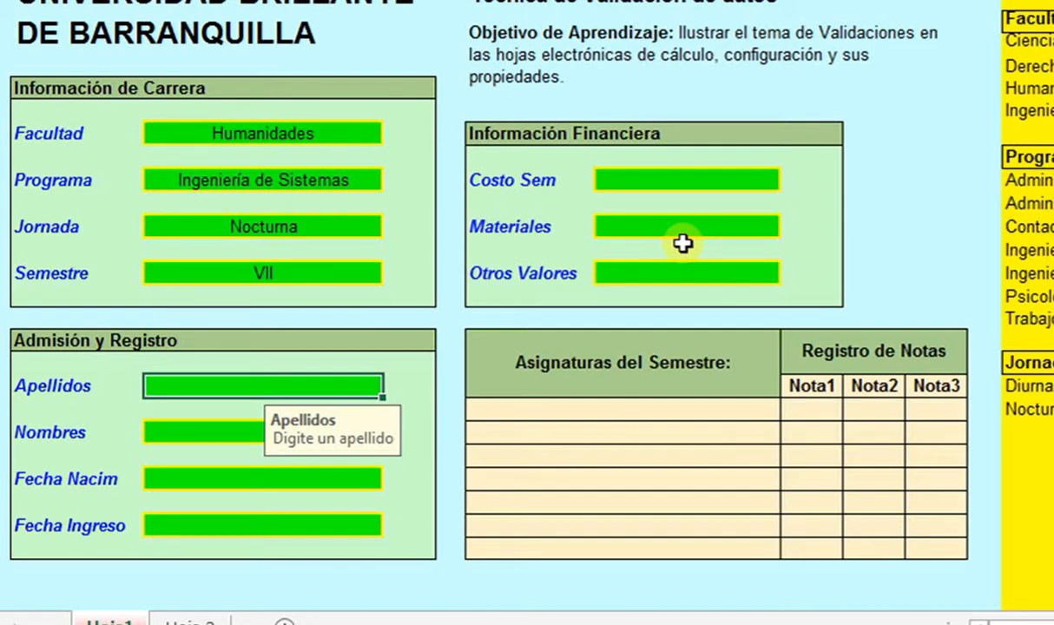
pyautogui.write('esuna')
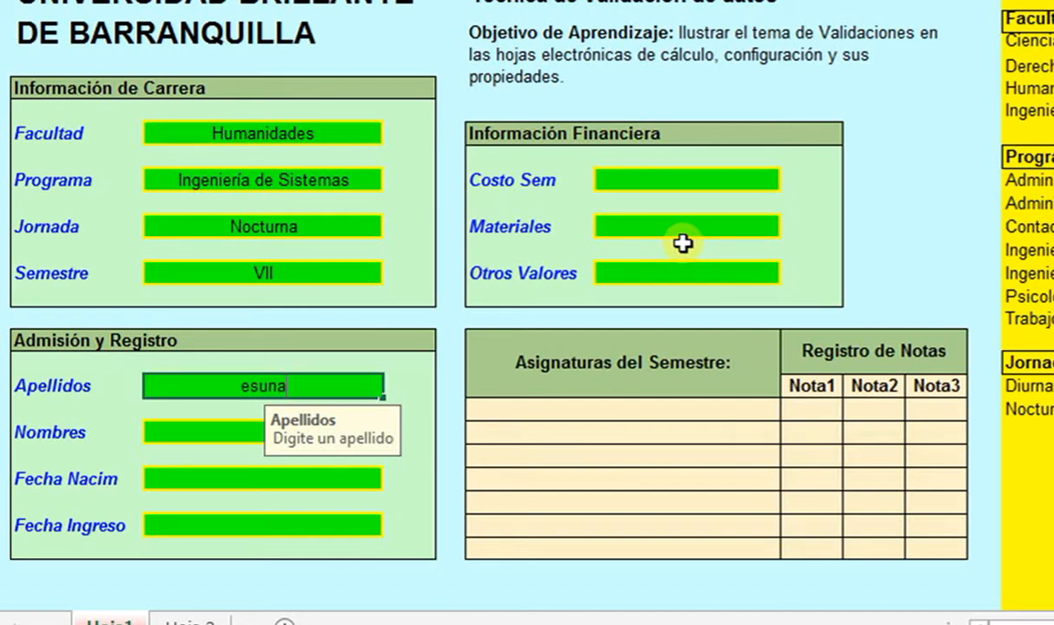
pyautogui.write('pellidolar')
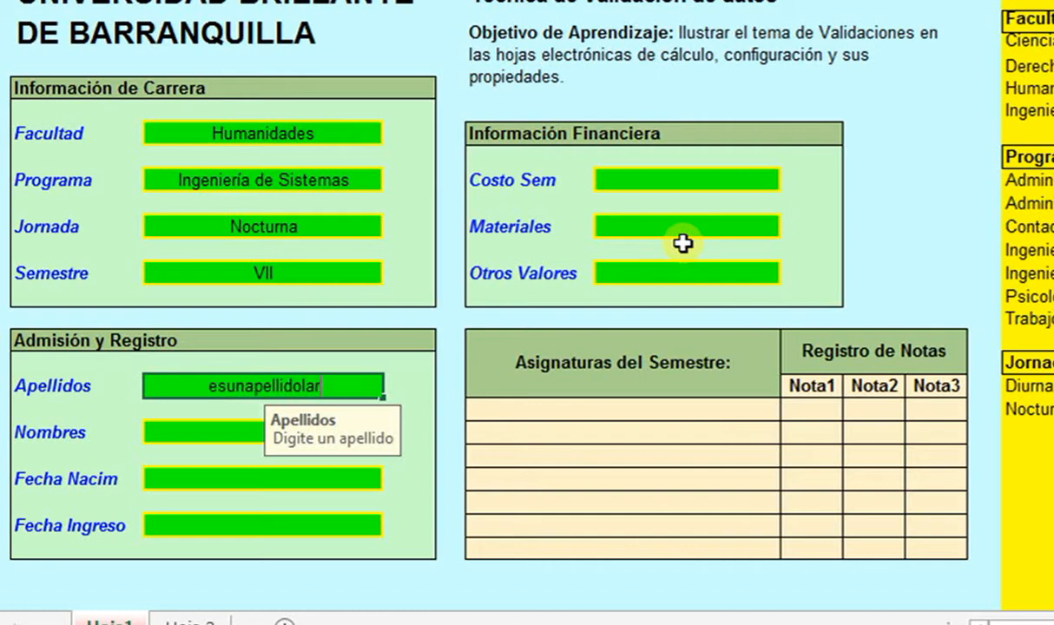
pyautogui.write('go')
pyautogui.press('Return')
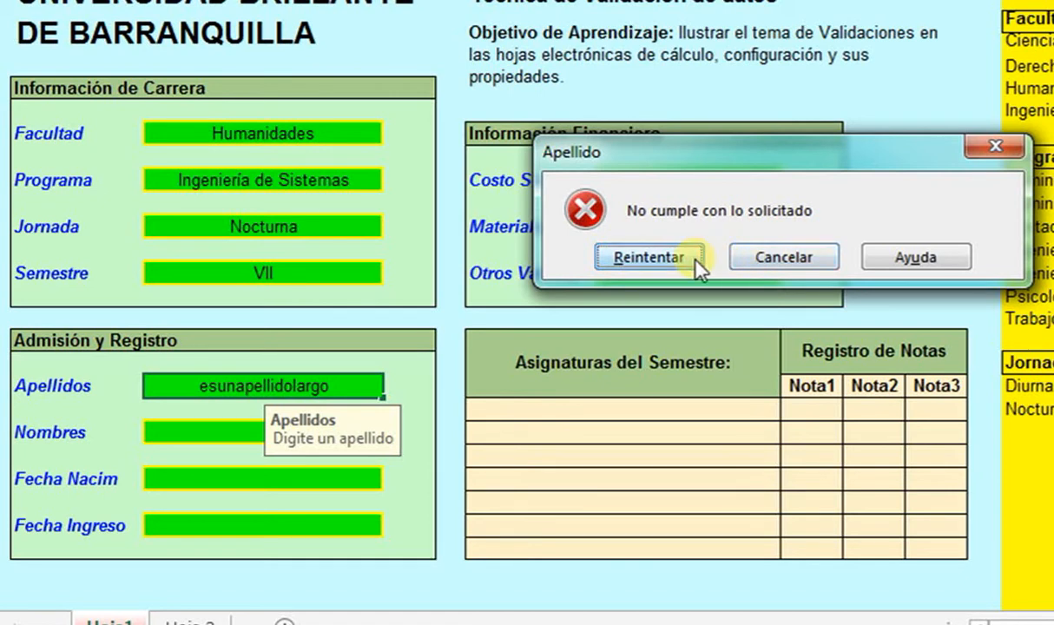
pyautogui.click(781, 257)
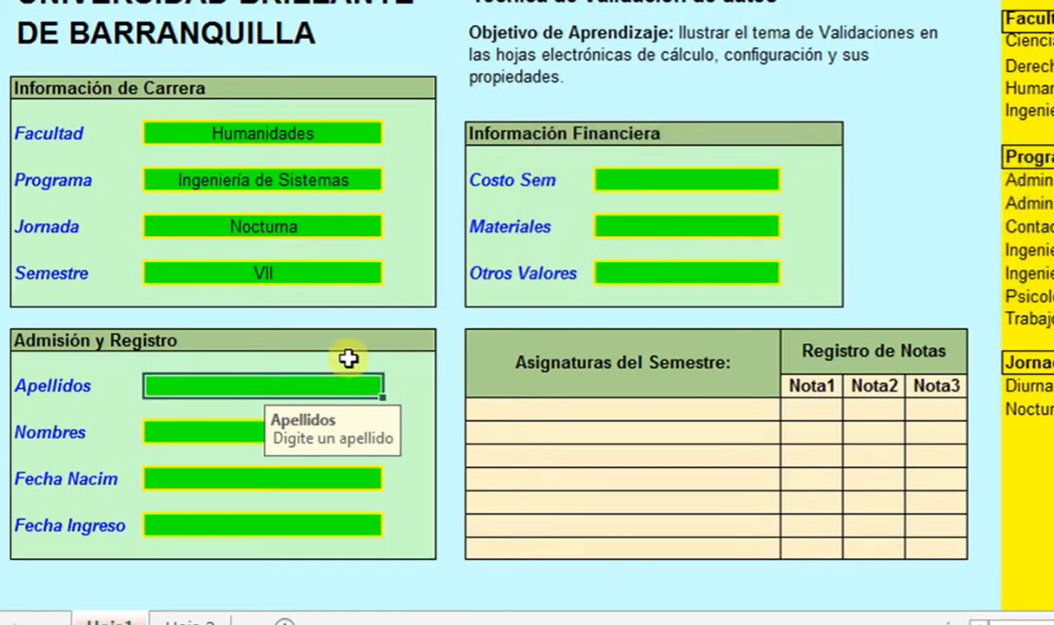
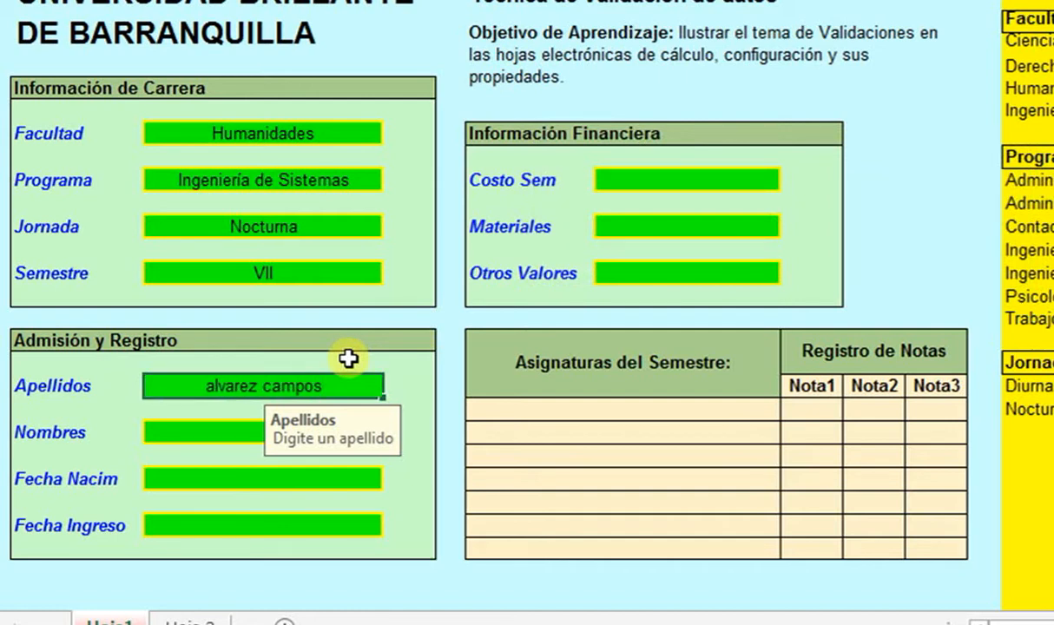
pyautogui.press('Return')
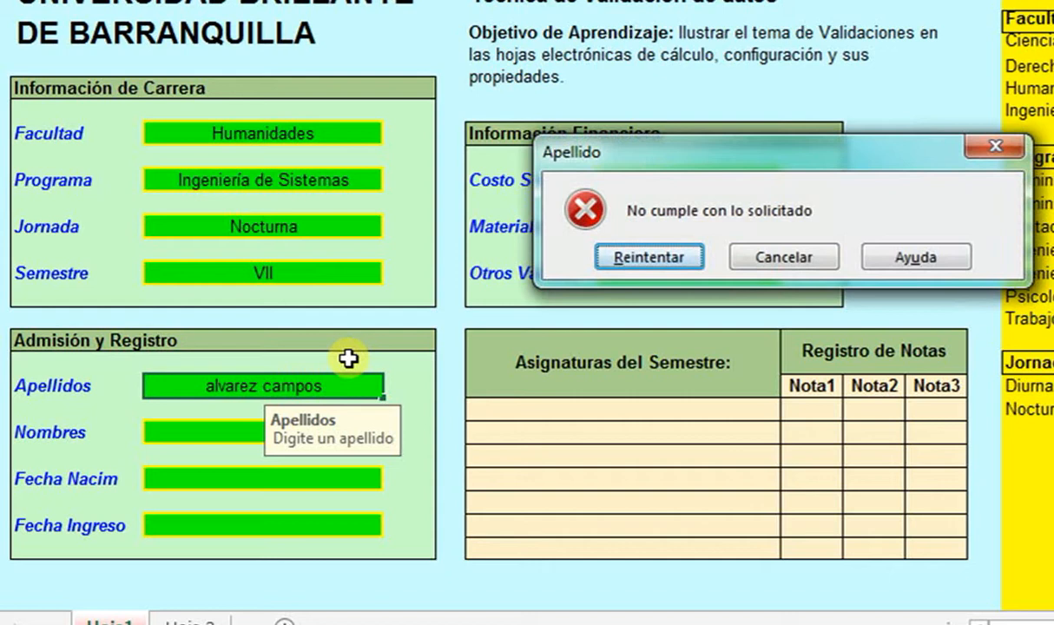
pyautogui.click(747, 261)
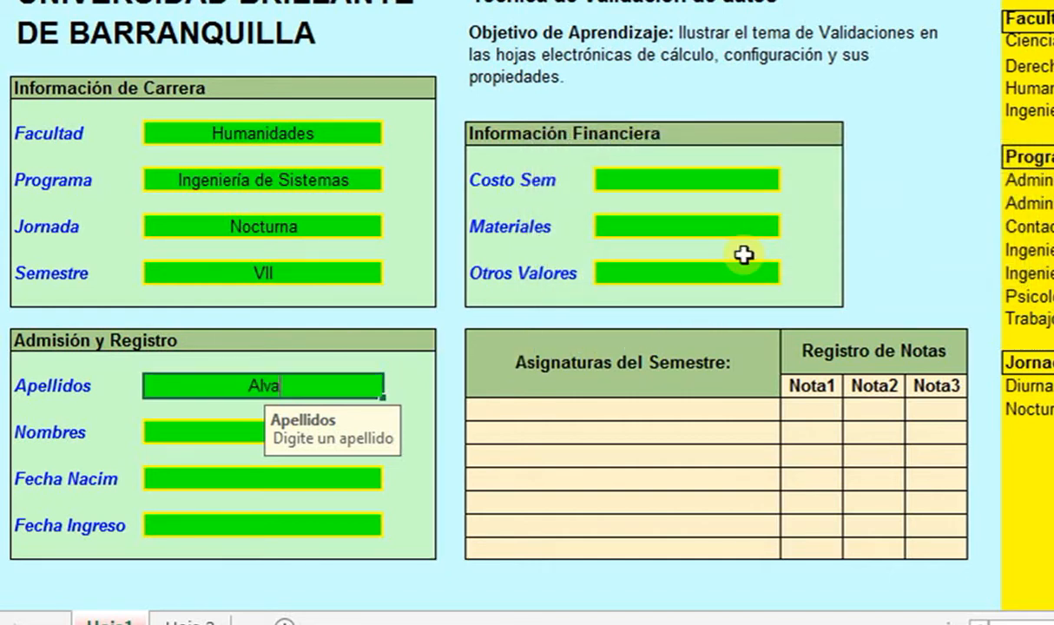
# - Enter 'Alvarez' in Apellidos and move down to Nombres
pyautogui.press('Return')
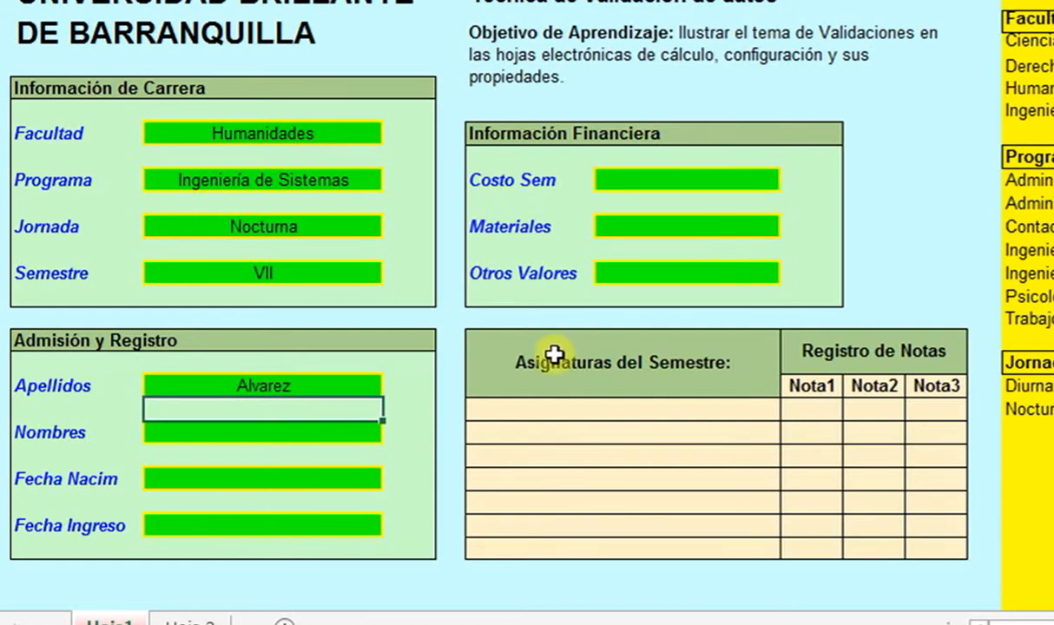
pyautogui.press('Down')
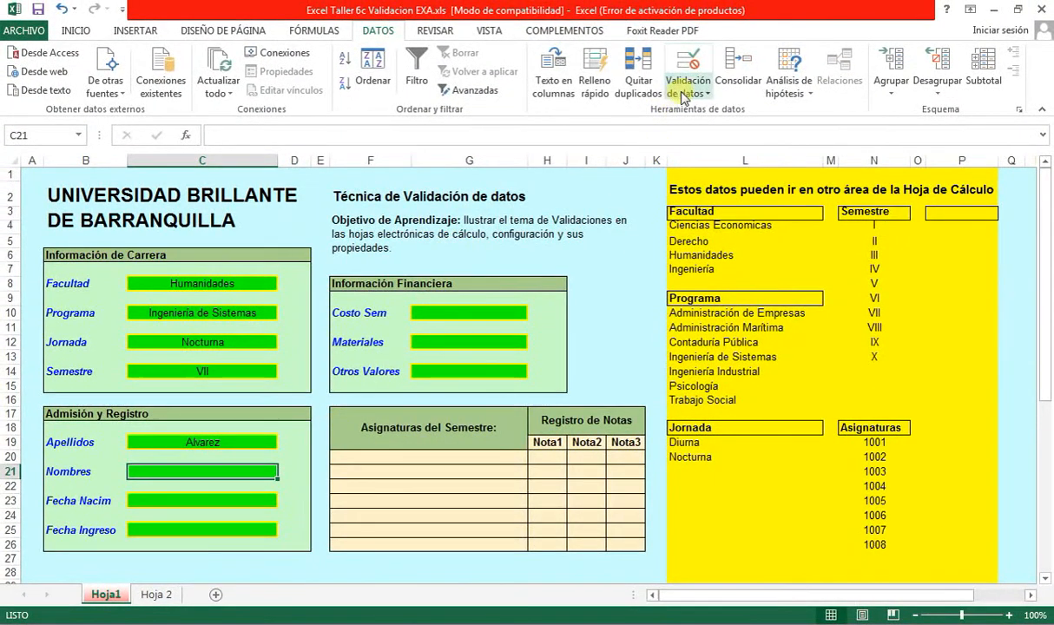
# - Restrict Nombres entries to a text length between 1 and 10 characters
pyautogui.click(687, 89)
pyautogui.click(699, 111)
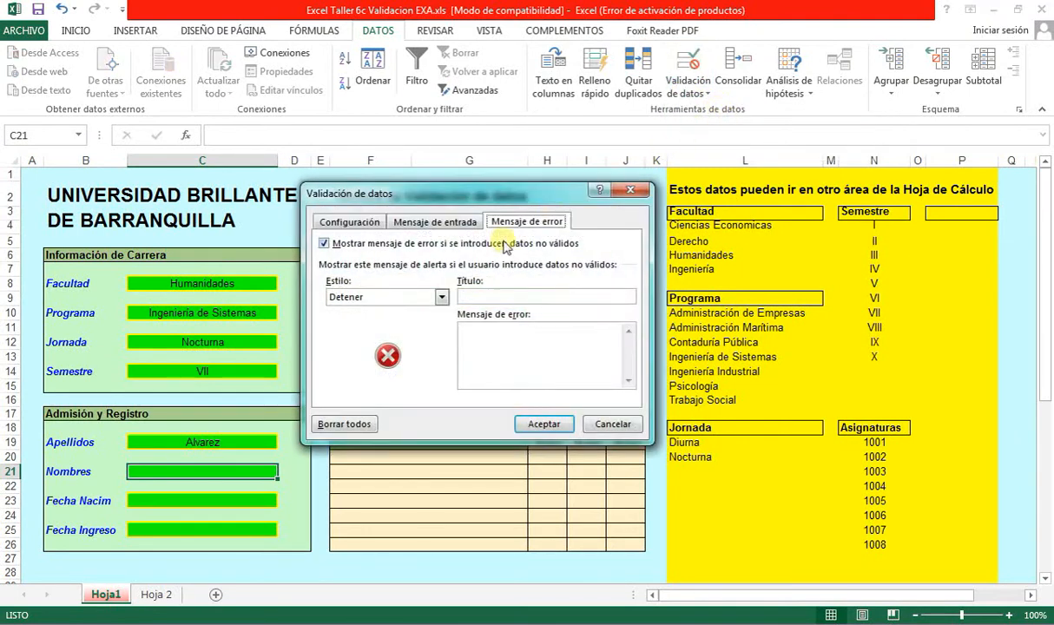
pyautogui.click(347, 222)
pyautogui.click(423, 275)
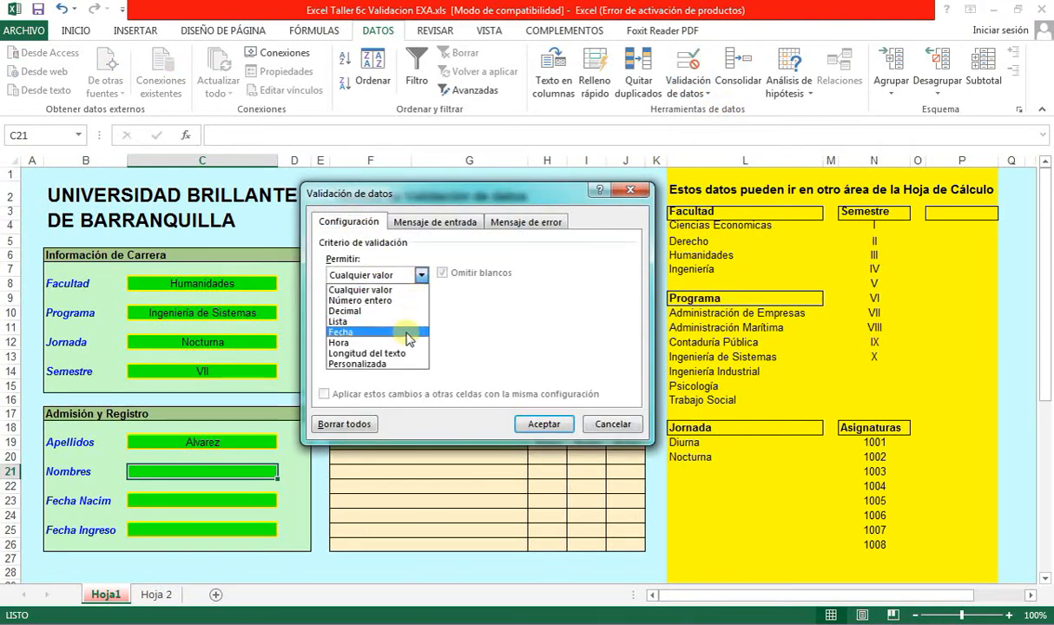
pyautogui.click(367, 353)
pyautogui.click(405, 342)
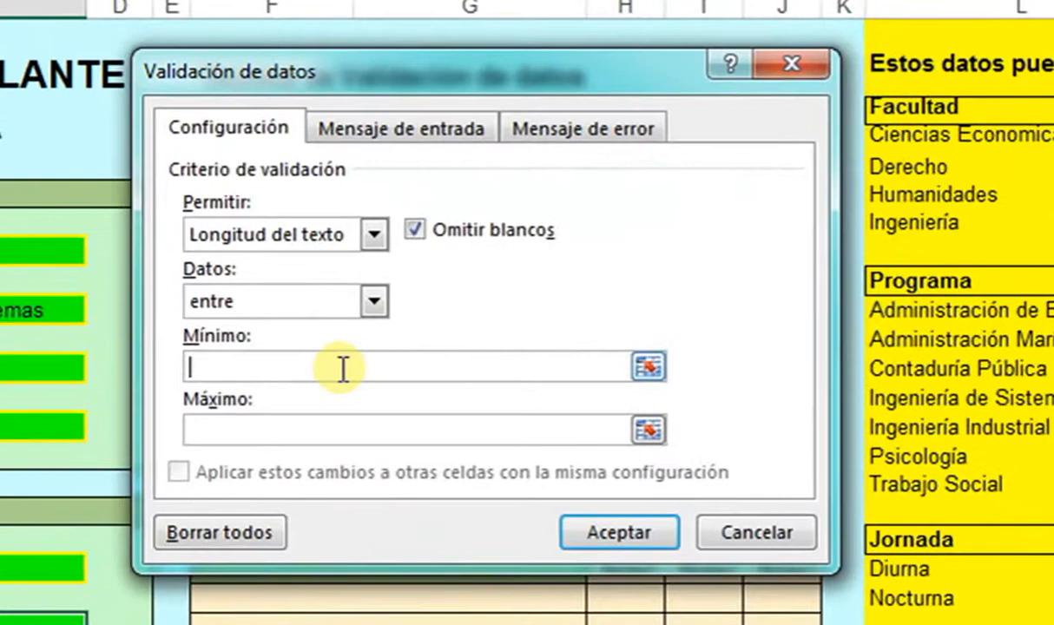
pyautogui.write('1')
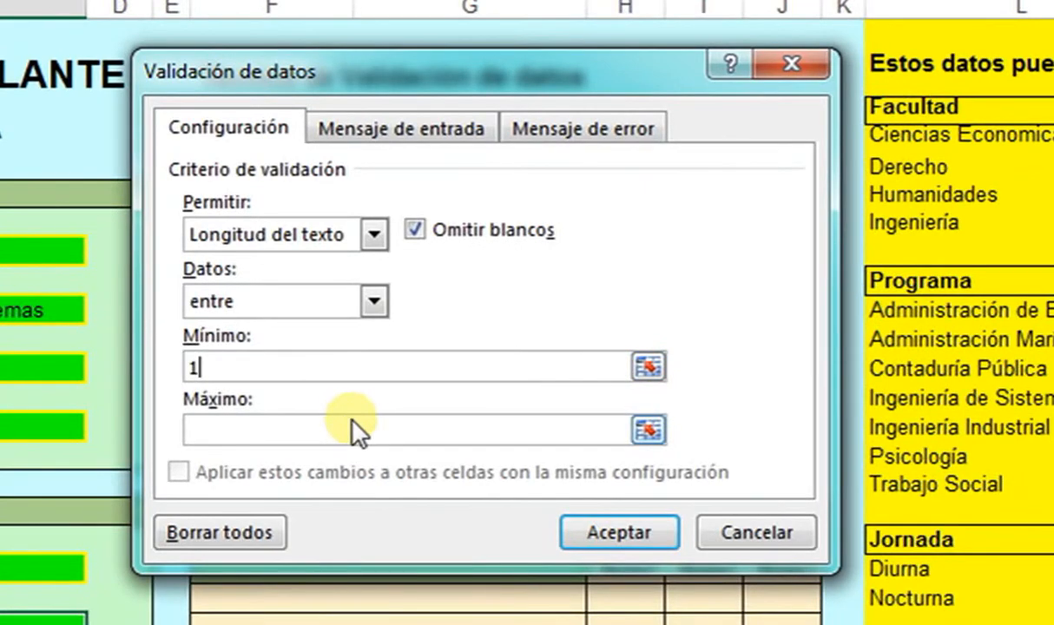
pyautogui.click(335, 430)
pyautogui.write('10')
# - Add prompt 'Nombre'/'Digite un nombre' and error 'Nombre'/'No cumple con lo solicitado', then type a two-word first name
pyautogui.click(399, 128)
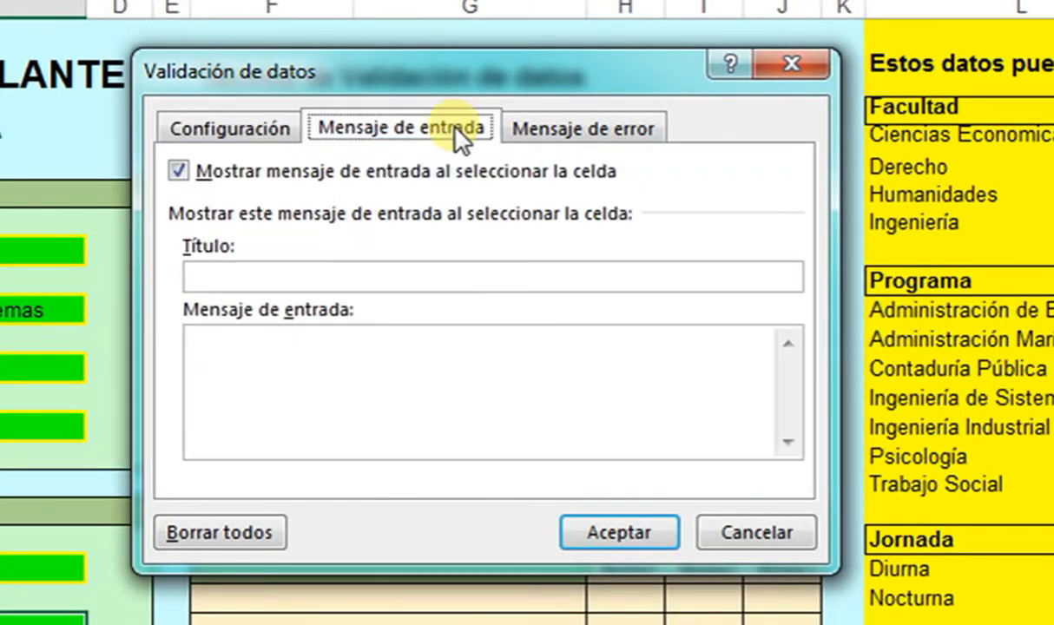
pyautogui.click(306, 275)
pyautogui.write('Nombre')
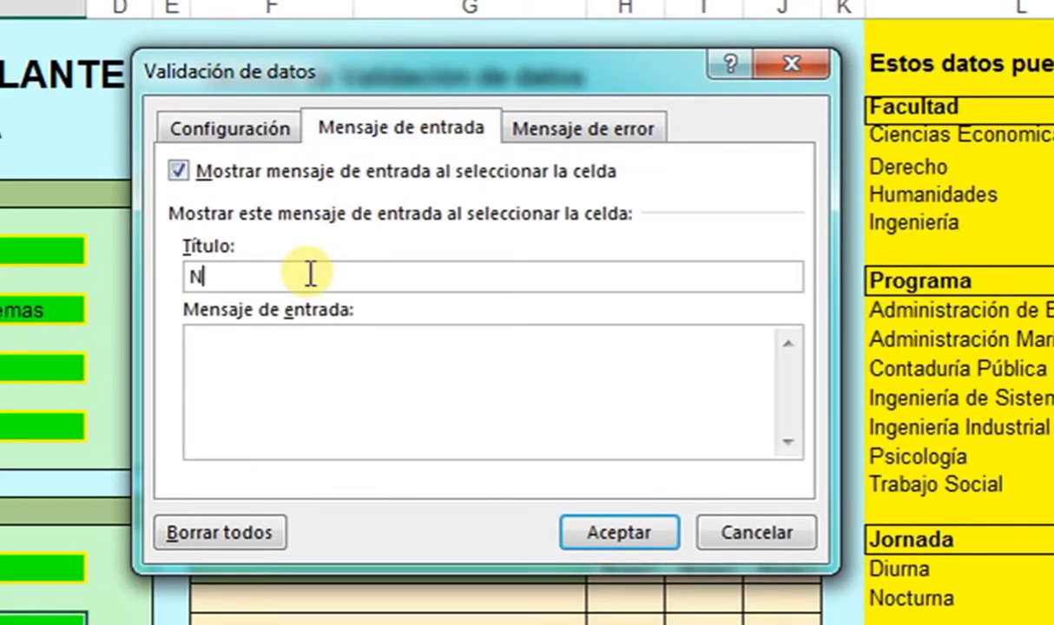
pyautogui.press('Tab')
pyautogui.write('Digite un nombre')
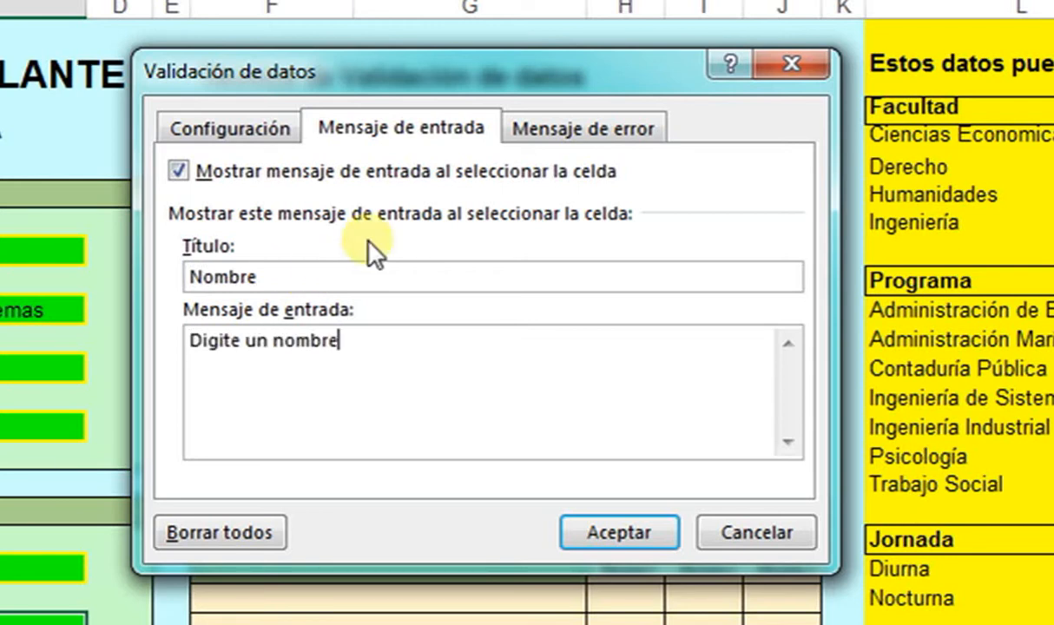
pyautogui.click(527, 132)
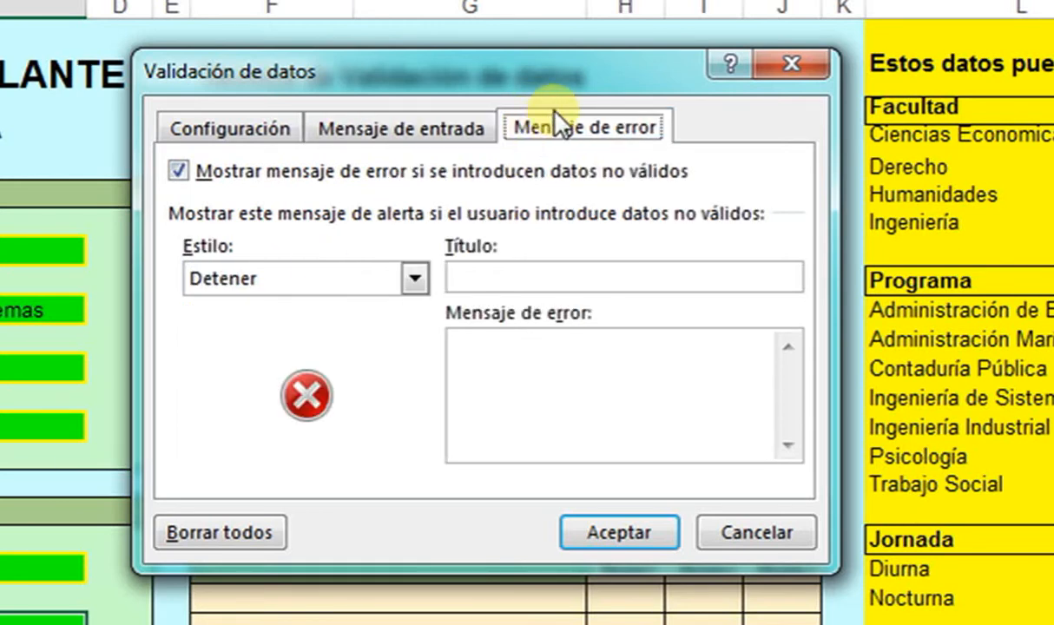
pyautogui.click(541, 278)
pyautogui.write('Nombre')
pyautogui.press('Tab')
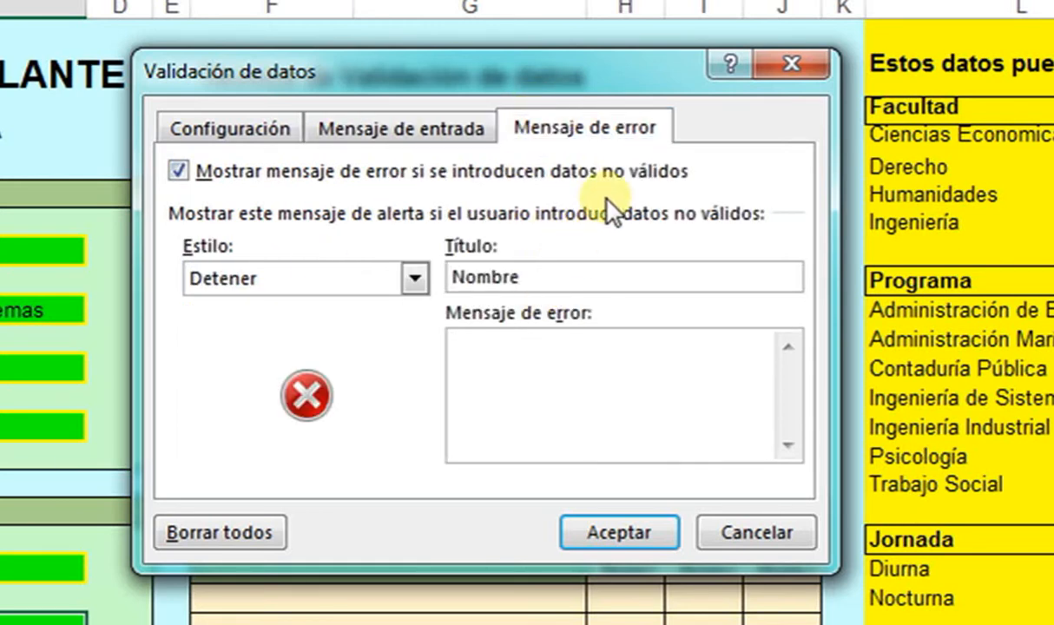
pyautogui.write('No cumple con lo solicitado')
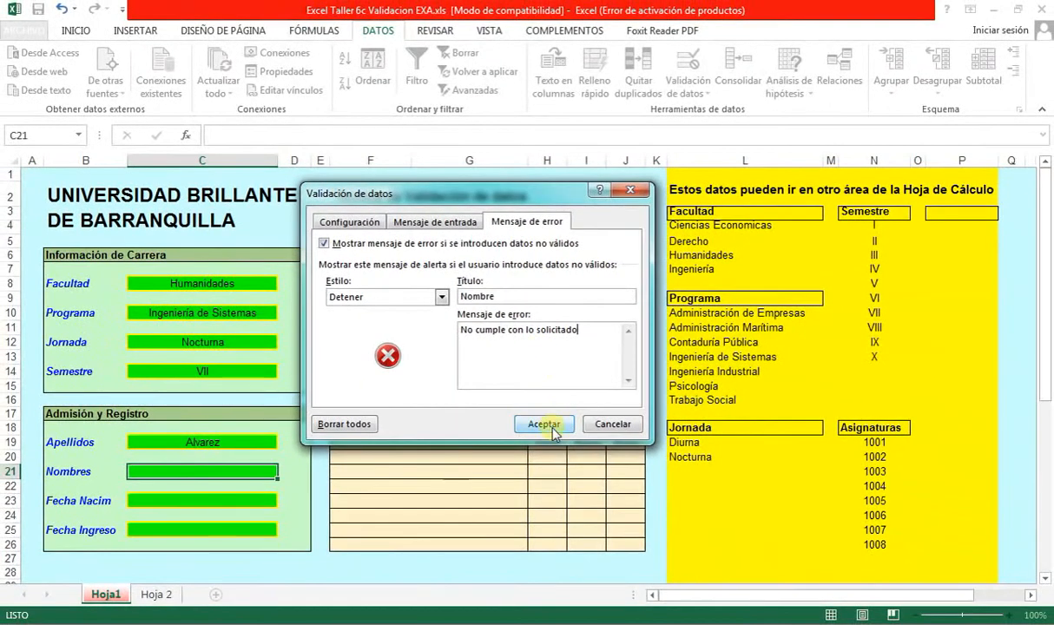
pyautogui.click(567, 457)
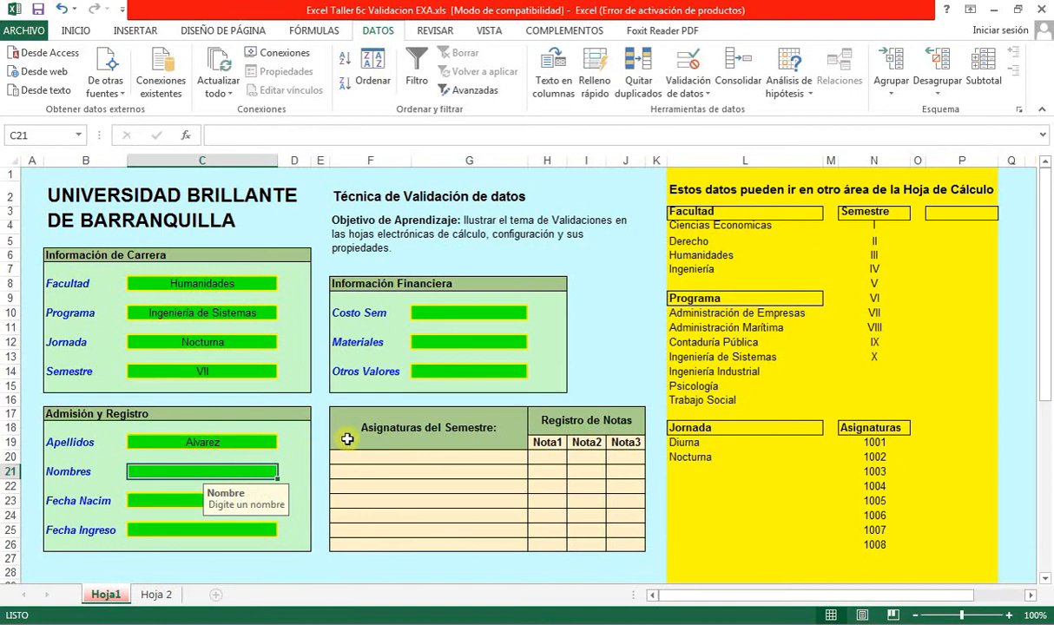
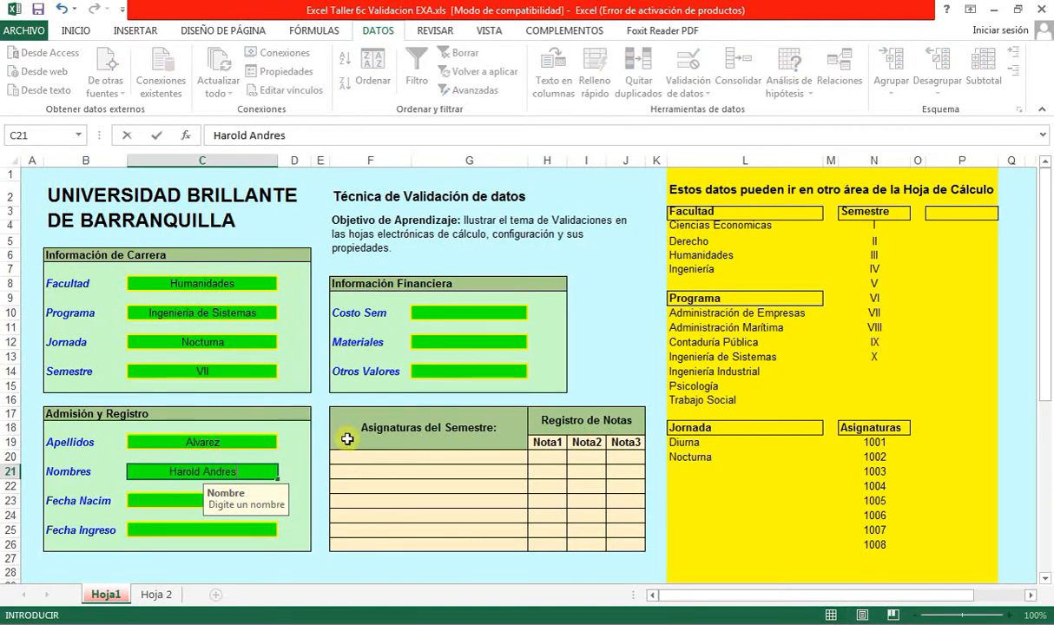
# - Cancel the rejected two-word name and enter a single first name in Nombres
pyautogui.press('Return')
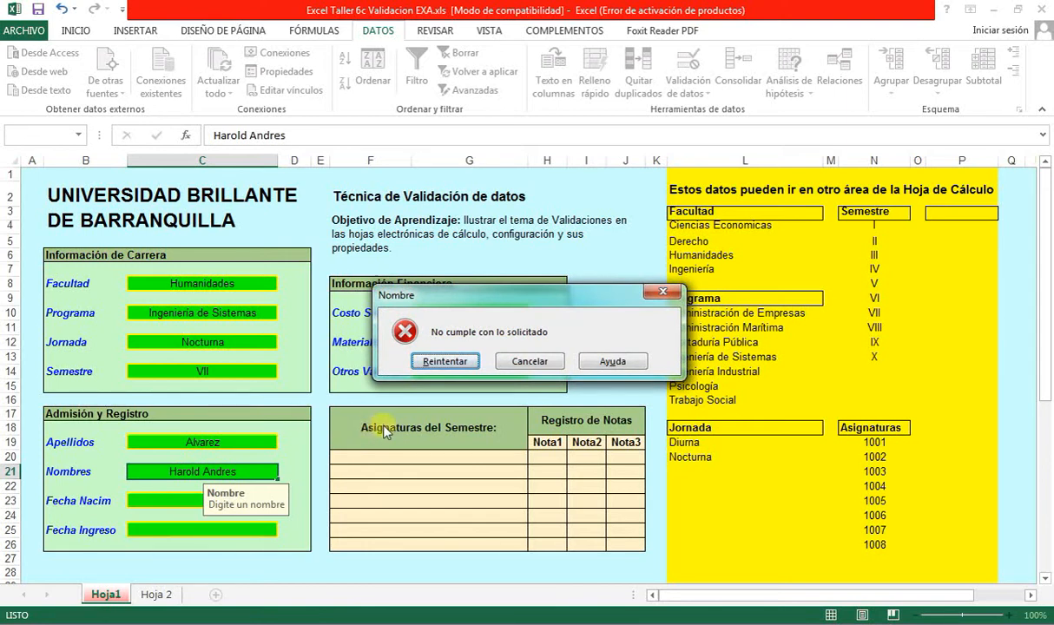
pyautogui.click(528, 362)
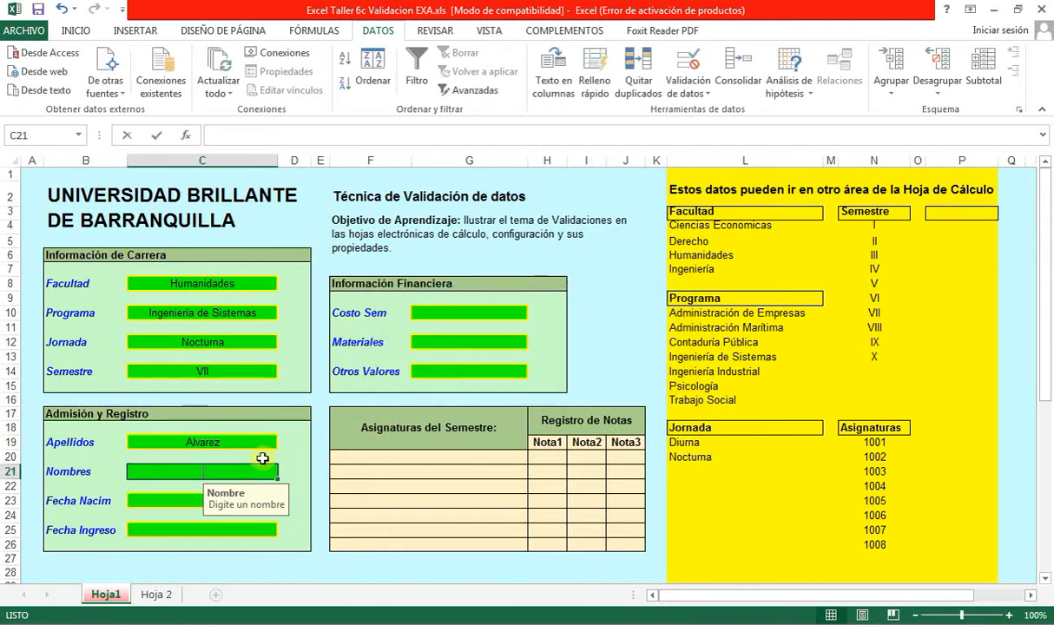
pyautogui.press('Return')
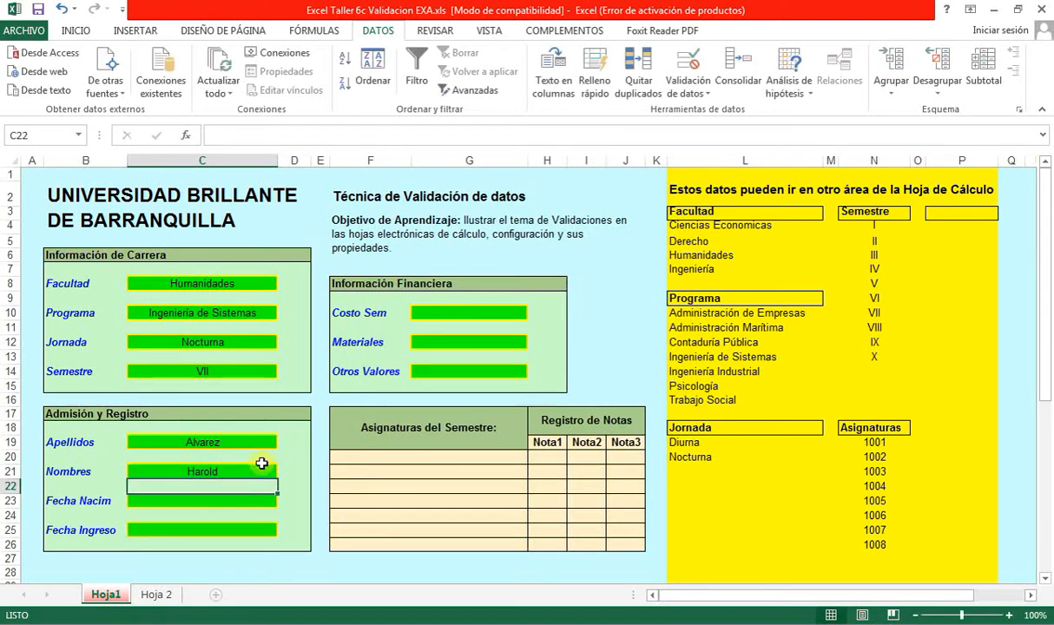
# - Enter 25/09/1973 as the Fecha Nacim birth date
pyautogui.click(235, 500)
pyautogui.write('25')
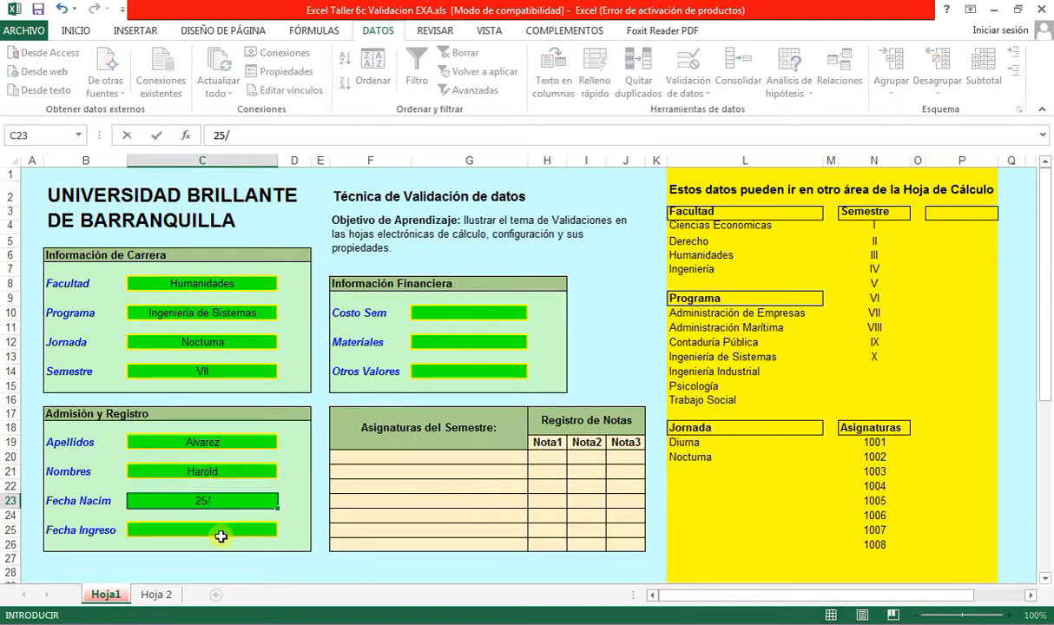
pyautogui.write('/09/197')
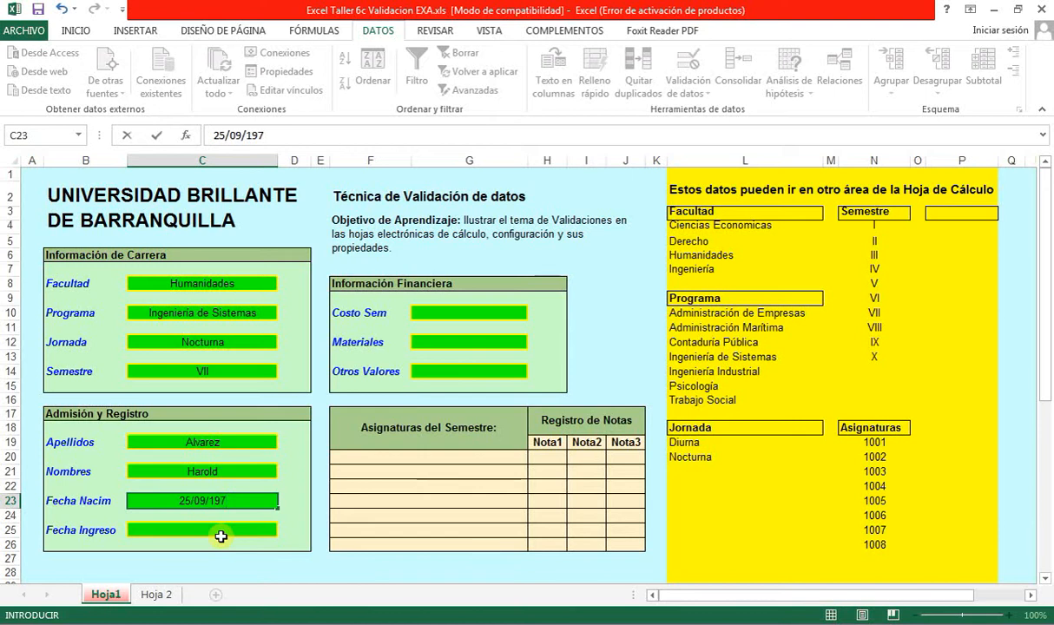
pyautogui.write('3')
pyautogui.press('Return')
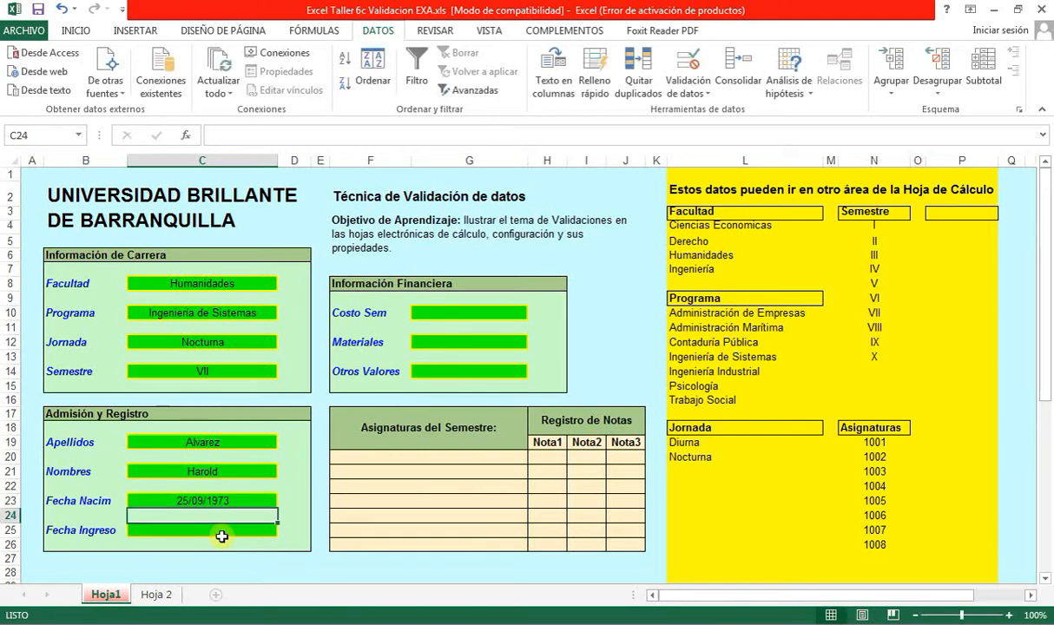
pyautogui.click(221, 531)
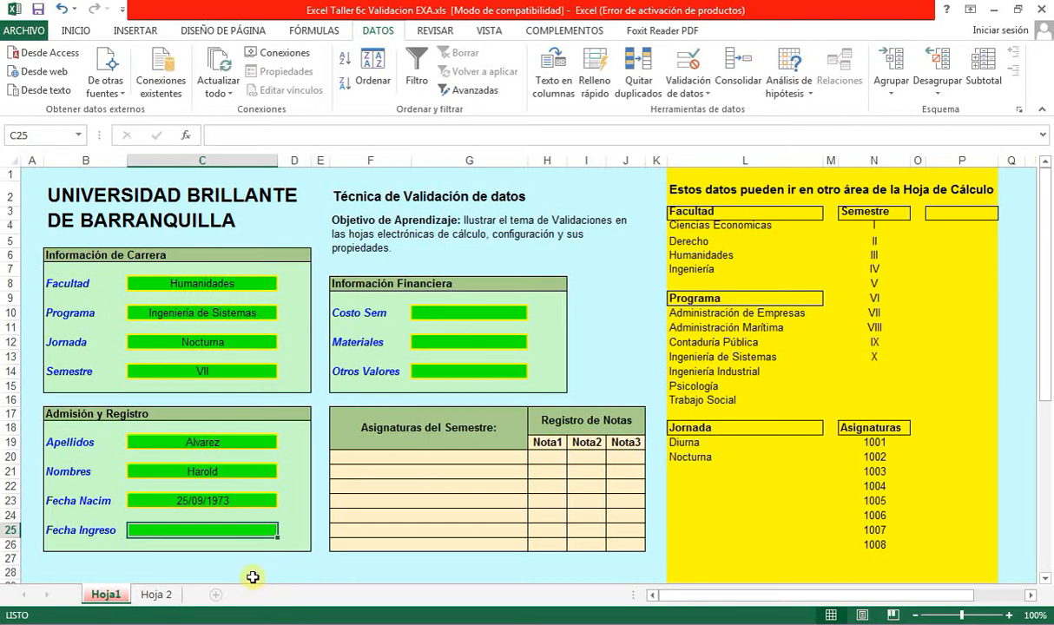
# - Restrict Fecha Ingreso to dates greater than =C23
pyautogui.click(692, 97)
pyautogui.click(712, 110)
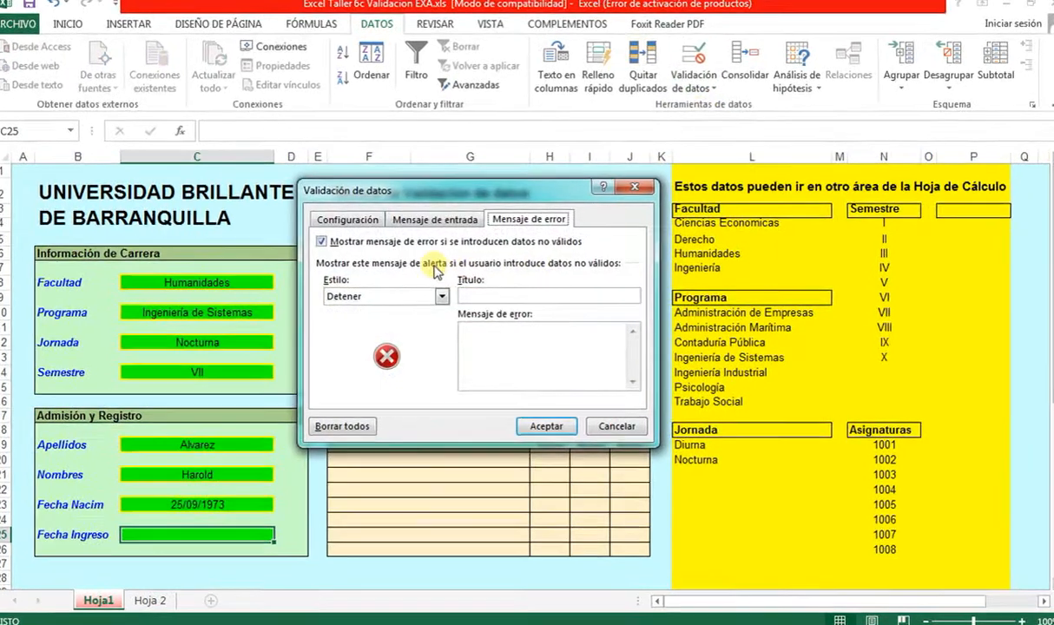
pyautogui.click(348, 222)
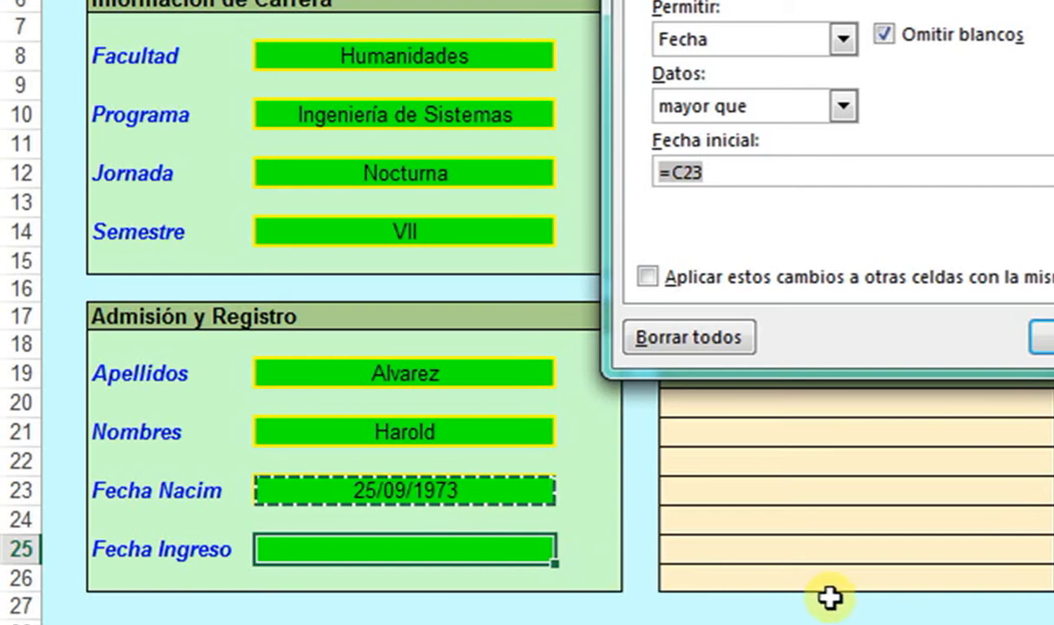
pyautogui.click(753, 167)
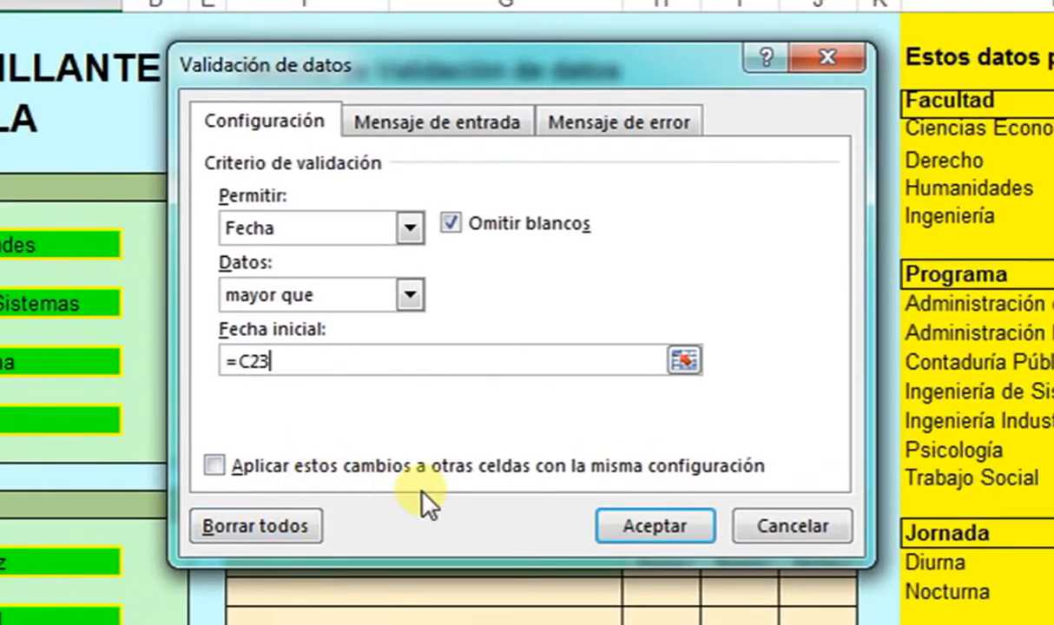
# - Add prompt 'Fecha Ingreso'/'Digite una fecha' and error 'Fecha de Ingreso'/'Error de fecha', then apply
pyautogui.click(493, 130)
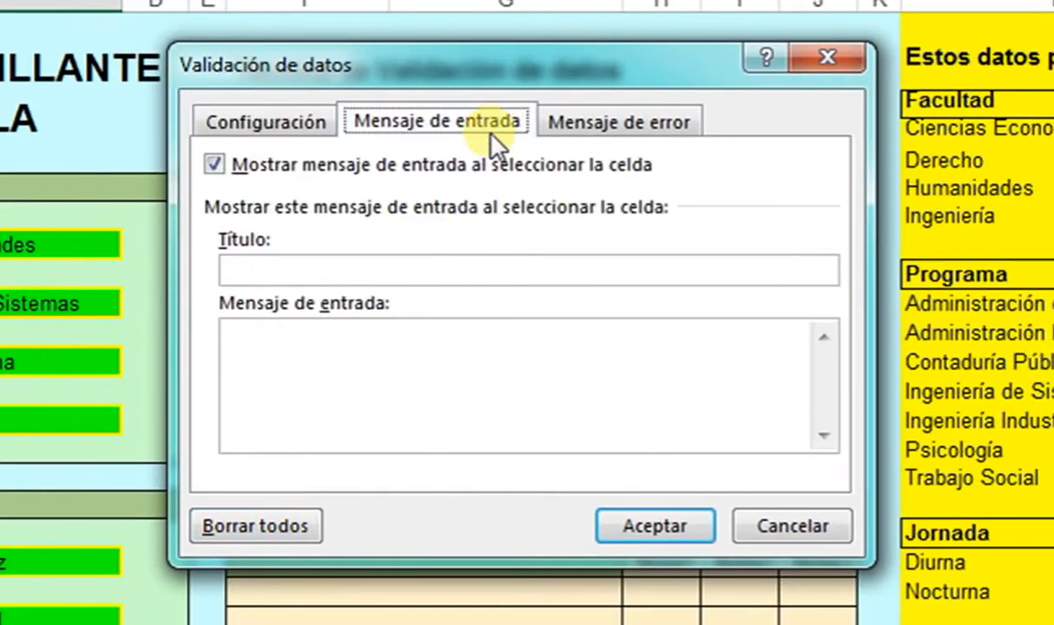
pyautogui.click(408, 262)
pyautogui.write('Fecha Ingres')
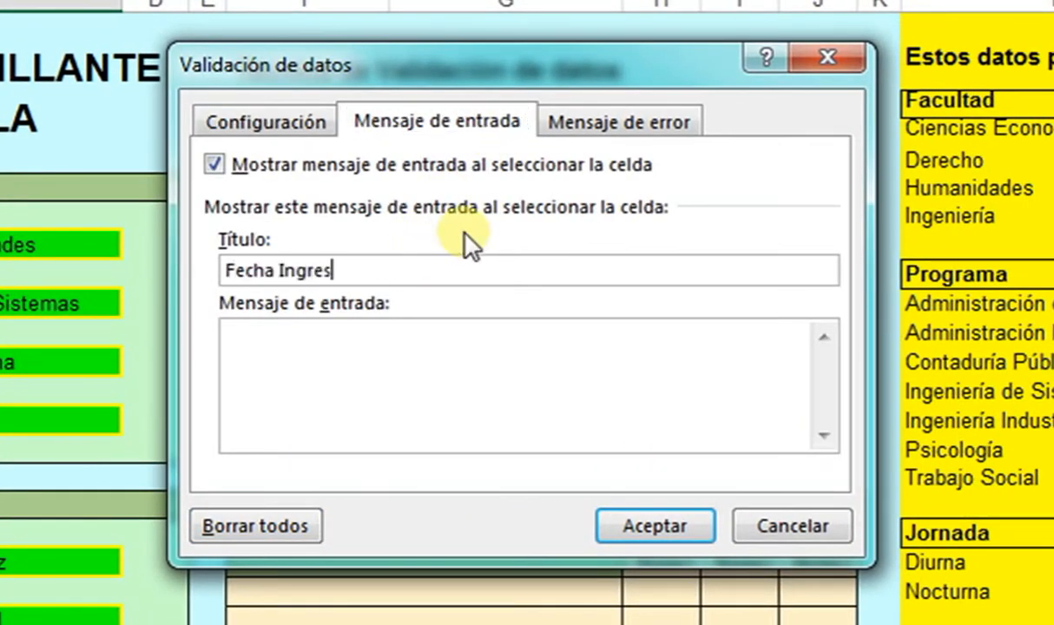
pyautogui.write('o')
pyautogui.press('Tab')
pyautogui.write('Digite una fecha')
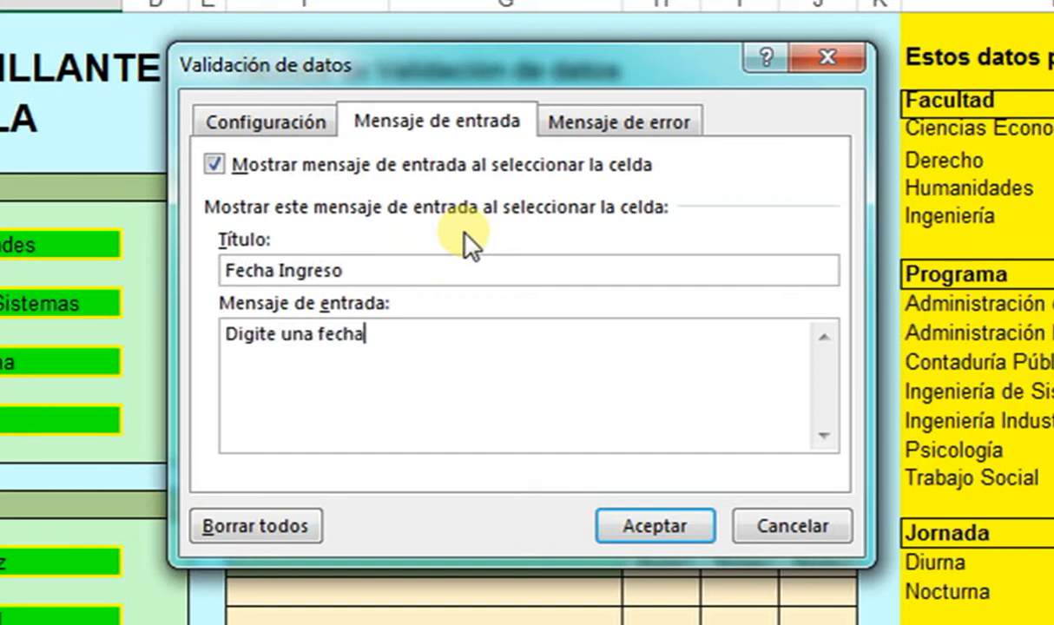
pyautogui.click(580, 130)
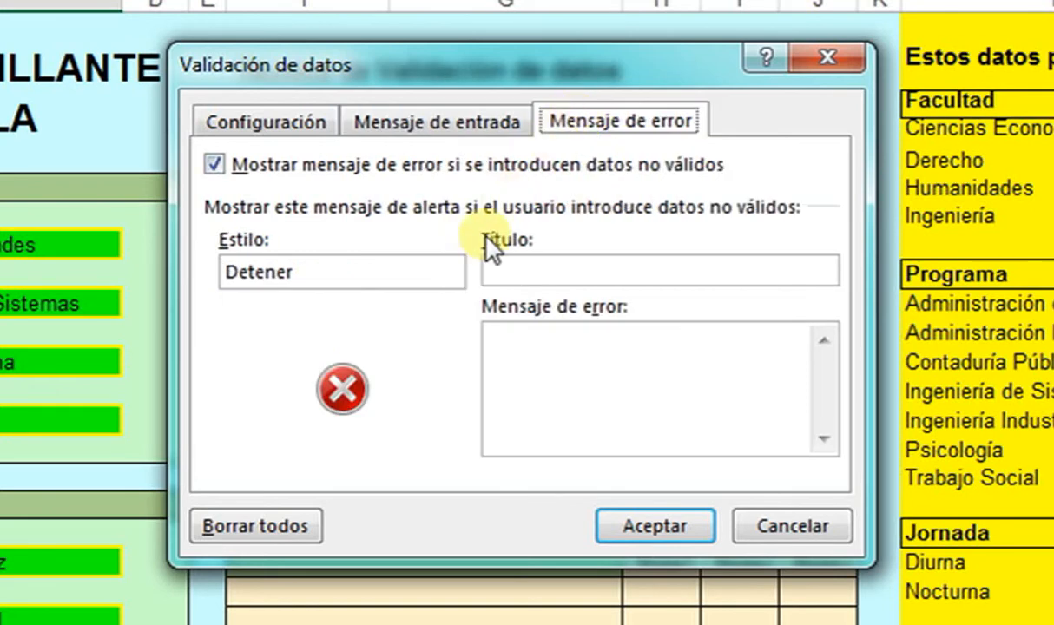
pyautogui.click(514, 268)
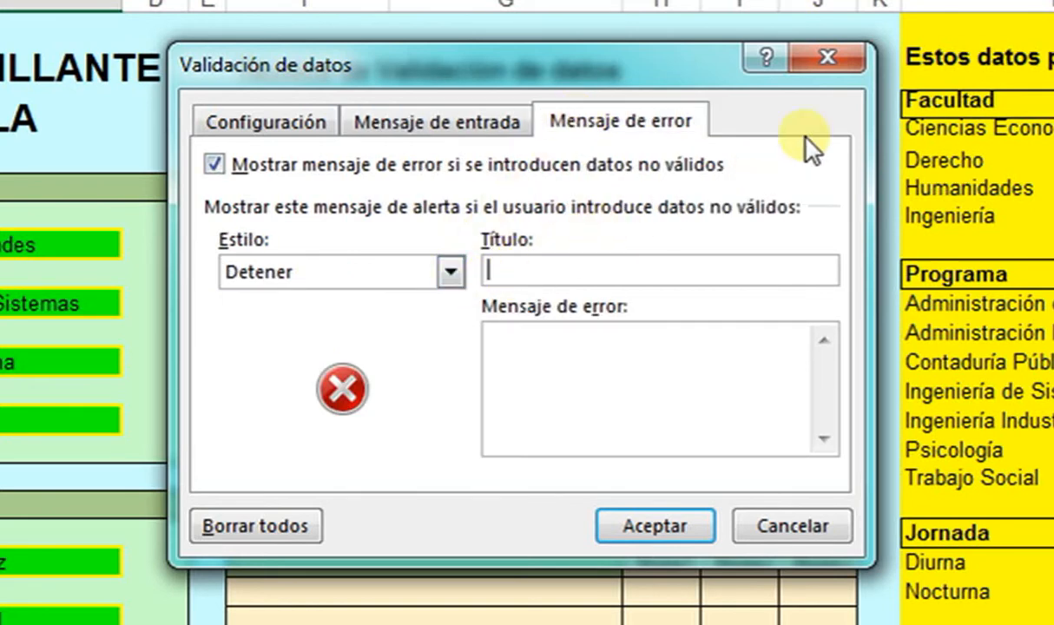
pyautogui.write('Fecha de Ingreso')
pyautogui.press('Tab')
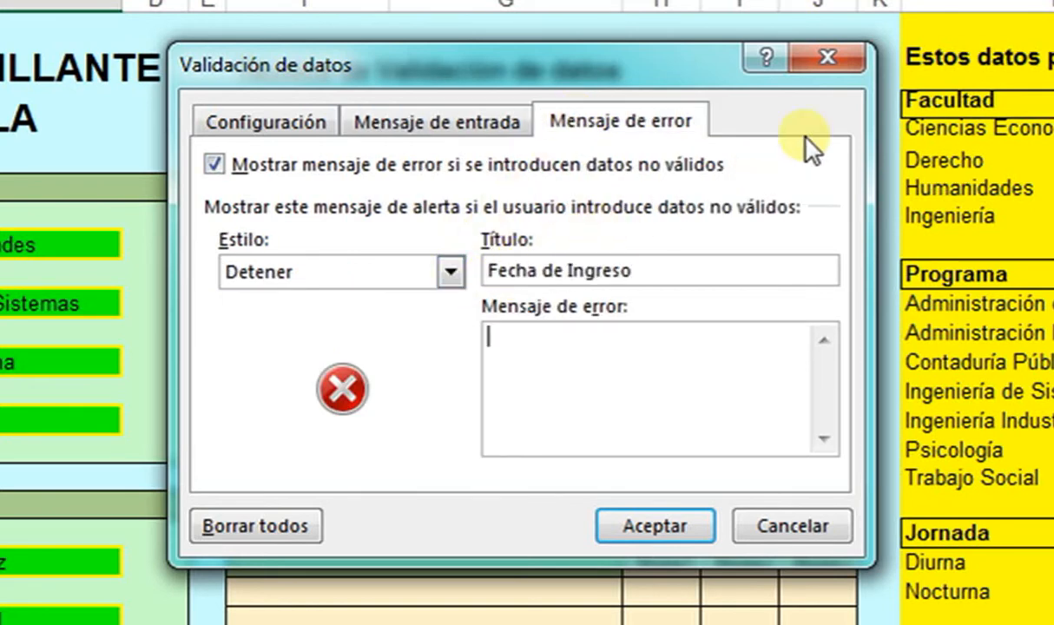
pyautogui.write('Error de fecha')
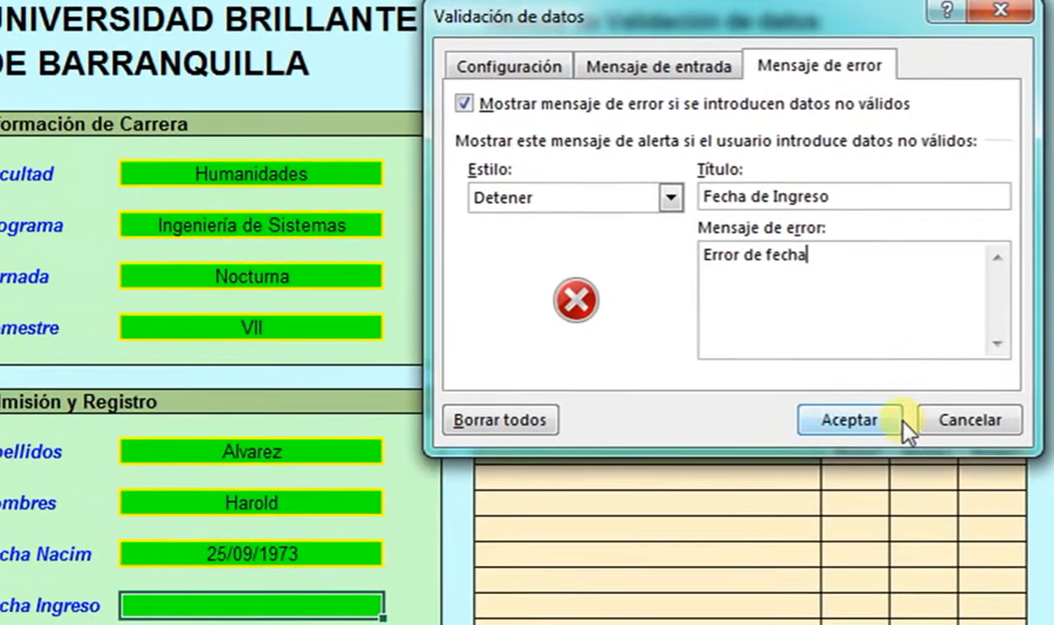
pyautogui.click(872, 426)
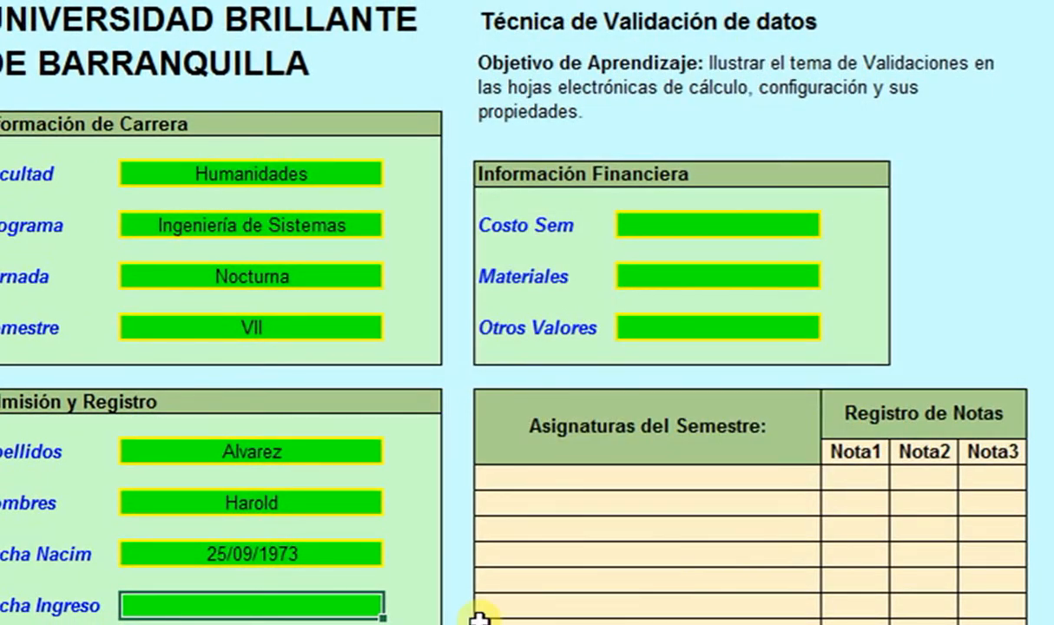
# - Try 26/08/1973 in Fecha Ingreso, cancel the date error, then enter 26/09/1973
pyautogui.write('26/')
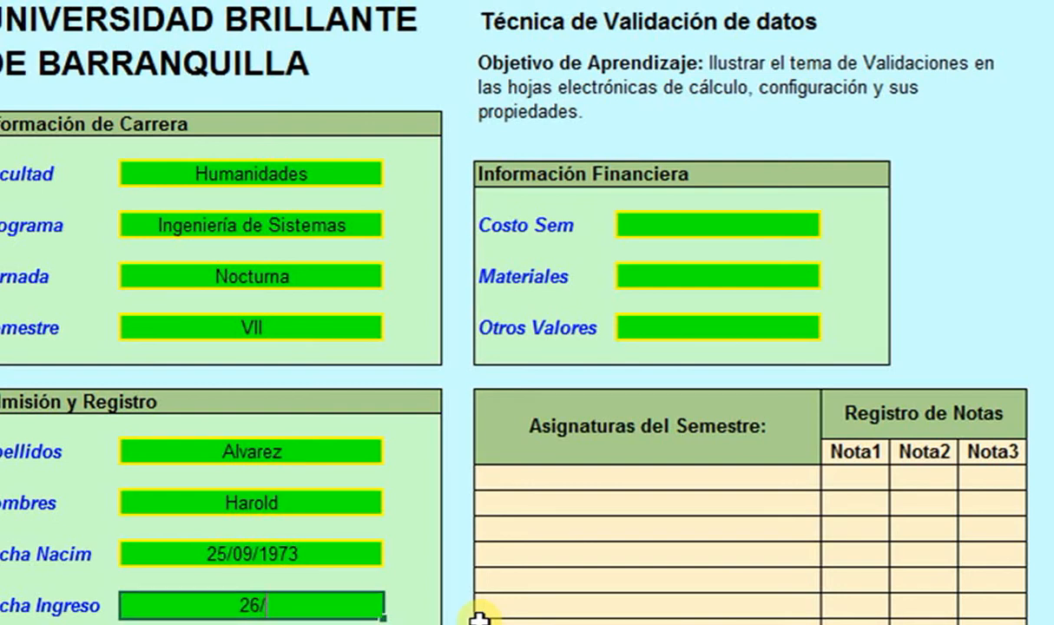
pyautogui.write('08/197')
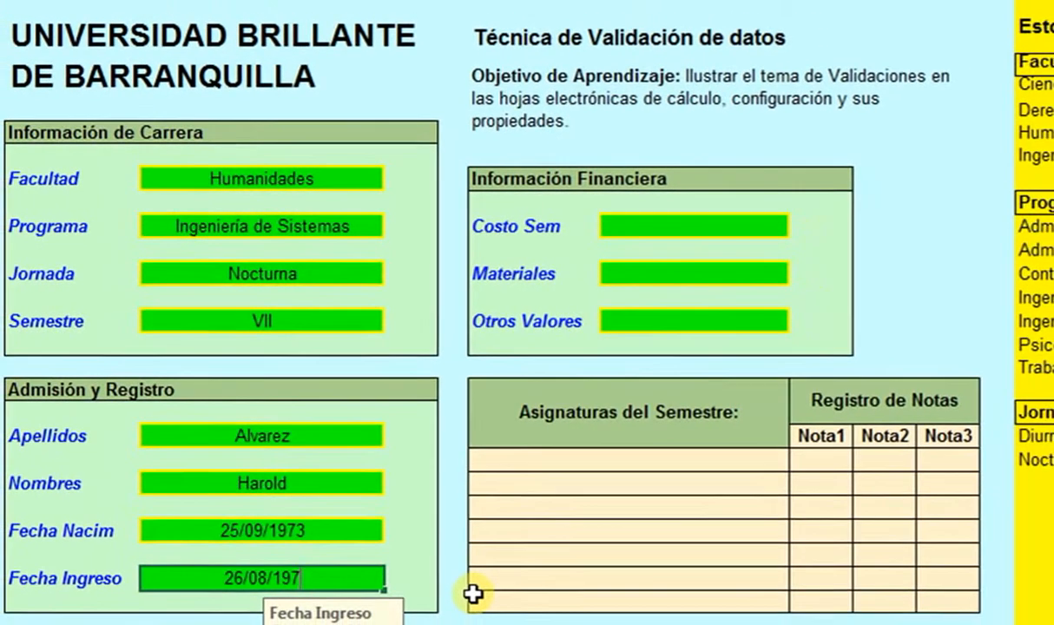
pyautogui.write('3')
pyautogui.press('Return')
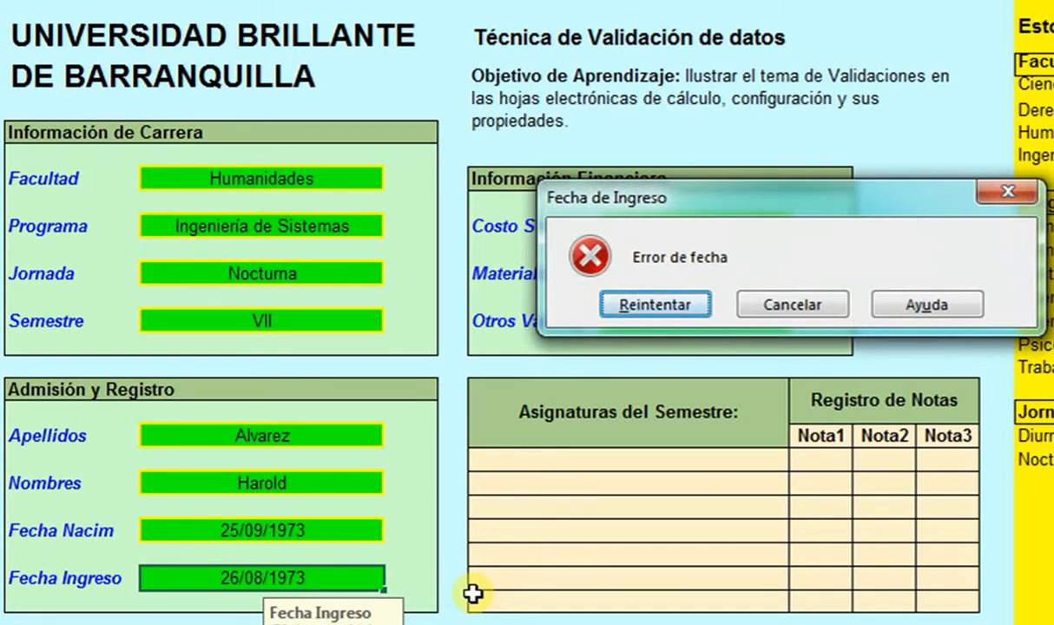
pyautogui.click(770, 308)
pyautogui.write('2')
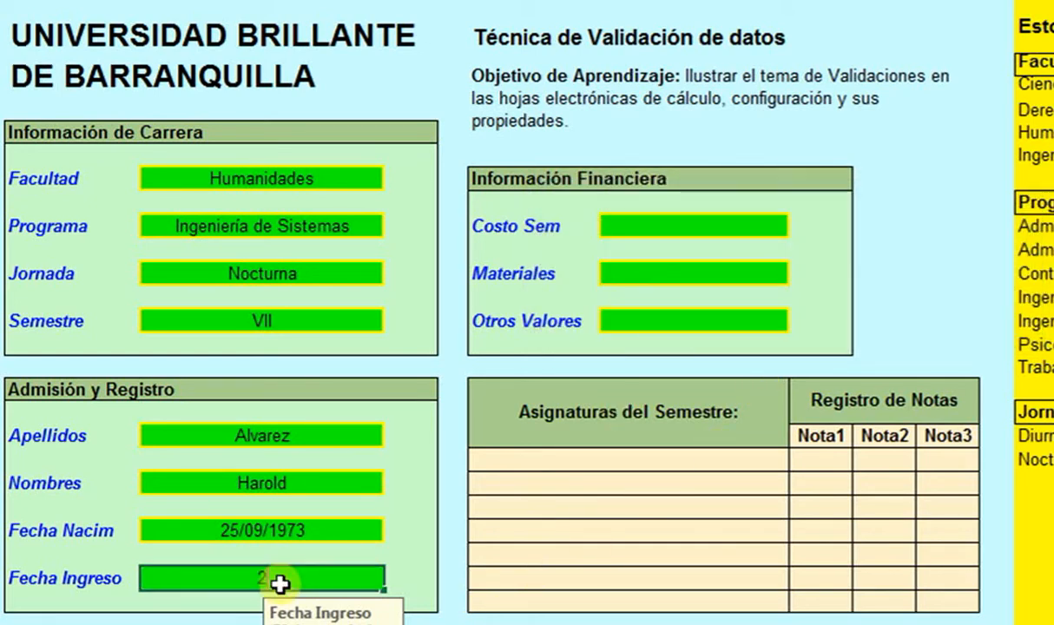
pyautogui.write('6/09')
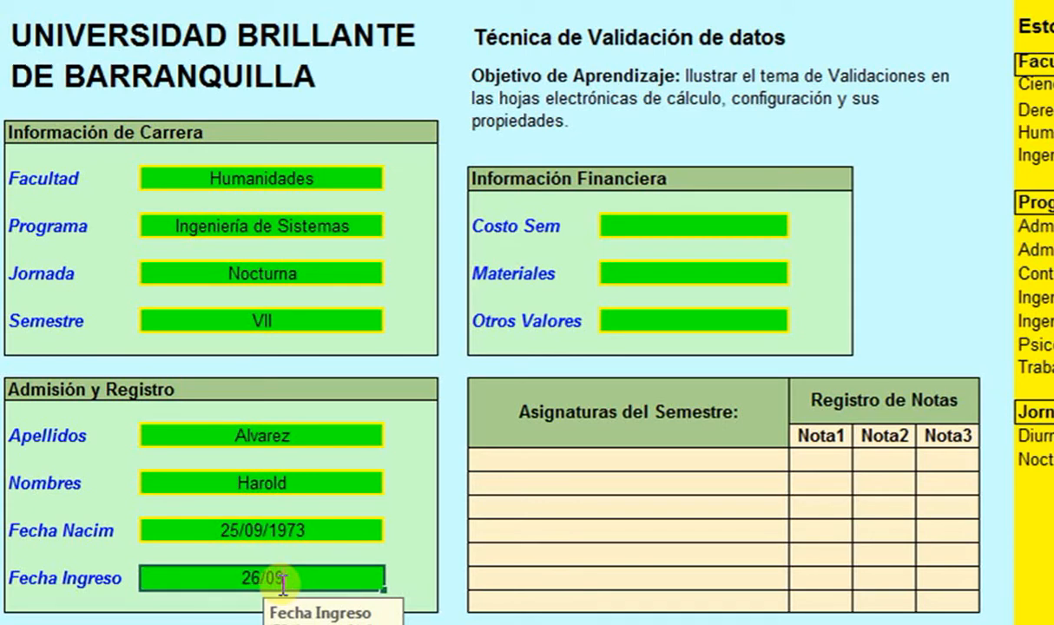
pyautogui.write('/197')
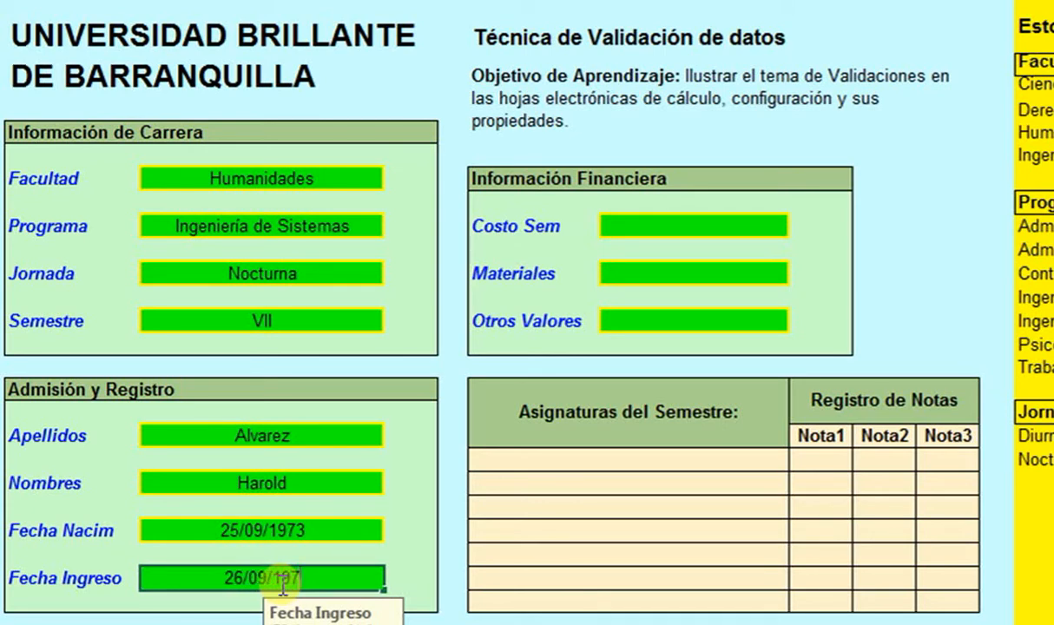
pyautogui.write('3')
pyautogui.press('Return')
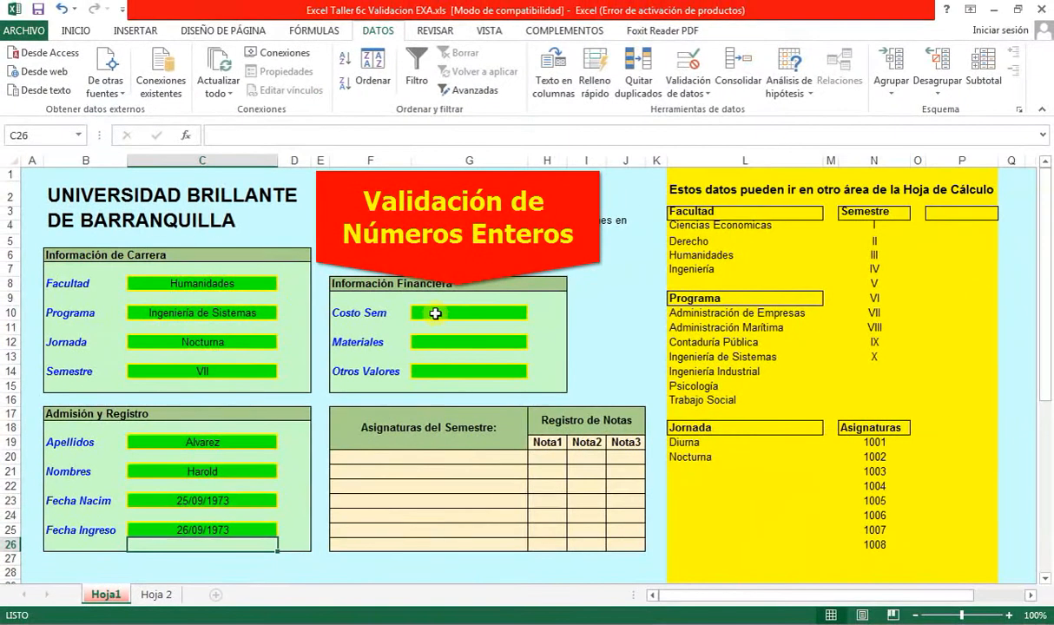
# - Restrict the Costo Sem cell to whole numbers greater than 1
pyautogui.click(435, 314)
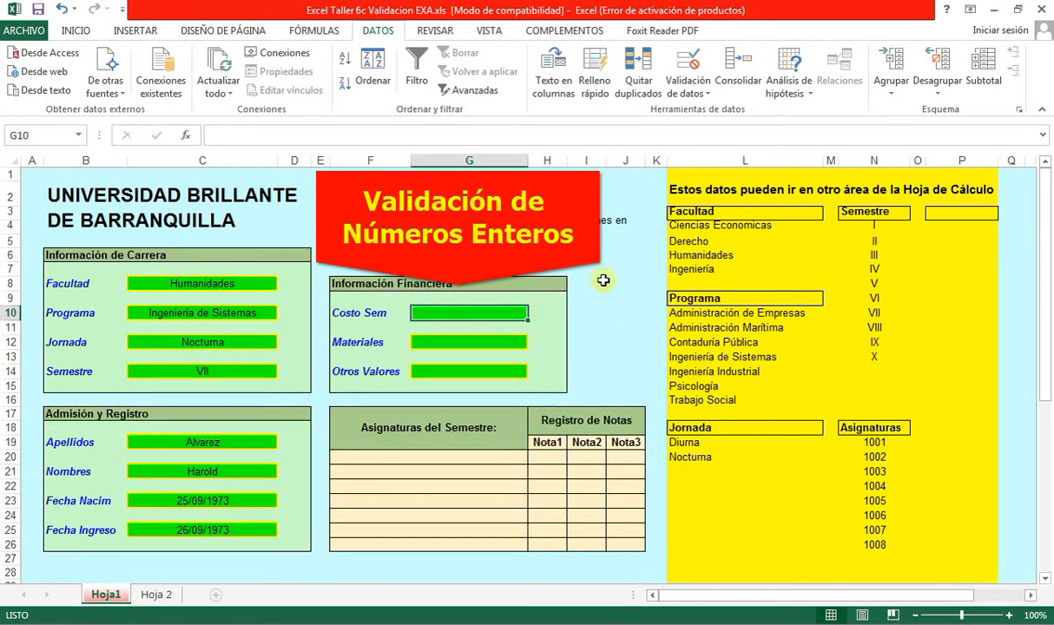
pyautogui.click(698, 93)
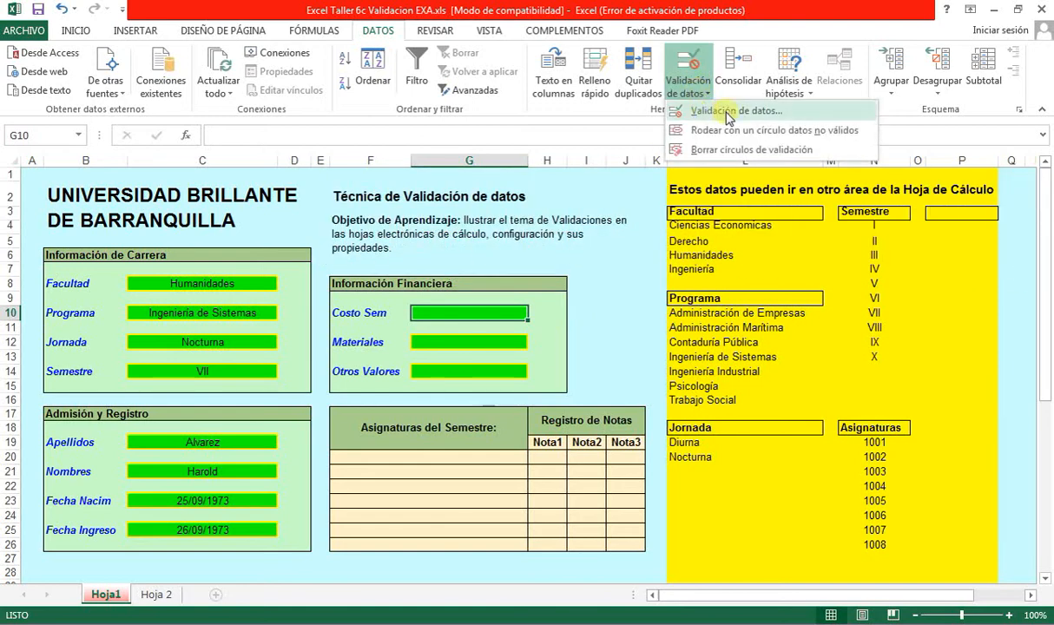
pyautogui.click(737, 111)
pyautogui.click(348, 221)
pyautogui.click(420, 276)
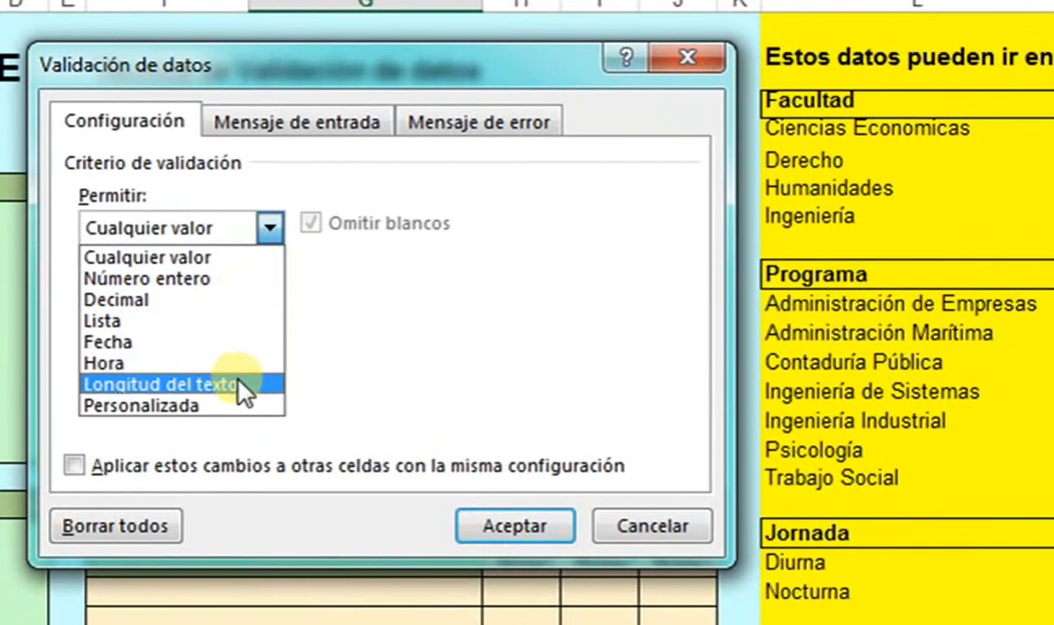
pyautogui.click(206, 277)
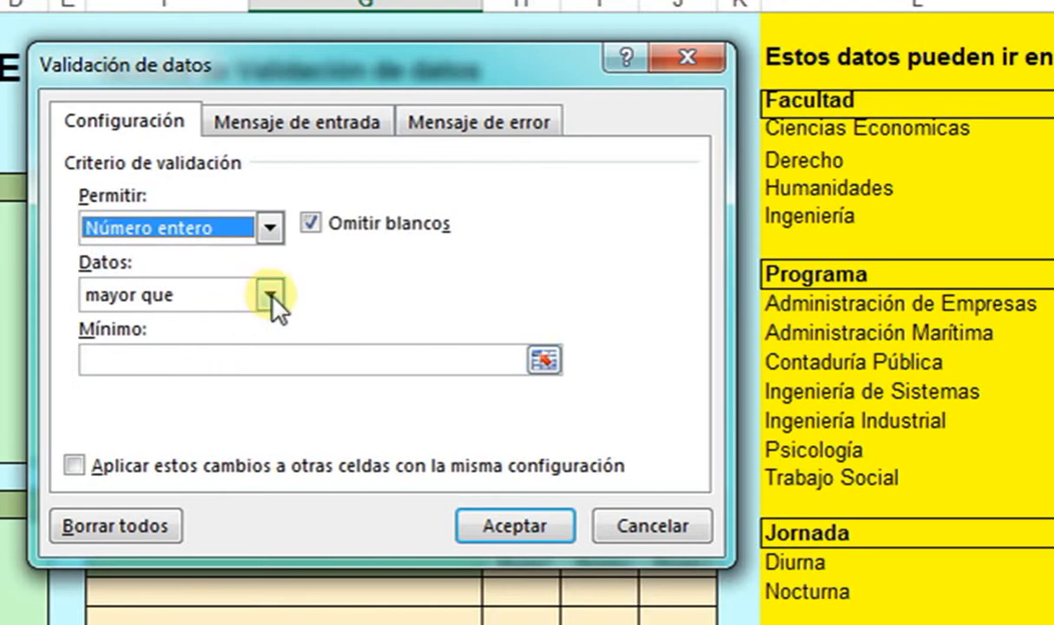
pyautogui.click(231, 359)
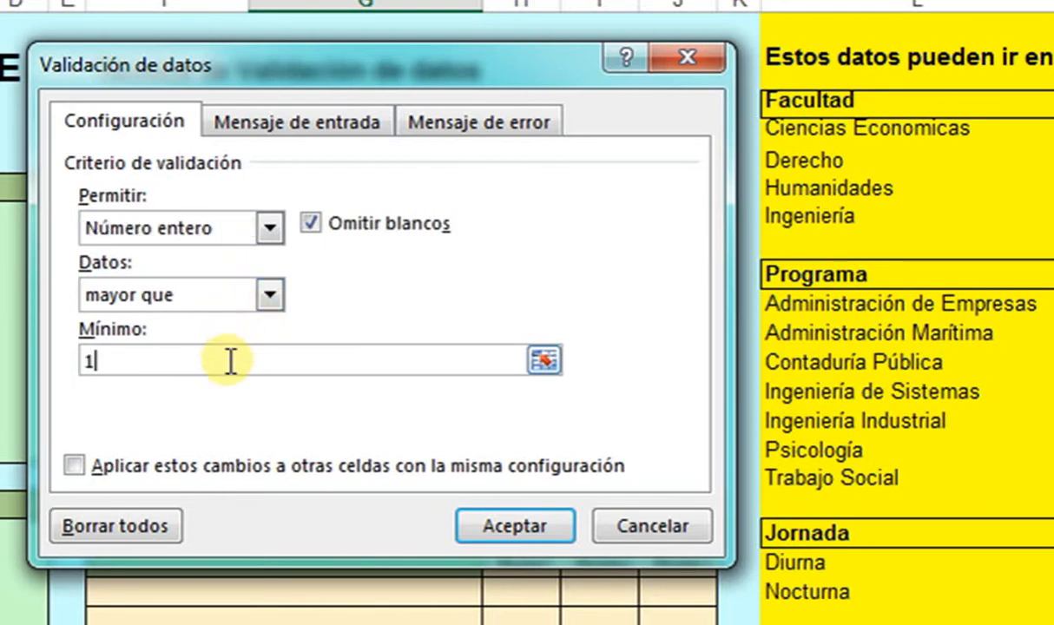
# - Add input message titled 'Costo Sem' reading 'Digite un valor de semes'
pyautogui.click(291, 121)
pyautogui.click(308, 267)
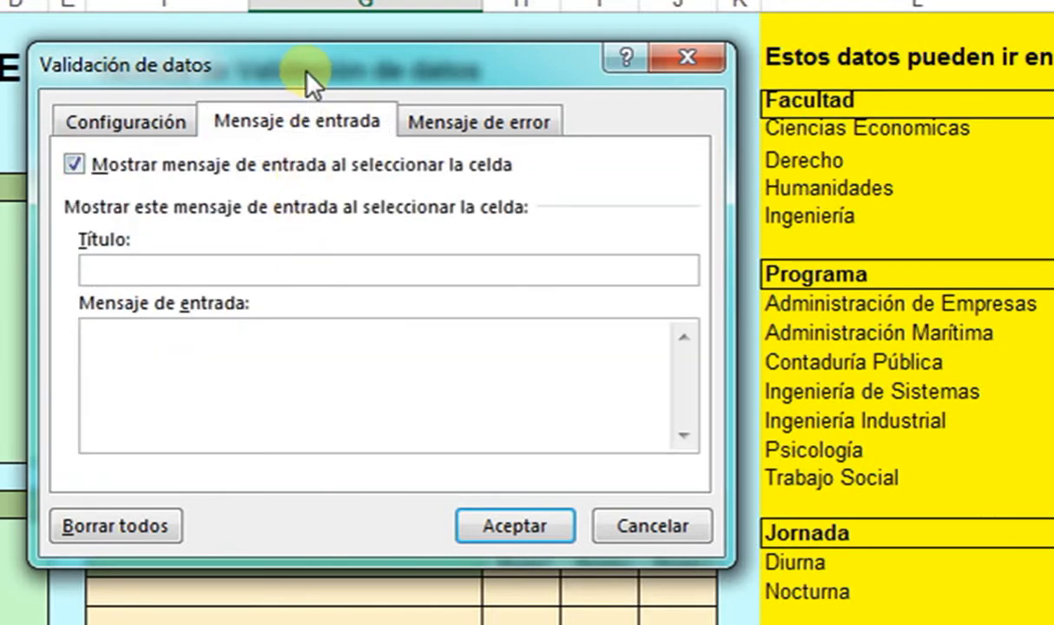
pyautogui.moveTo(306, 73); pyautogui.dragTo(506, 83)
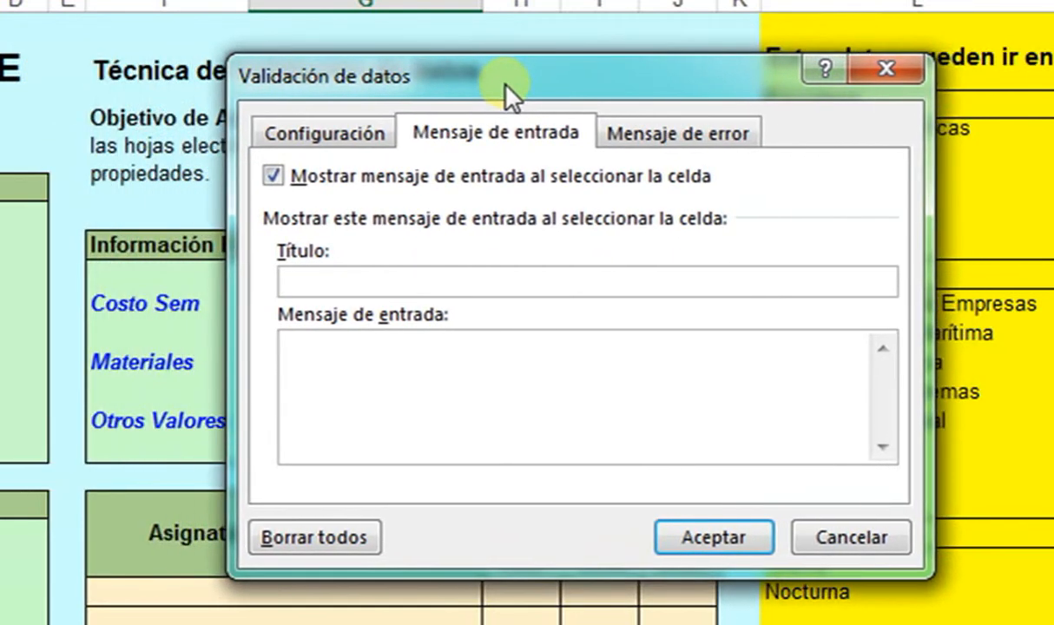
pyautogui.write('Cotso')
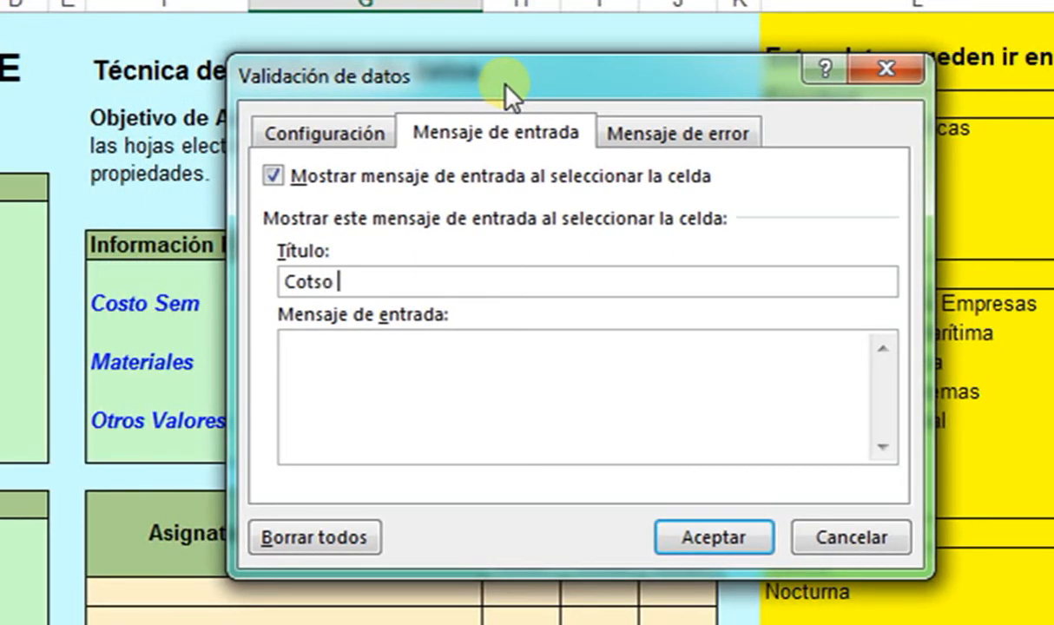
pyautogui.press('BackSpace')
pyautogui.press('BackSpace')
pyautogui.write('sto Semestre')
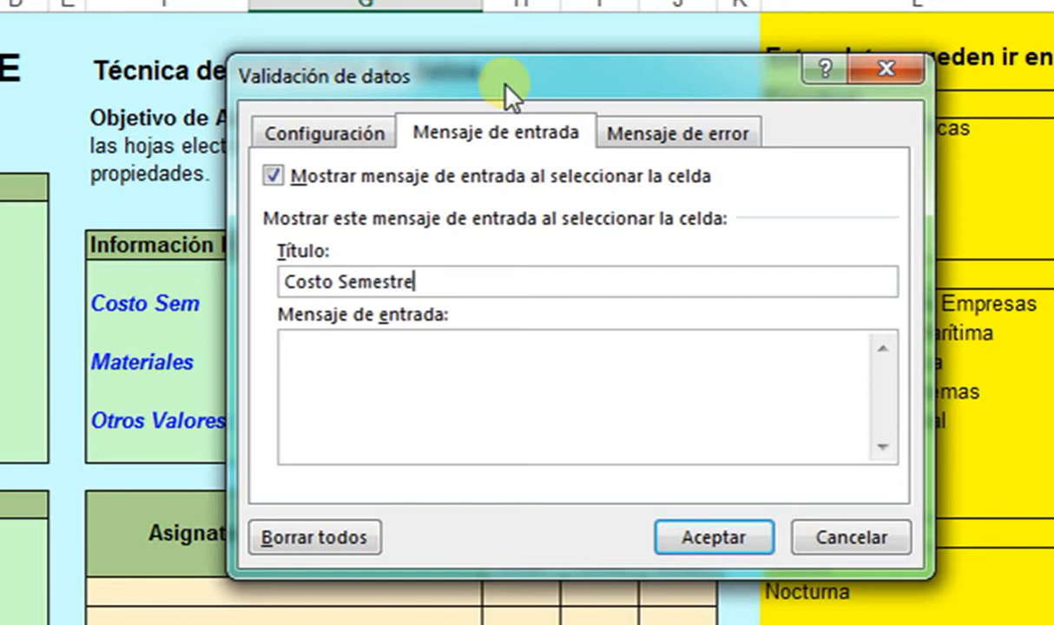
pyautogui.press('Tab')
pyautogui.write('Digite un ')
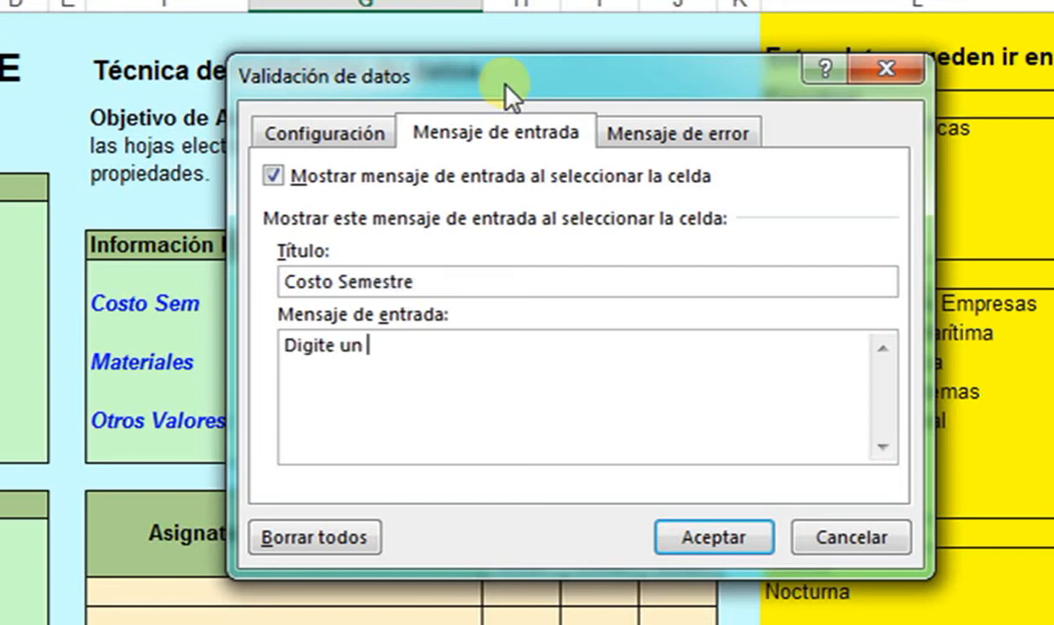
pyautogui.write('valor de semes')
# - Add error alert 'Costo de semest' with message 'Error de información' and apply the rule
pyautogui.click(653, 132)
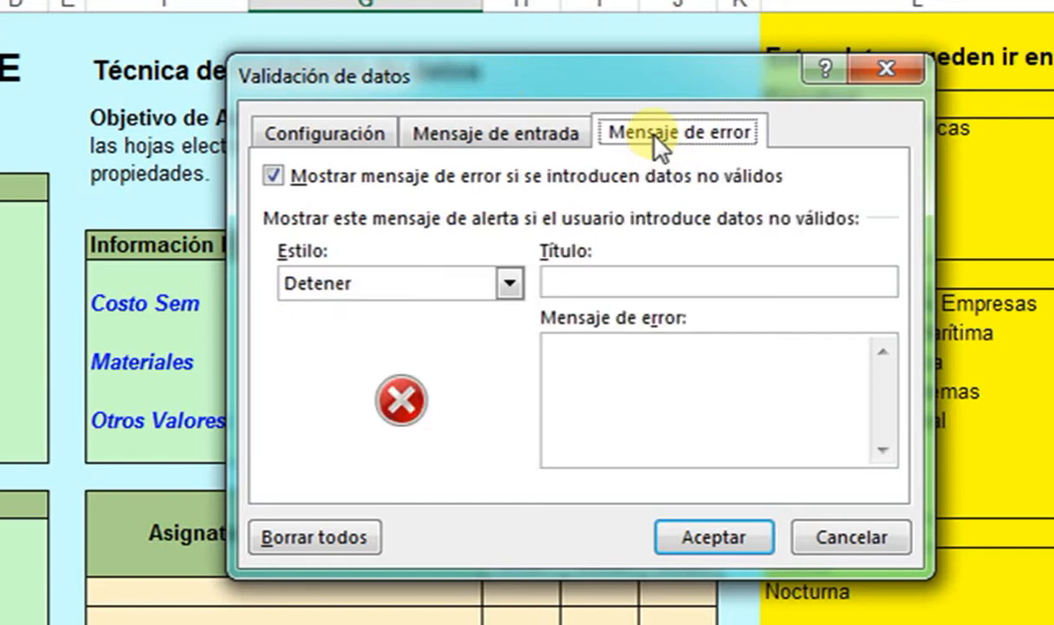
pyautogui.click(617, 276)
pyautogui.write('Costo de semestre')
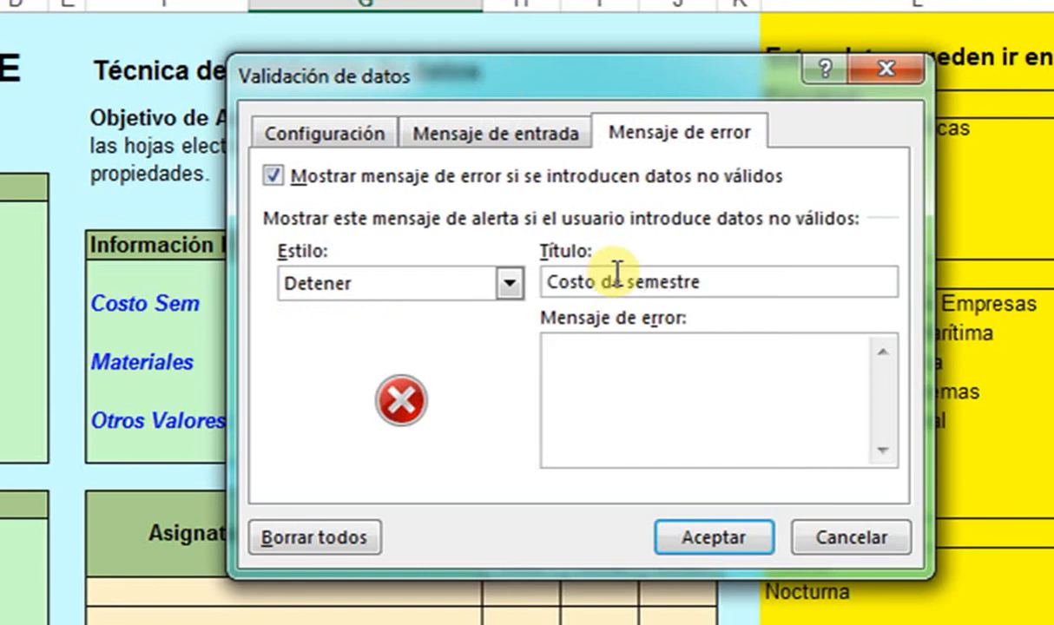
pyautogui.press('Tab')
pyautogui.write('Error de ')
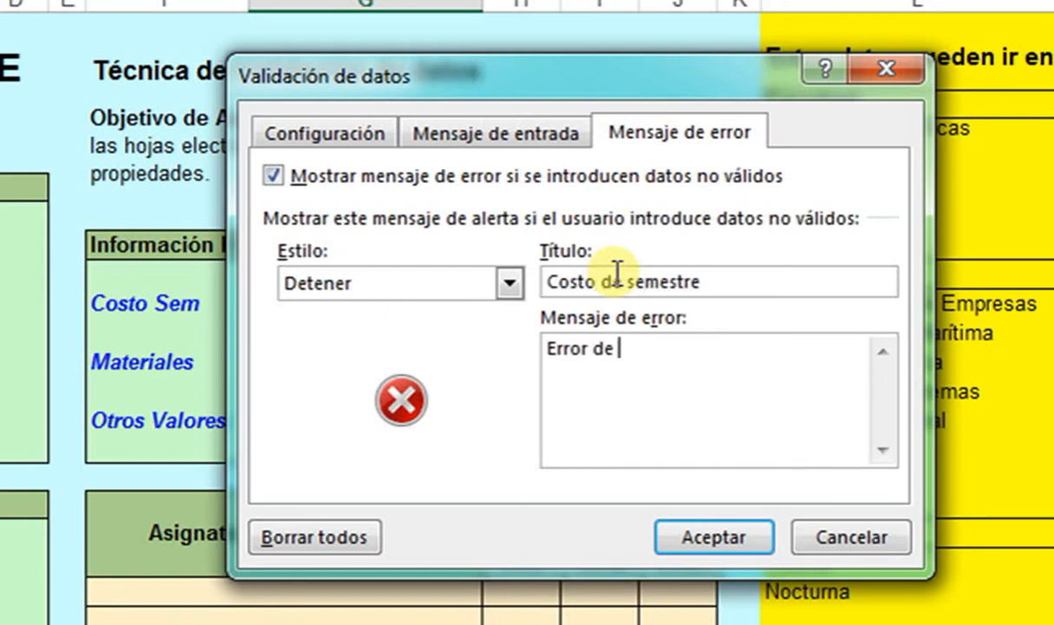
pyautogui.write('información')
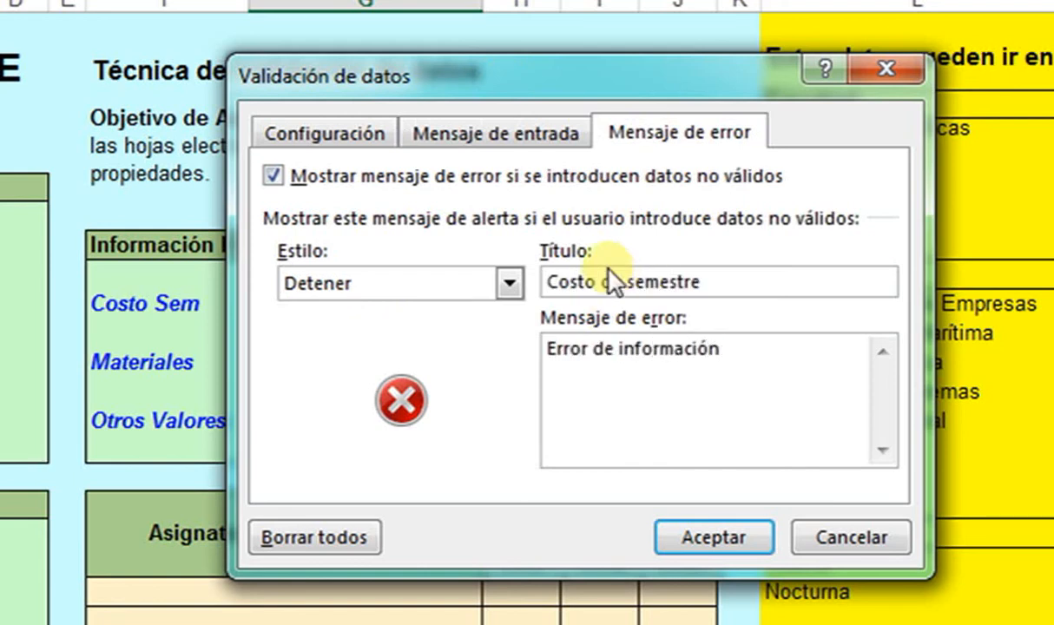
pyautogui.click(710, 538)
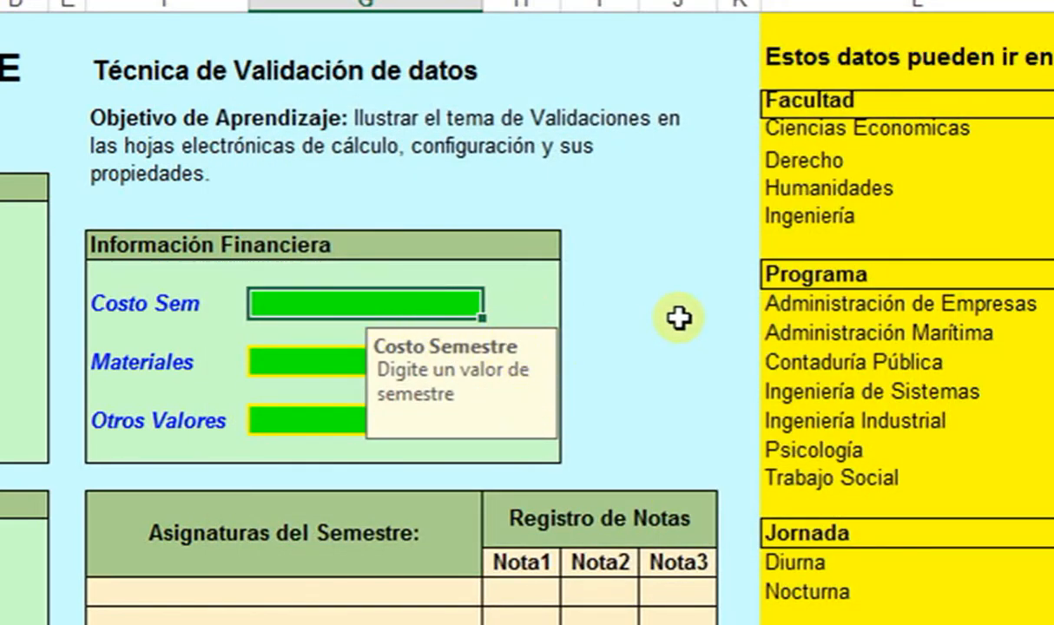
# - Enter 1.500.000 in Costo Sem, confirm -200000 is rejected, and cancel it
pyautogui.write('1.500.00')
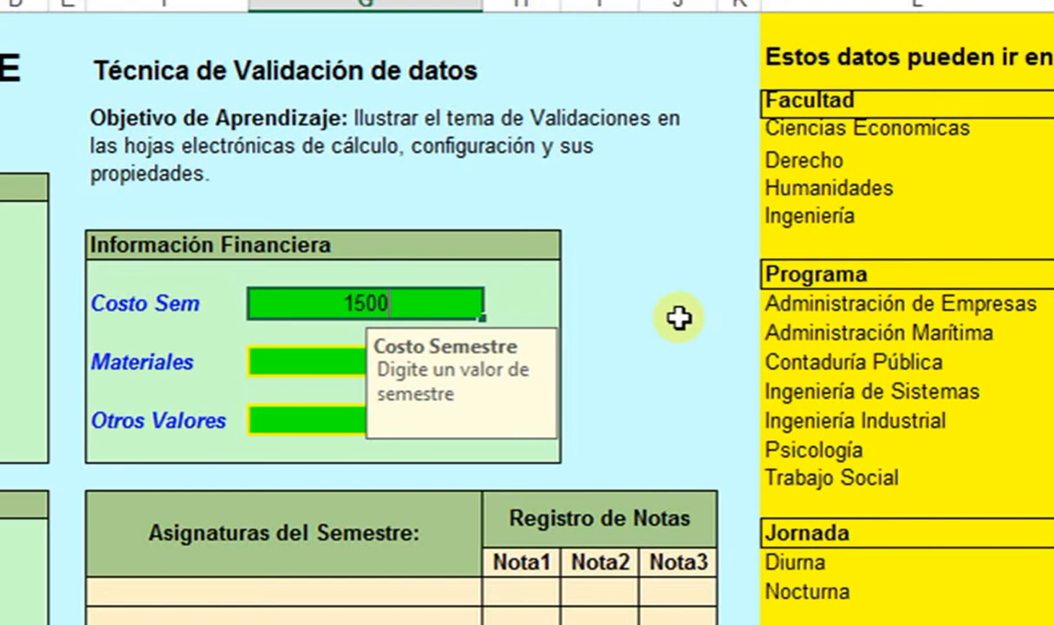
pyautogui.write('000')
pyautogui.press('Return')
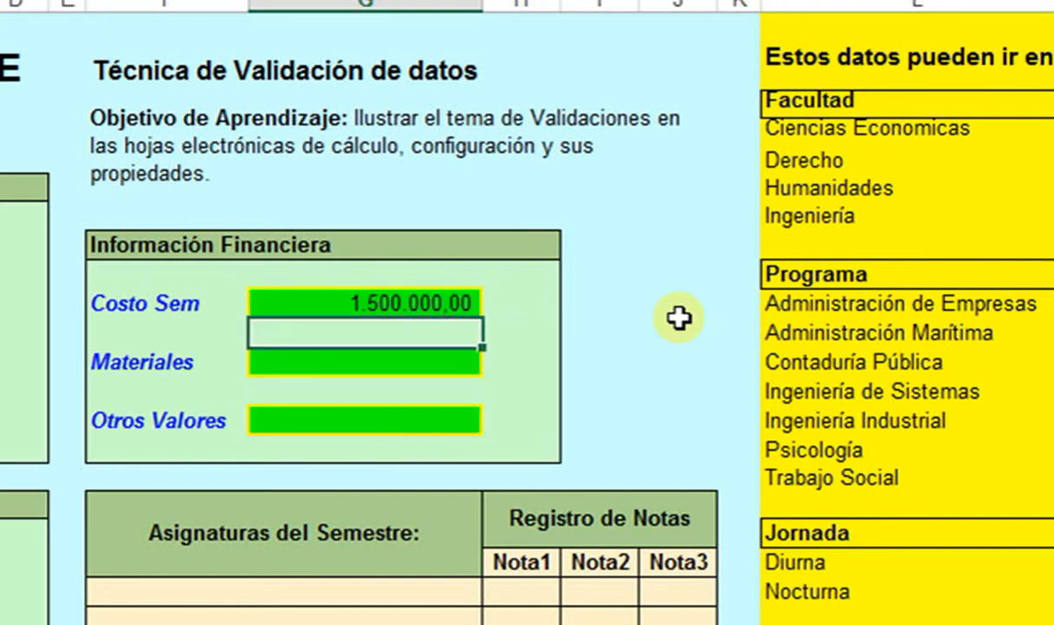
pyautogui.press('Up')
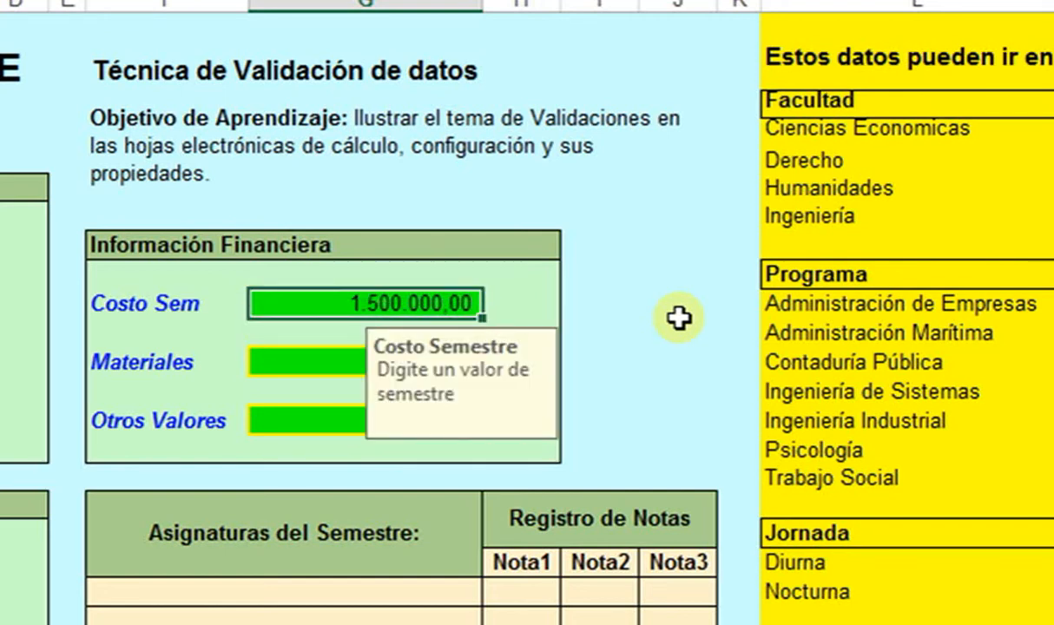
pyautogui.write('-20000')
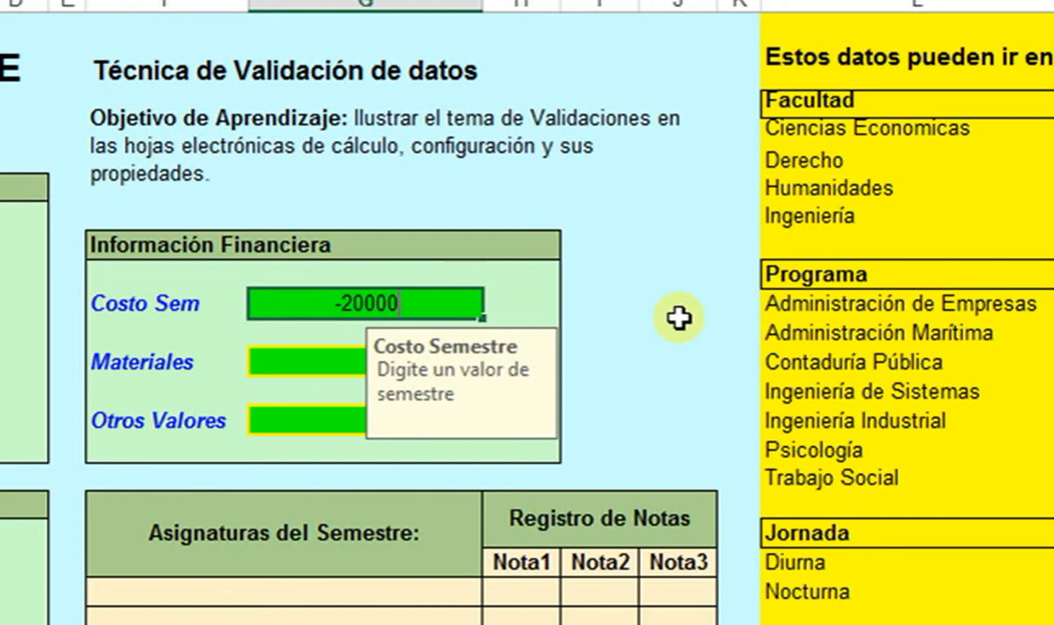
pyautogui.write('0')
pyautogui.press('Return')
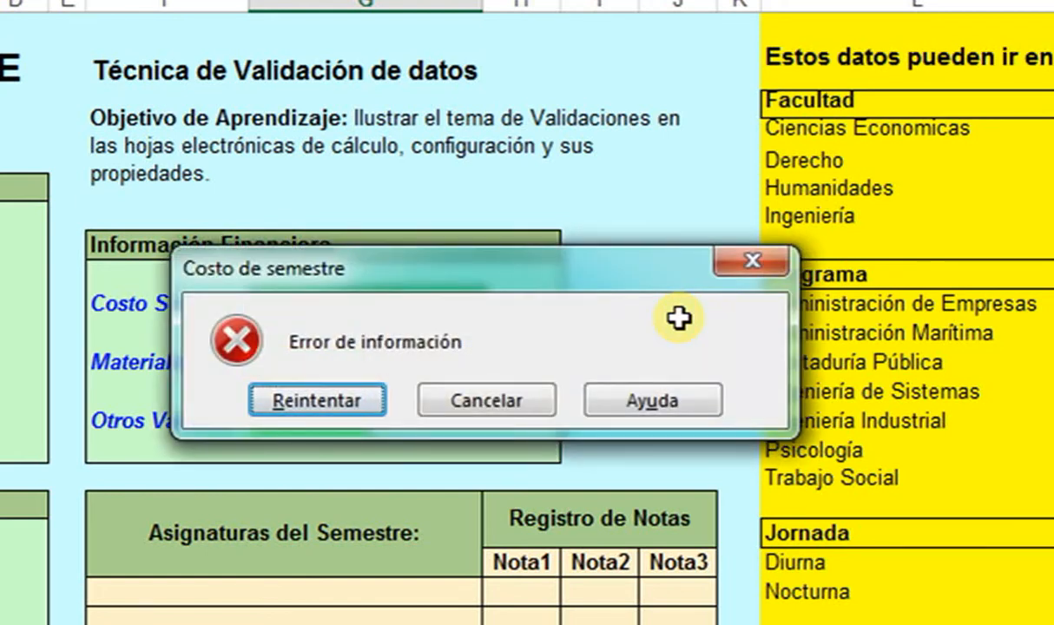
pyautogui.click(533, 405)
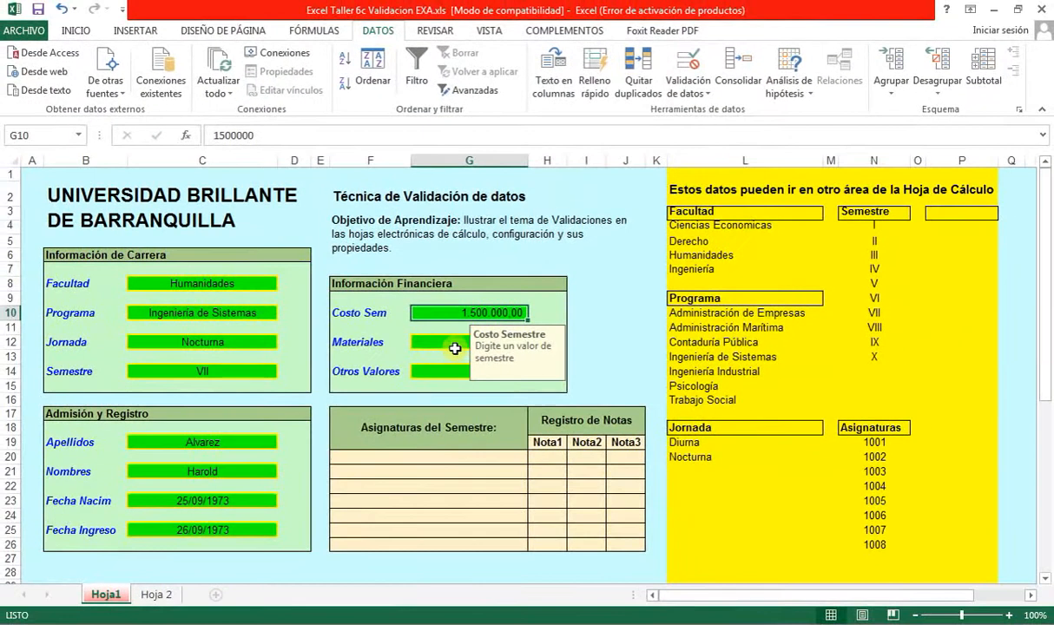
pyautogui.click(401, 346)
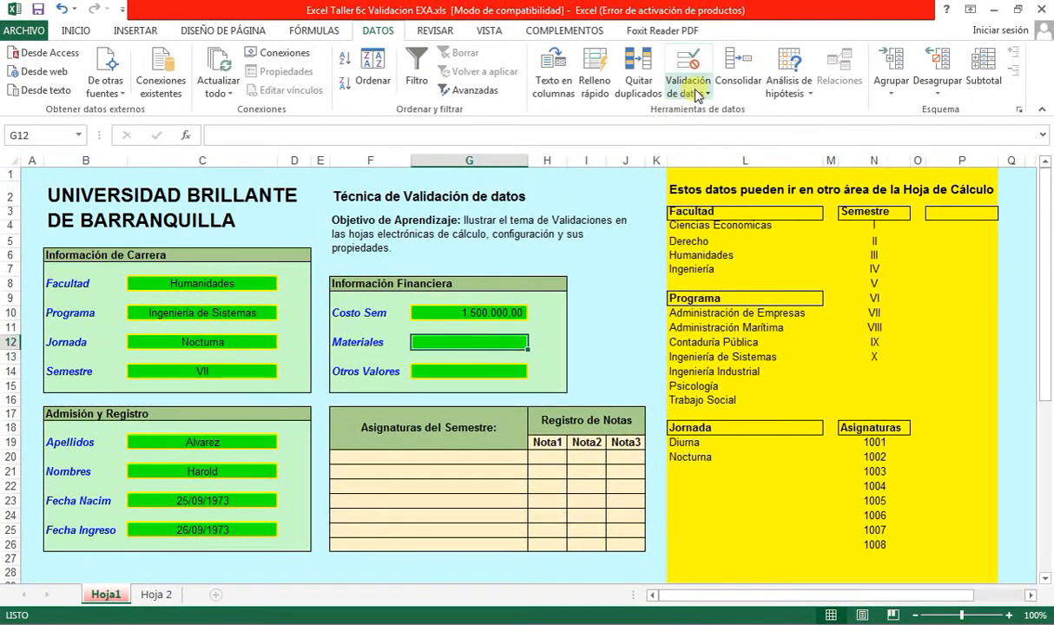
# - Copy the Costo Sem cell and its validation into Materiales
pyautogui.click(516, 314)
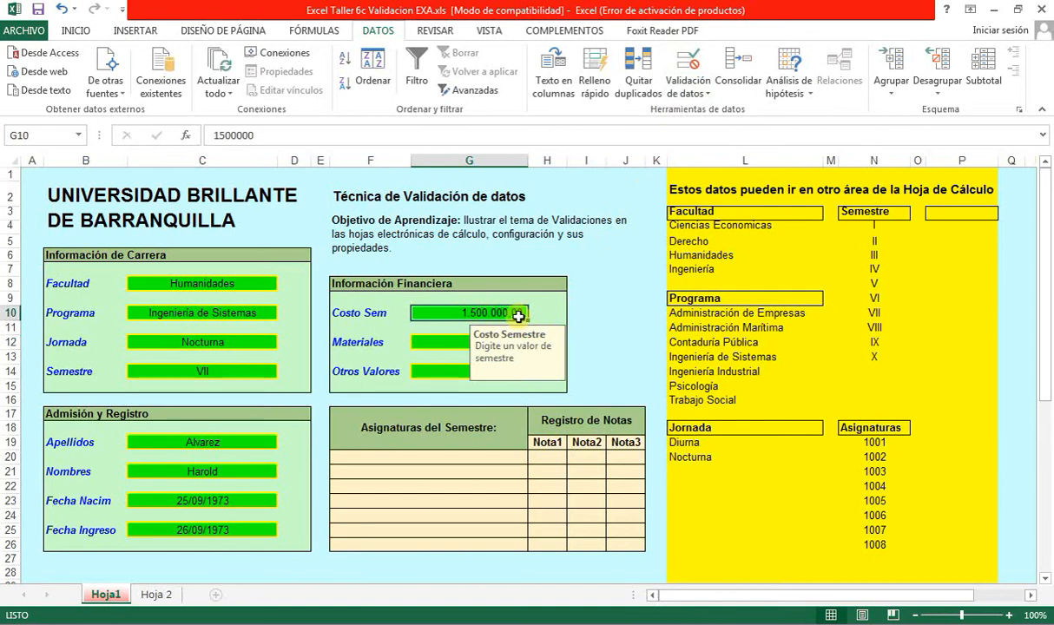
pyautogui.hotkey('ctrl', 'c')
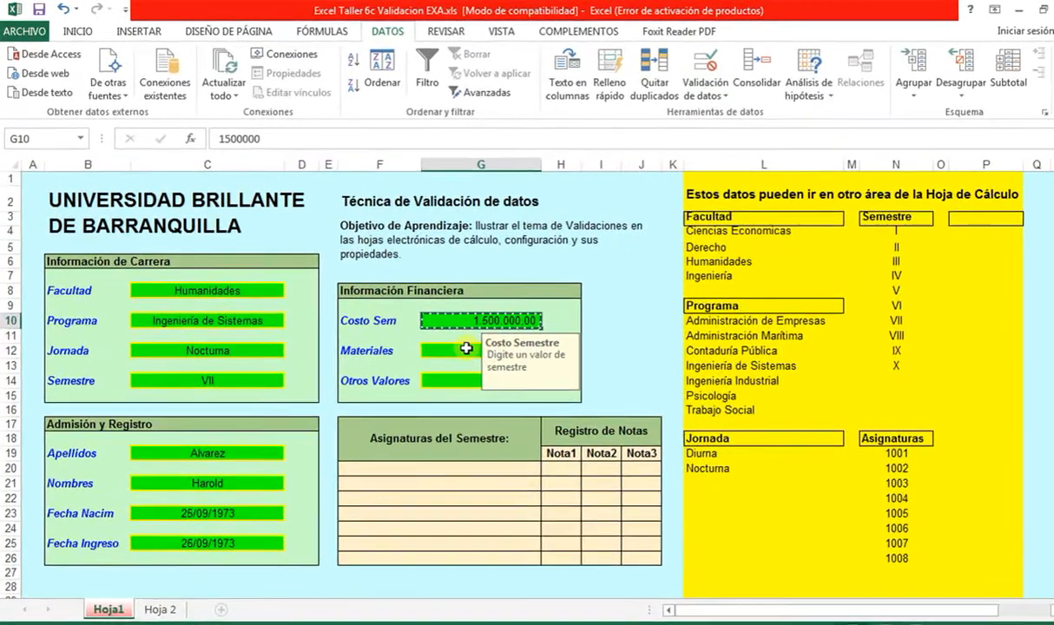
pyautogui.click(453, 343)
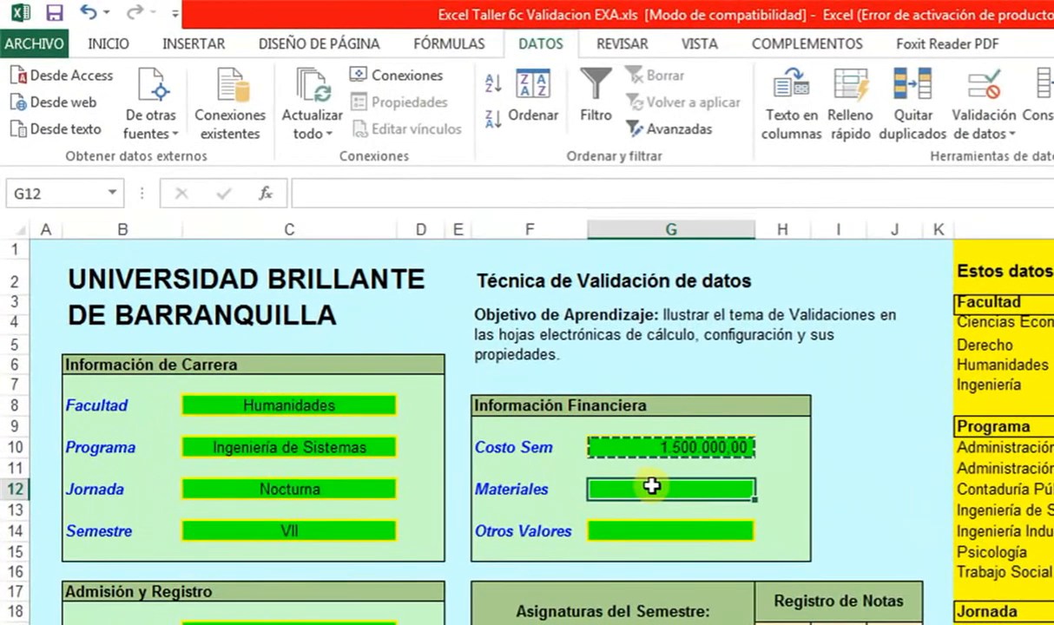
pyautogui.hotkey('ctrl', 'v')
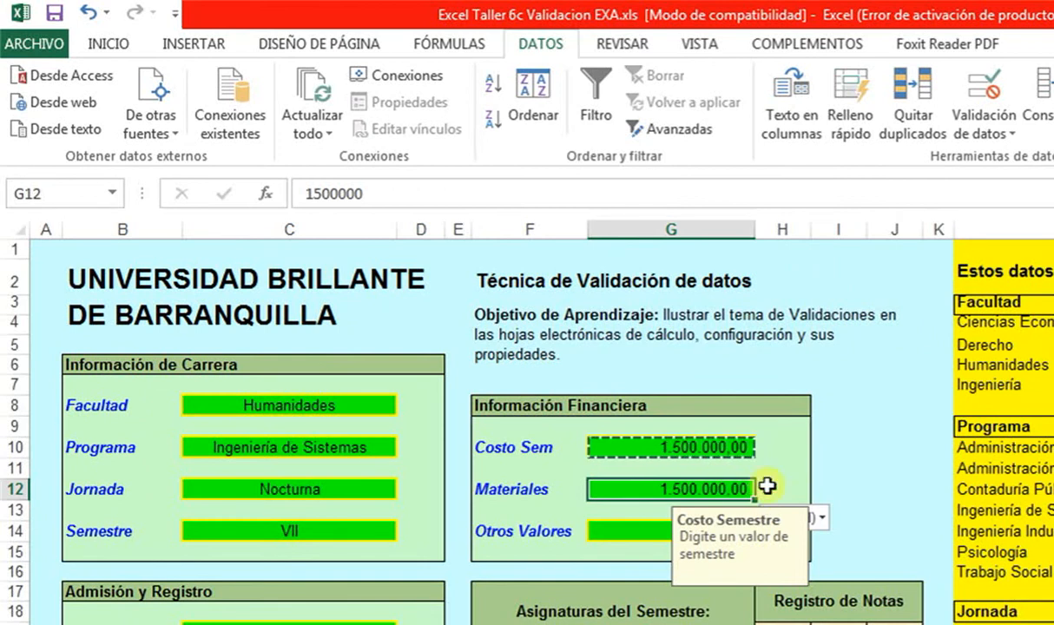
# - Test a negative value in Materiales, cancel the error, then enter 200000
pyautogui.write('-')
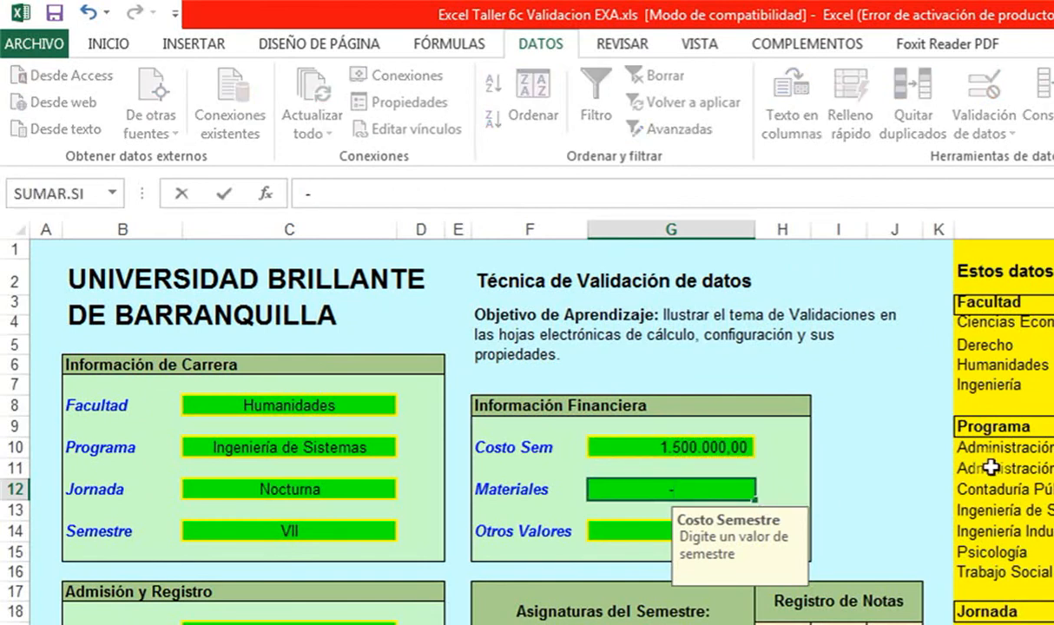
pyautogui.write('200')
pyautogui.press('BackSpace')
pyautogui.press('BackSpace')
pyautogui.press('Return')
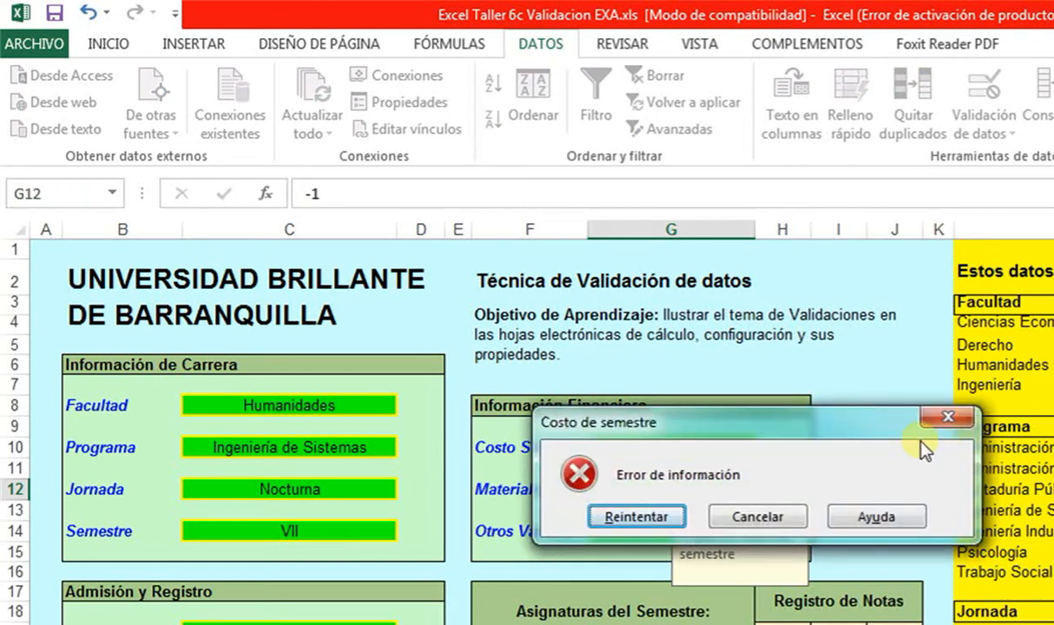
pyautogui.click(750, 484)
pyautogui.click(831, 445)
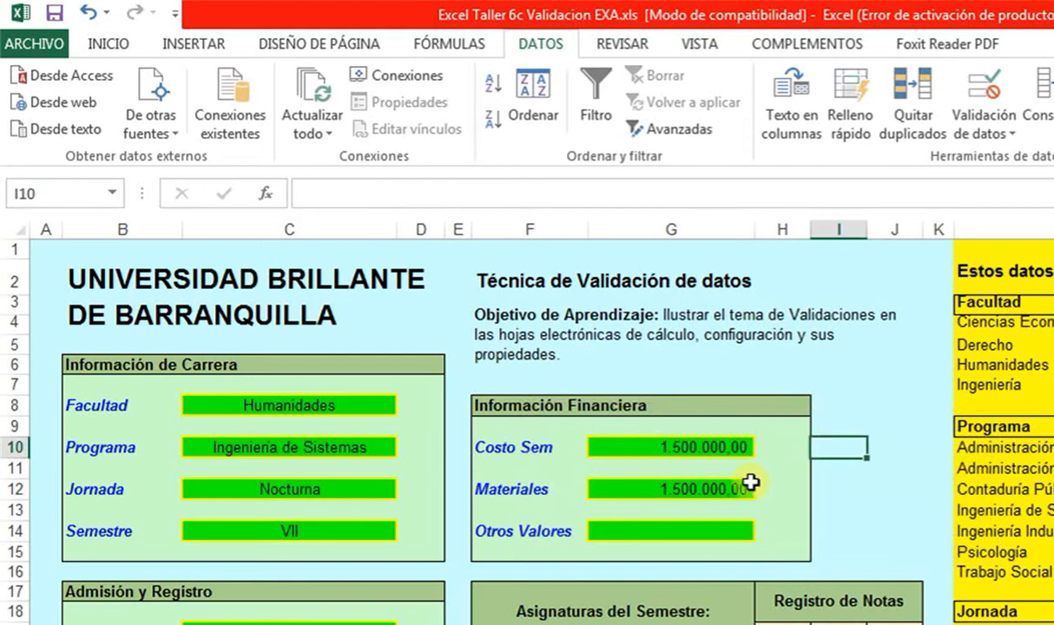
pyautogui.click(751, 484)
pyautogui.write('200000')
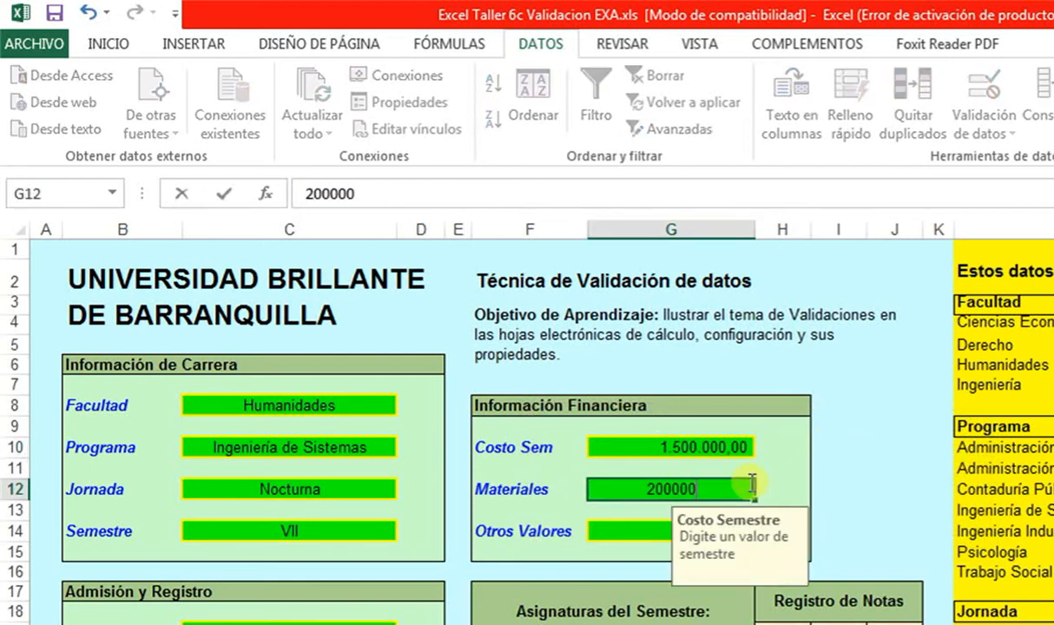
pyautogui.press('Return')
pyautogui.click(886, 492)
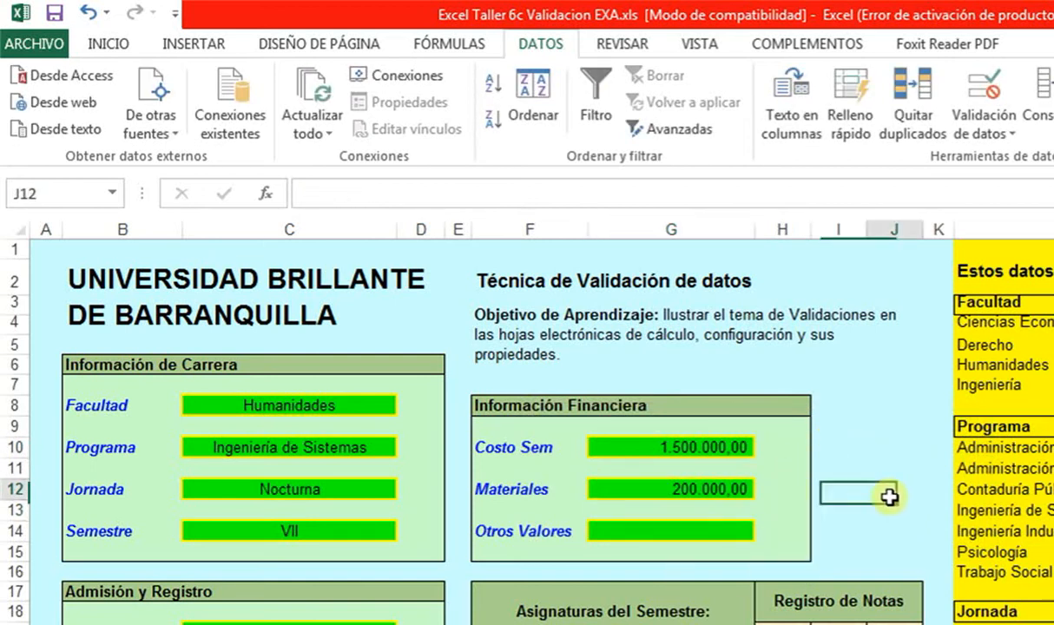
pyautogui.click(720, 491)
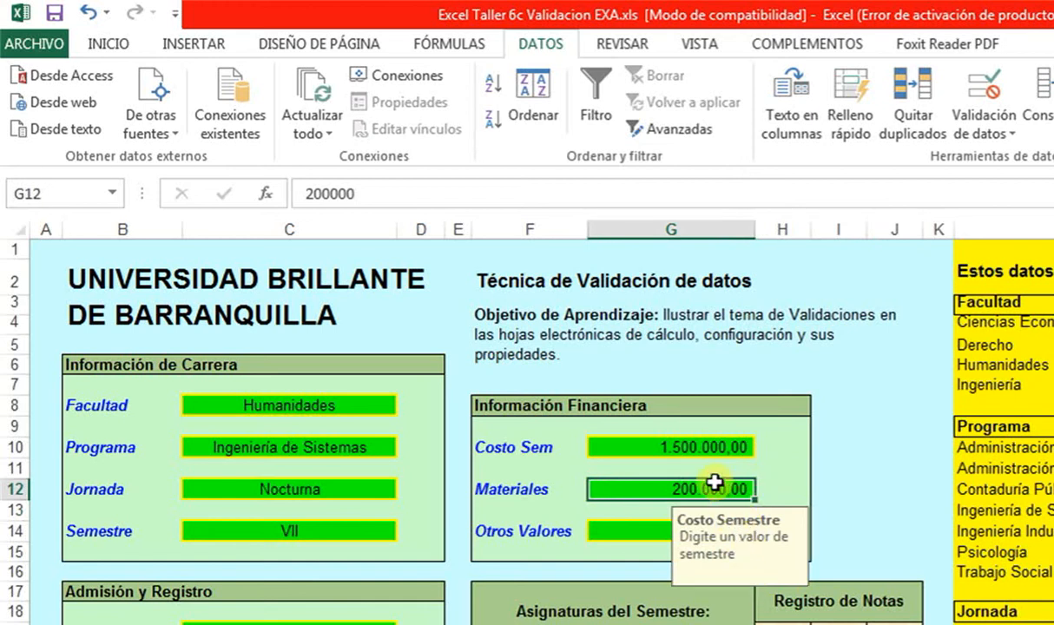
# - Copy the Materiales amount into Otros Valores and clear the copy marquee
pyautogui.click(633, 537)
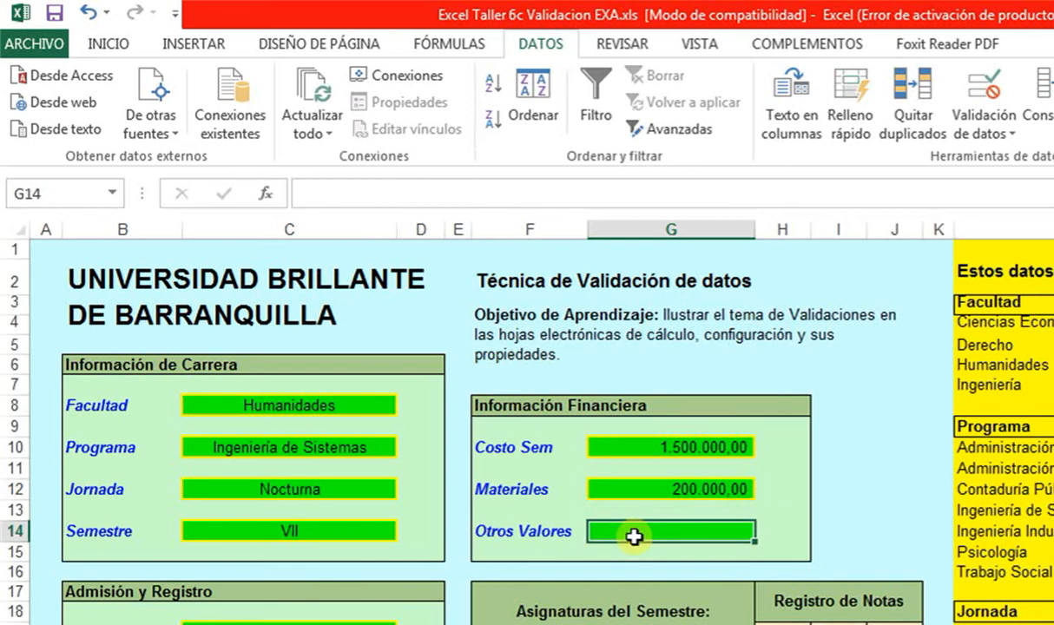
pyautogui.click(712, 492)
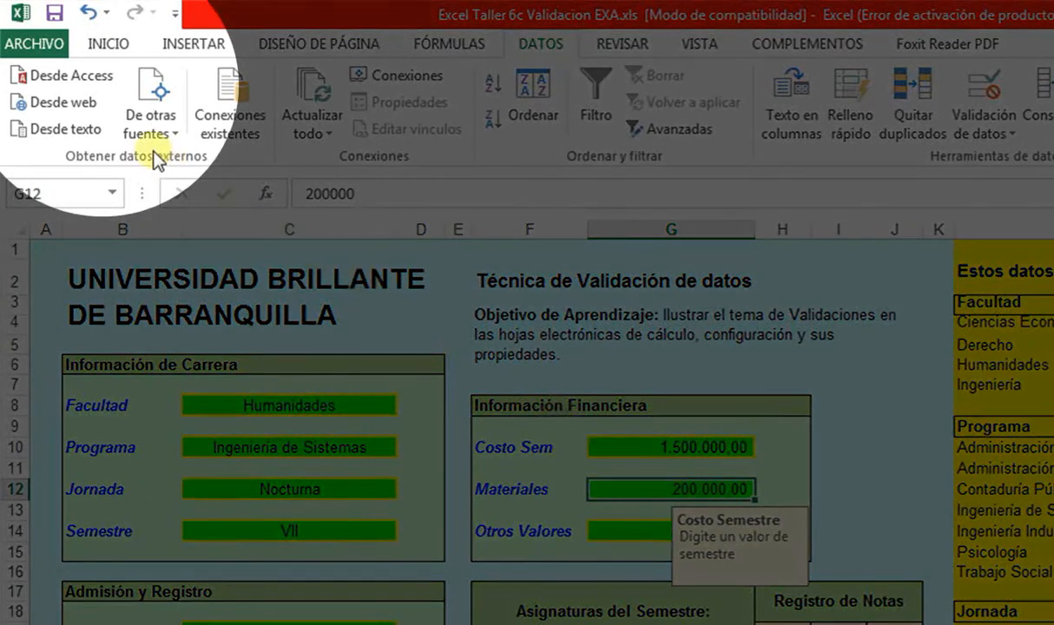
pyautogui.click(104, 37)
pyautogui.click(66, 101)
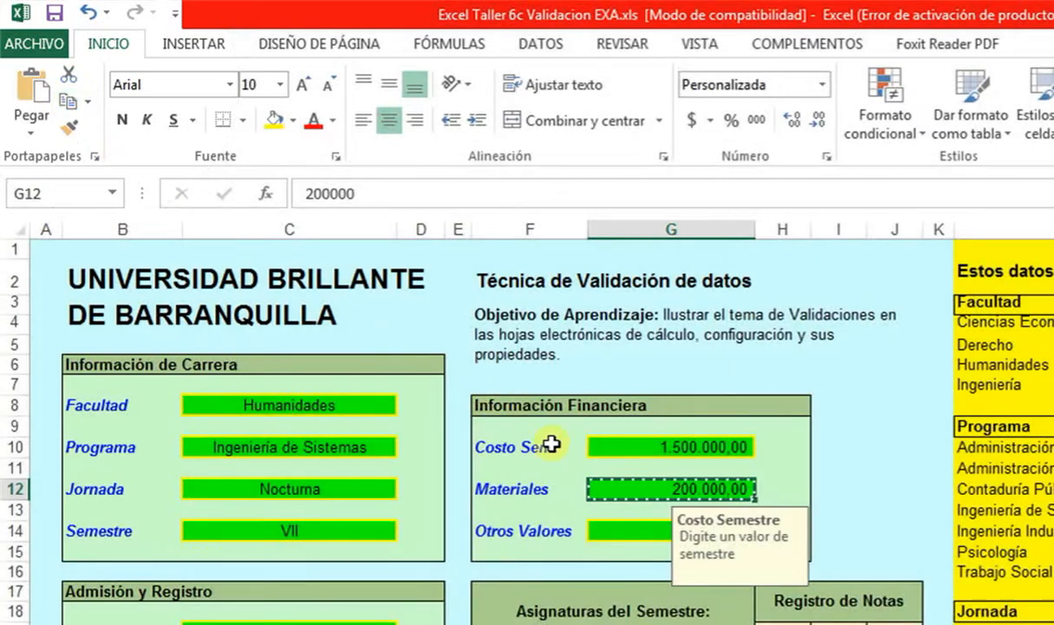
pyautogui.click(610, 533)
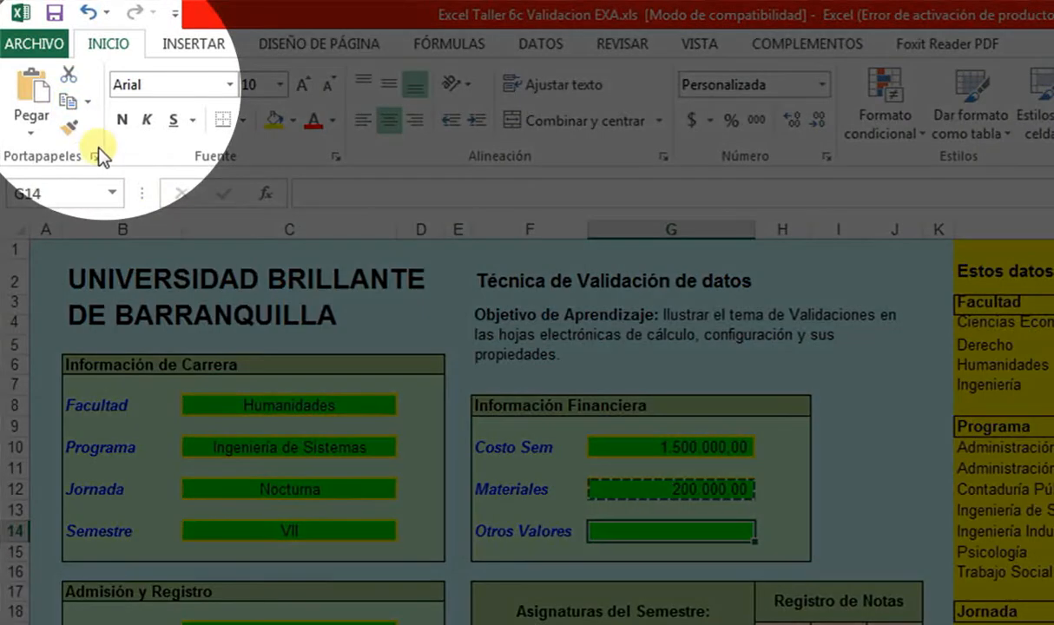
pyautogui.click(33, 89)
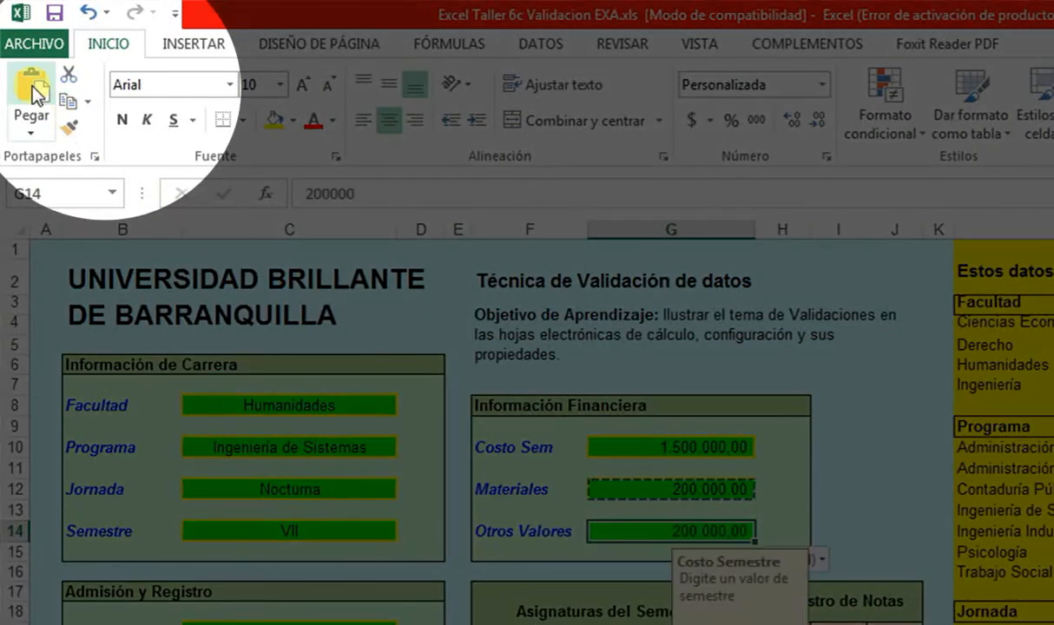
pyautogui.press('Escape')
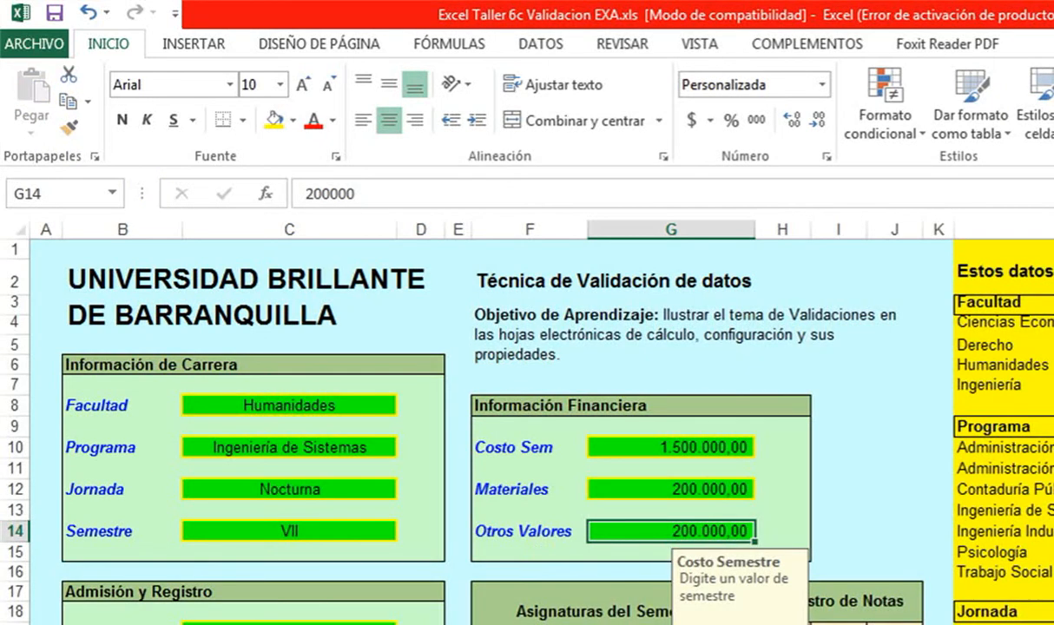
pyautogui.click(613, 623)
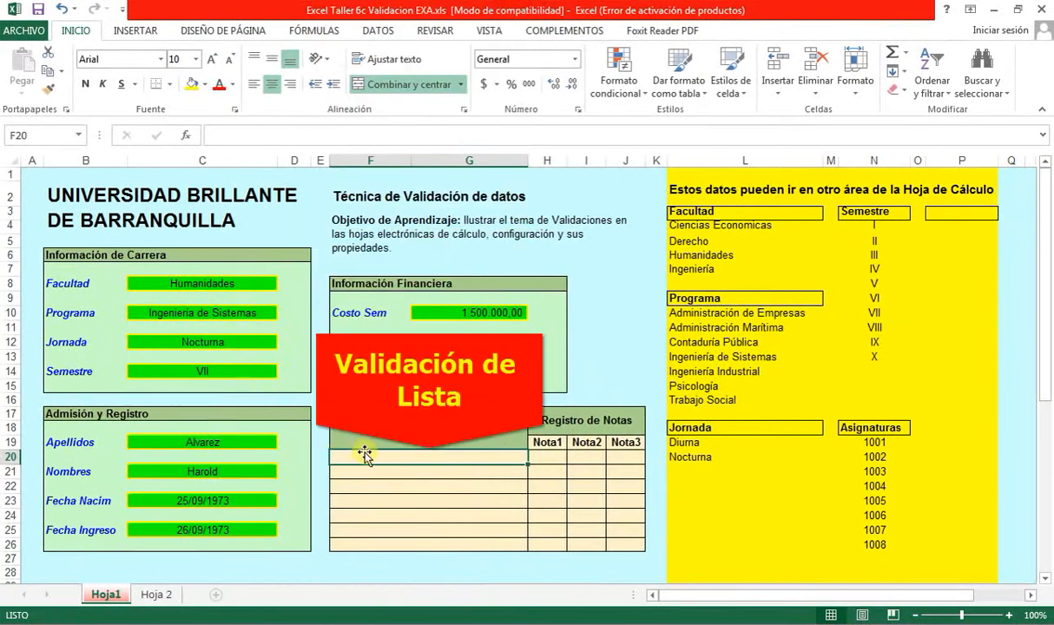
# - Give F20:F26 a list validation sourced from the course codes 1001–1008
pyautogui.moveTo(466, 458); pyautogui.dragTo(467, 543)
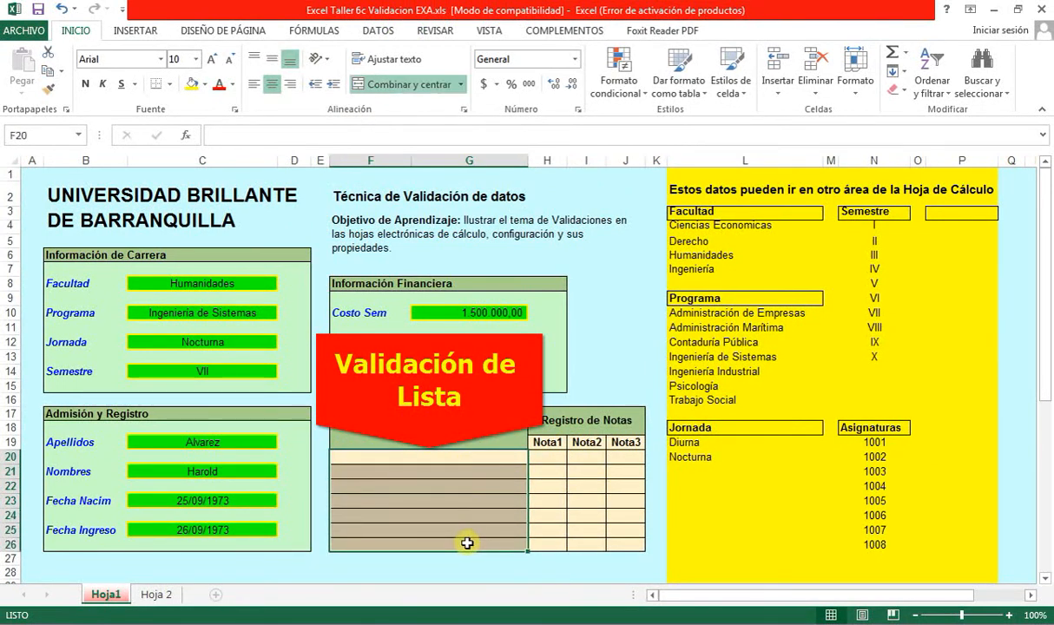
pyautogui.click(369, 32)
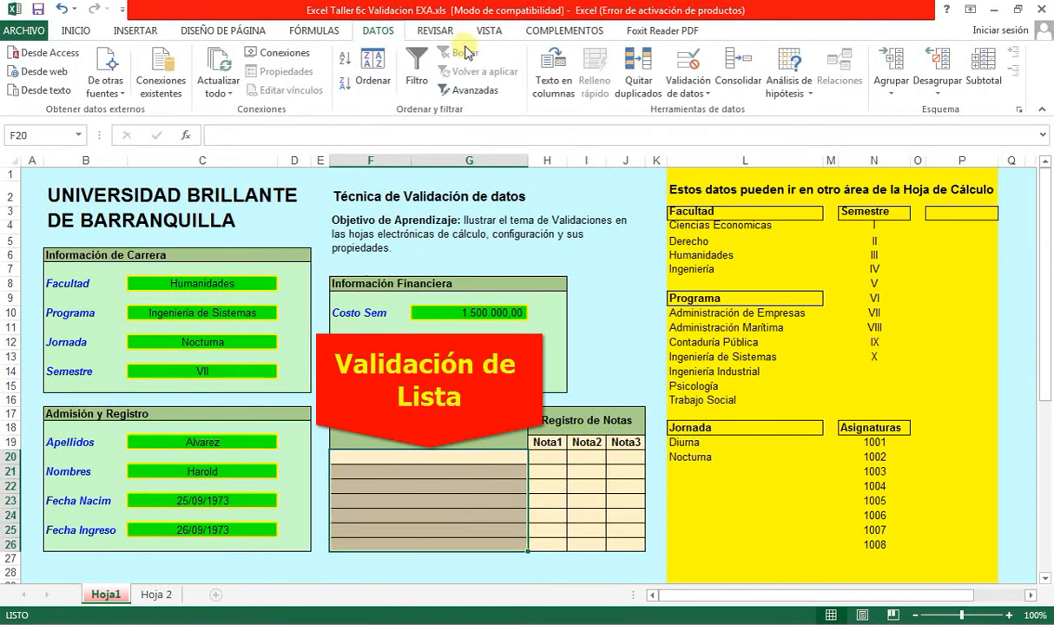
pyautogui.click(687, 90)
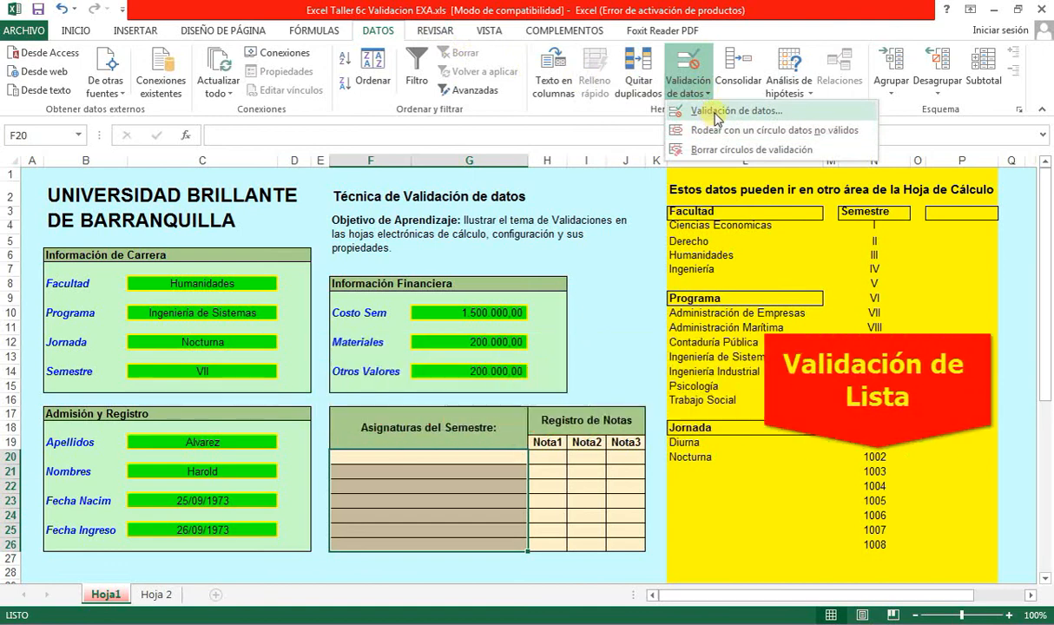
pyautogui.click(717, 111)
pyautogui.click(443, 281)
pyautogui.click(462, 330)
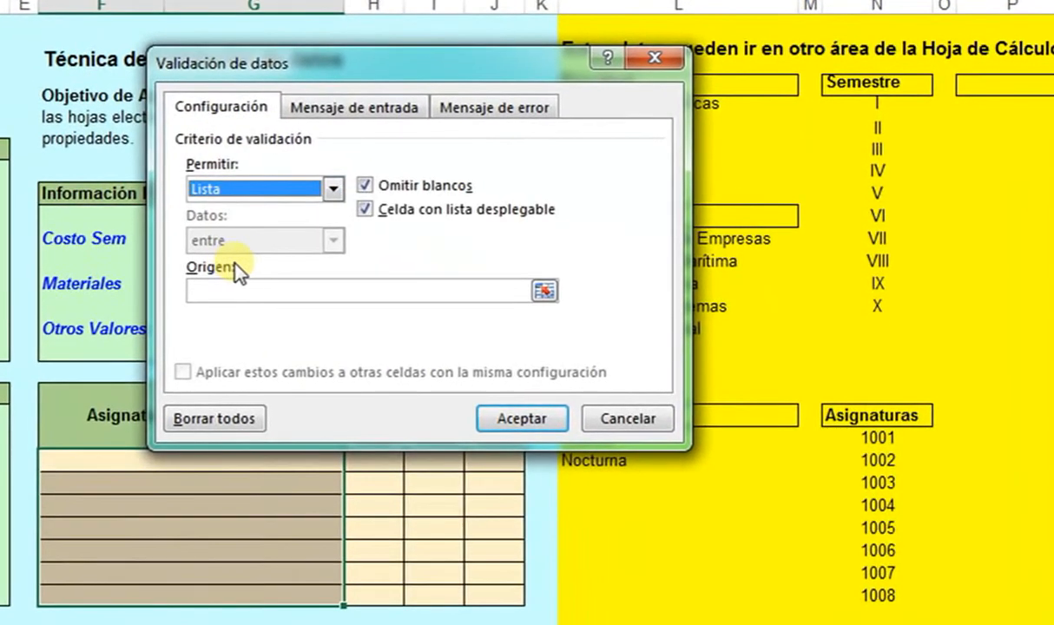
pyautogui.click(276, 296)
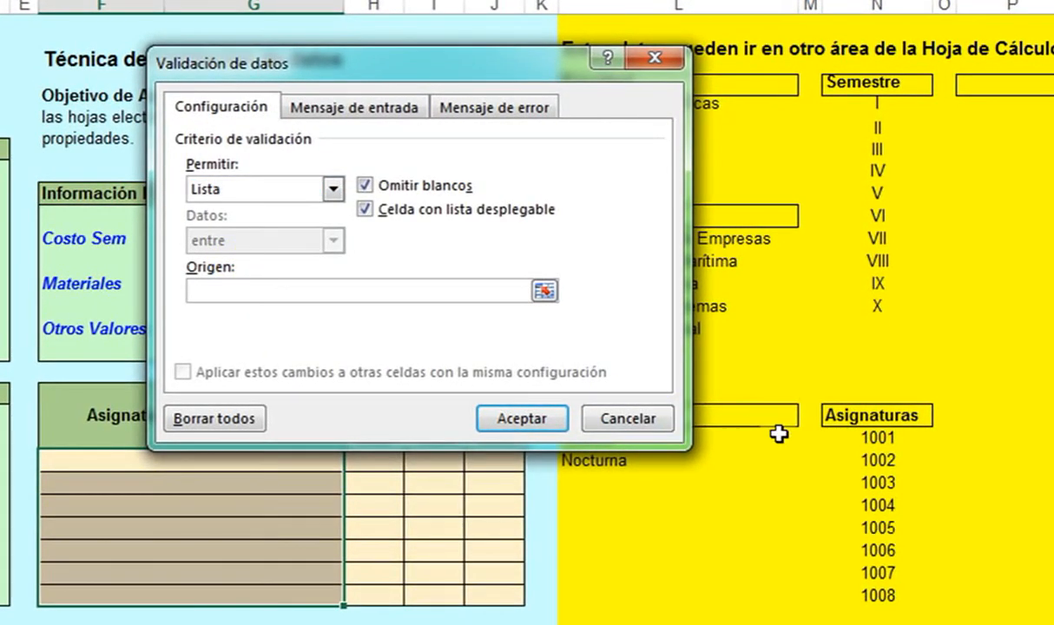
pyautogui.moveTo(875, 438); pyautogui.dragTo(873, 598)
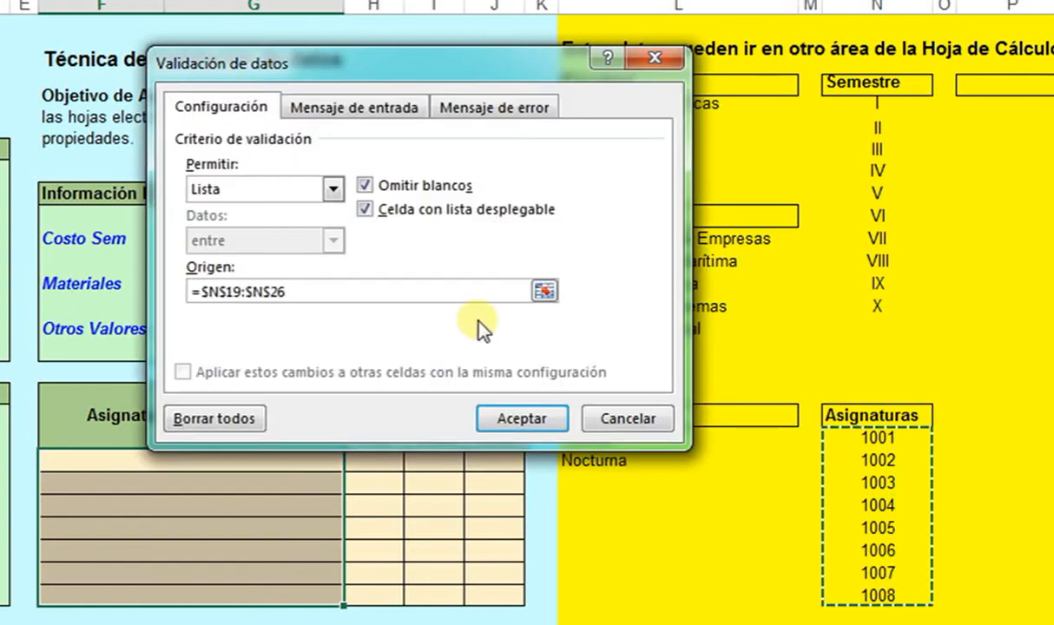
# - Add prompt 'Asignaturas'/'Escoja un valor de la lista' and error 'Asignaturas'/'Error de ingreso de dato', then apply
pyautogui.click(373, 110)
pyautogui.click(271, 215)
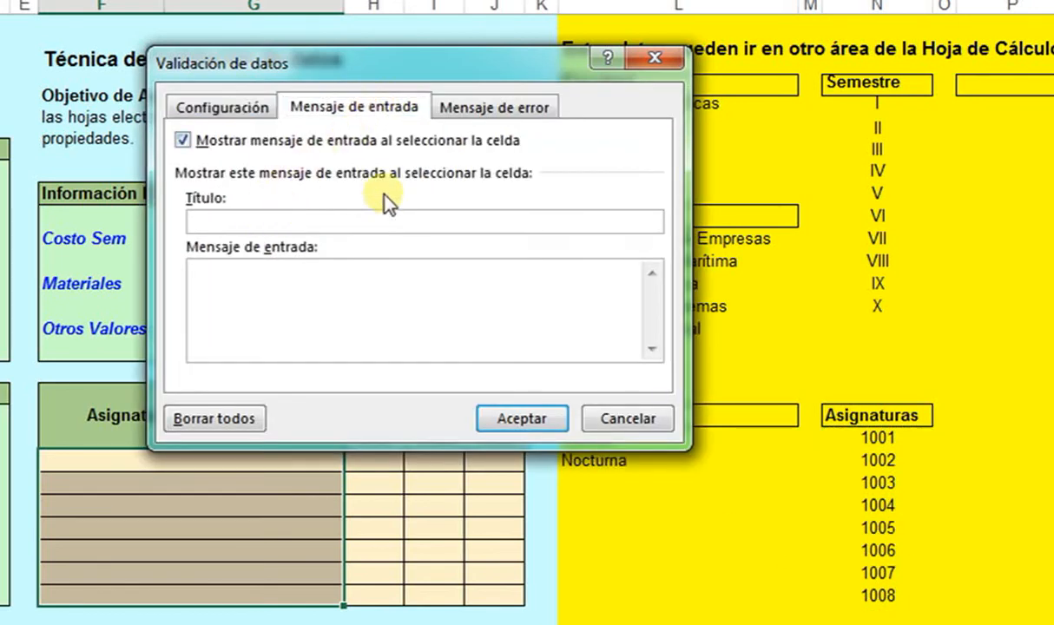
pyautogui.write('Asignaturas')
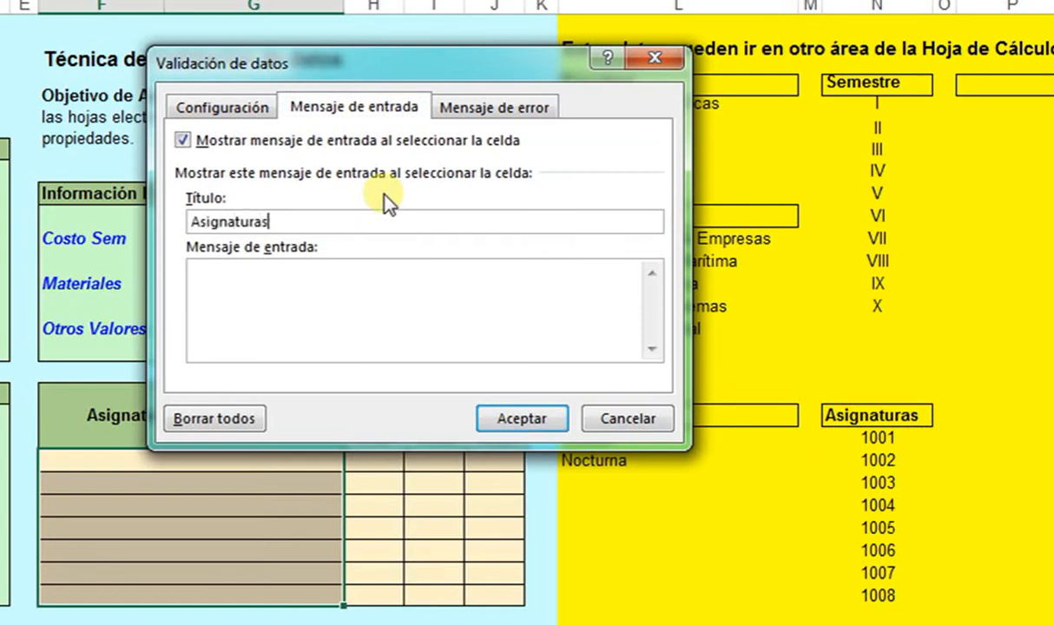
pyautogui.press('Tab')
pyautogui.write('Escoja un valor de')
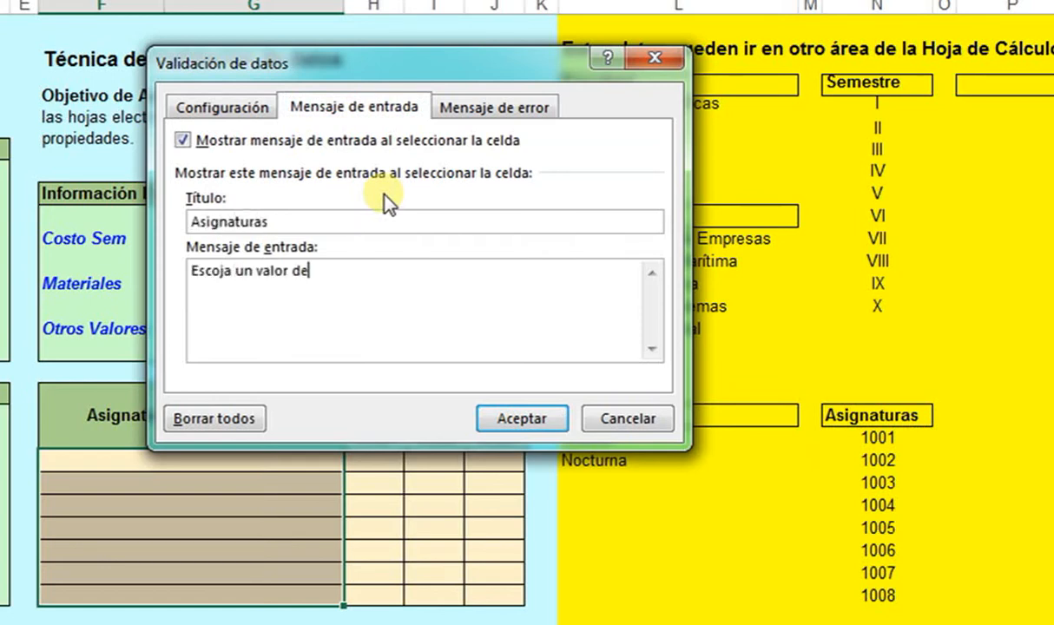
pyautogui.write(' la lista')
pyautogui.click(519, 104)
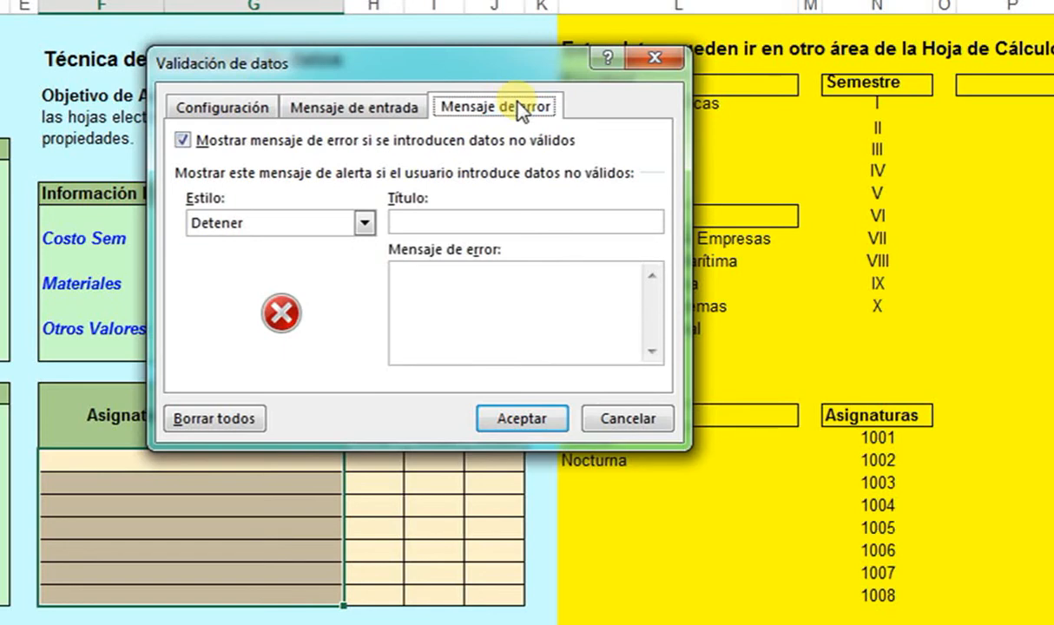
pyautogui.click(450, 226)
pyautogui.write('Asign')
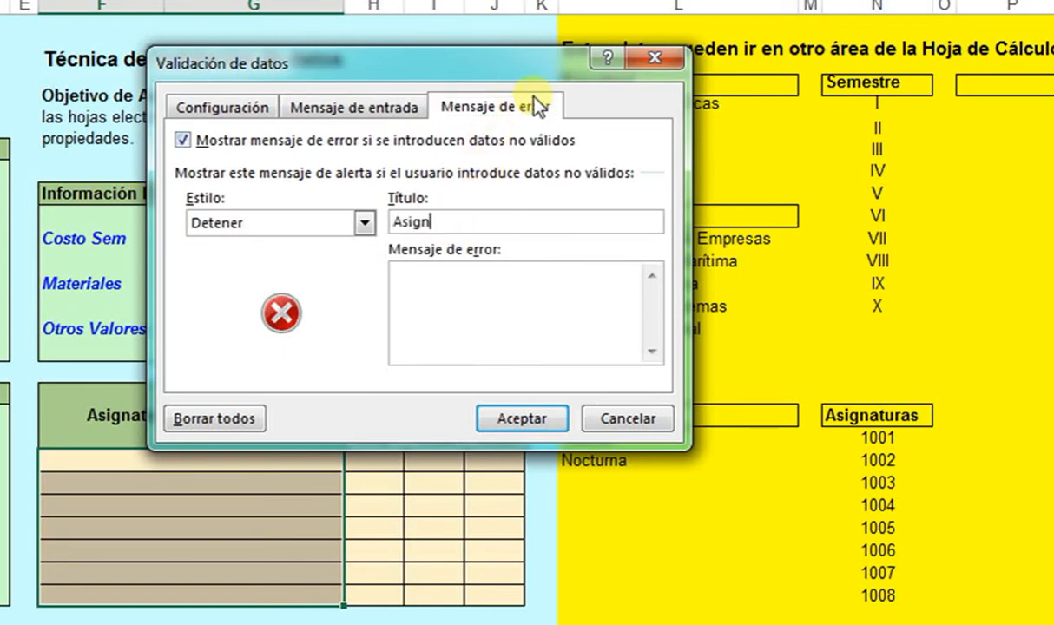
pyautogui.write('aturas')
pyautogui.press('Tab')
pyautogui.write('Error de ')
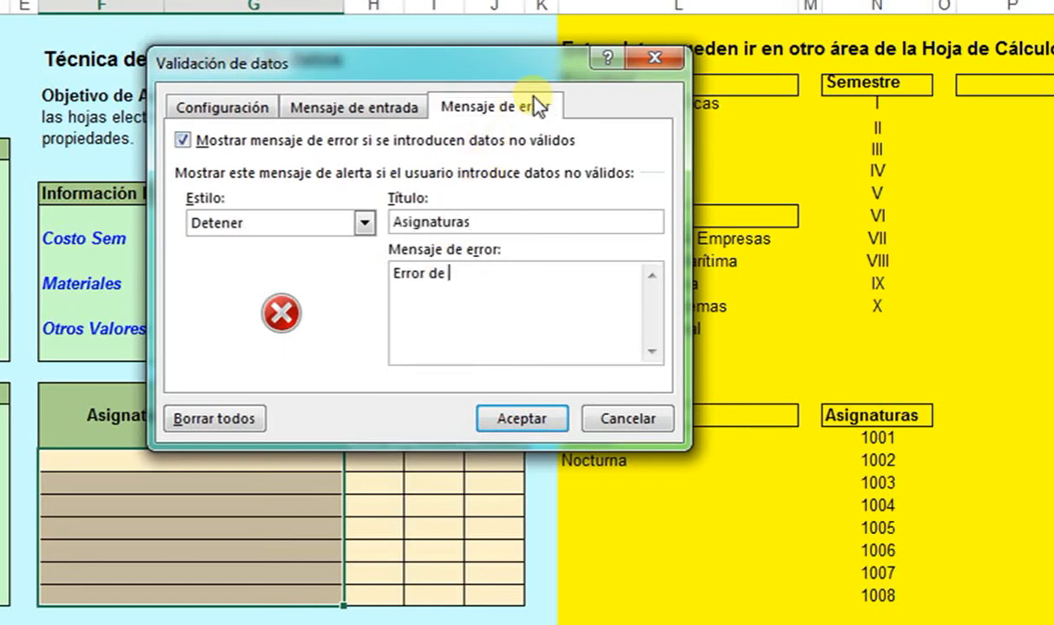
pyautogui.write('ingreso de dato')
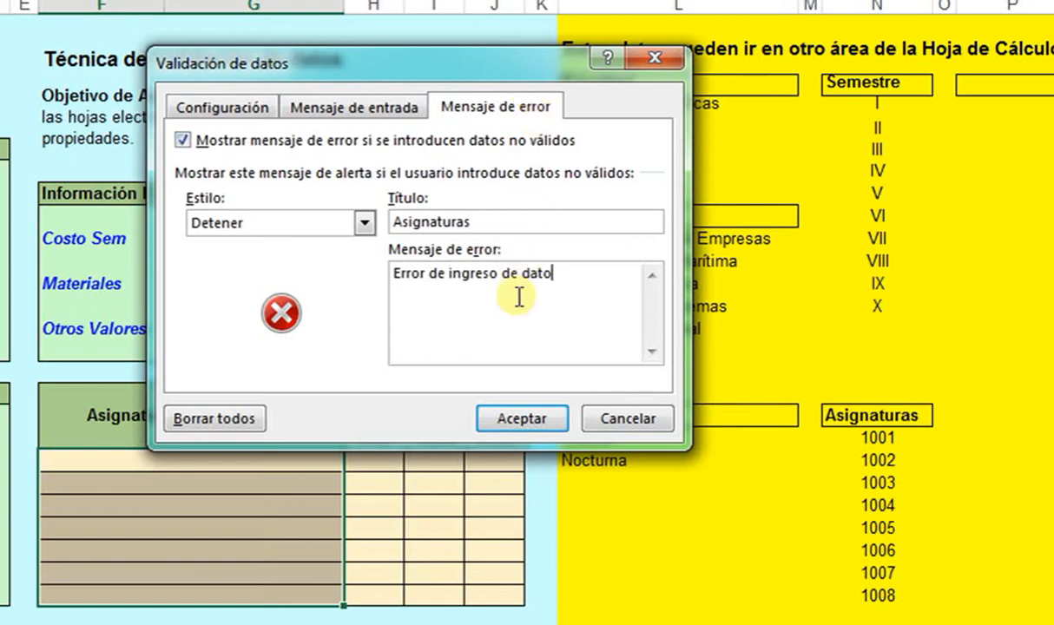
pyautogui.click(538, 426)
pyautogui.click(538, 425)
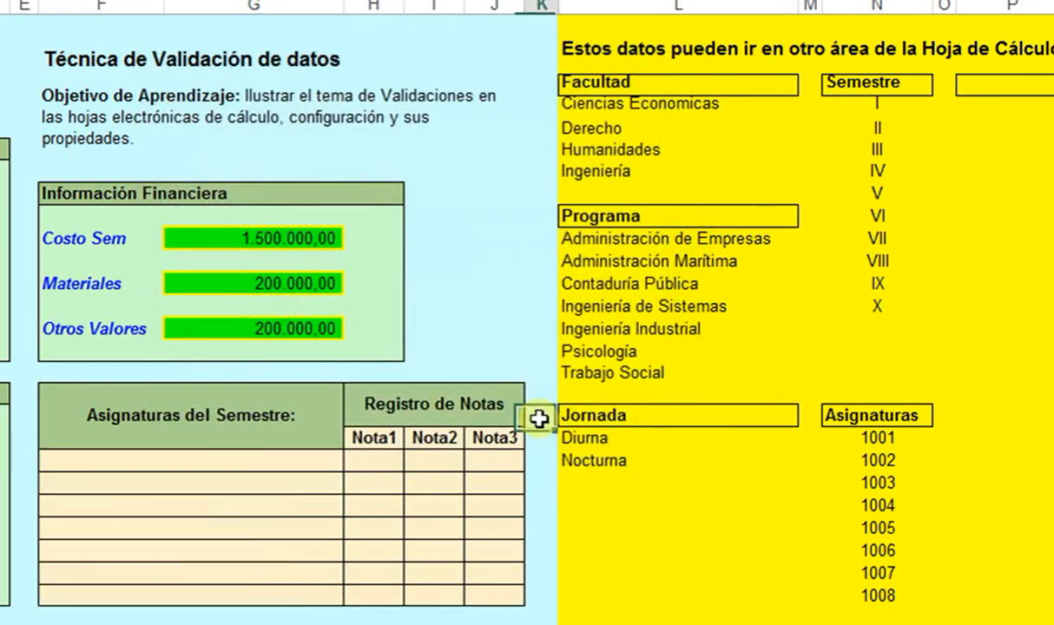
# - Pick course codes 1001 and 1003 from the dropdowns for the first two subject cells
pyautogui.click(334, 460)
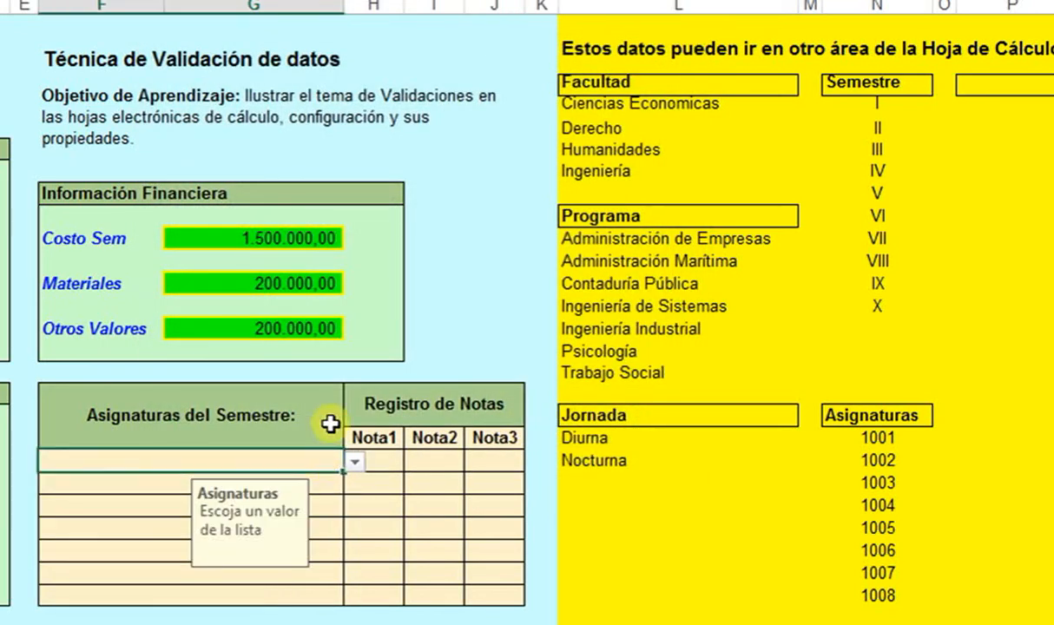
pyautogui.click(355, 462)
pyautogui.click(274, 482)
pyautogui.click(334, 484)
pyautogui.click(355, 485)
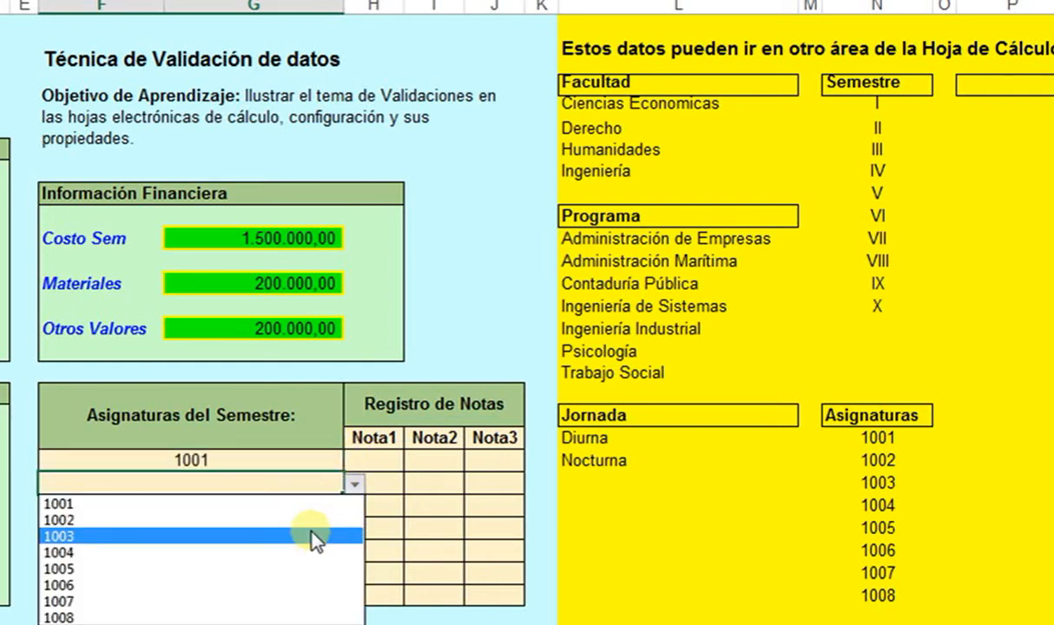
pyautogui.click(312, 537)
# - Pick codes 1004, 1002 and 1005 for the third, fourth and fifth subject cells
pyautogui.click(301, 508)
pyautogui.click(356, 509)
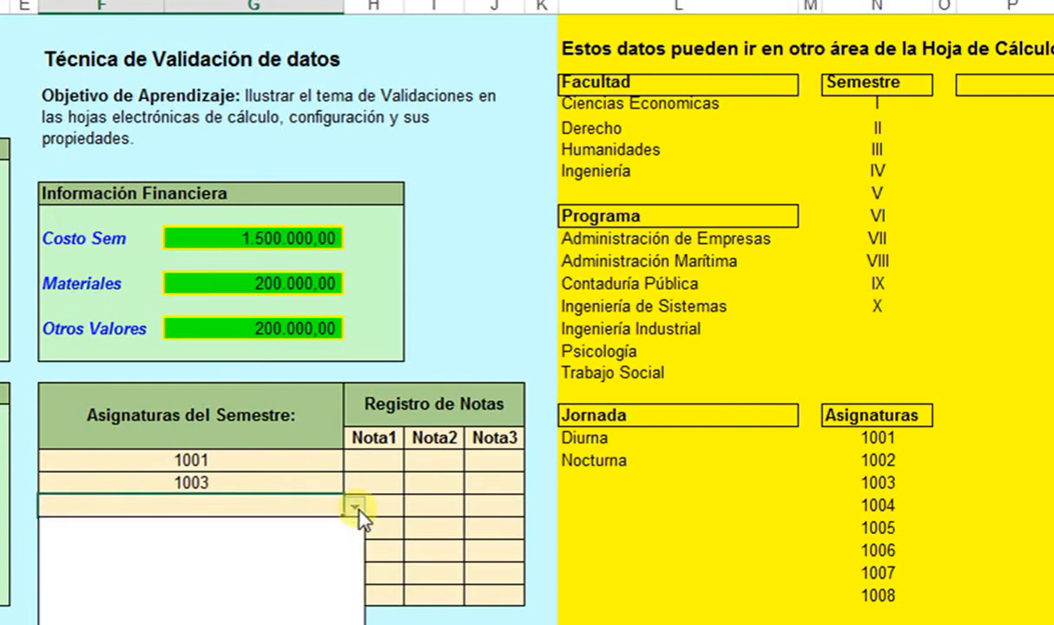
pyautogui.click(212, 574)
pyautogui.click(123, 533)
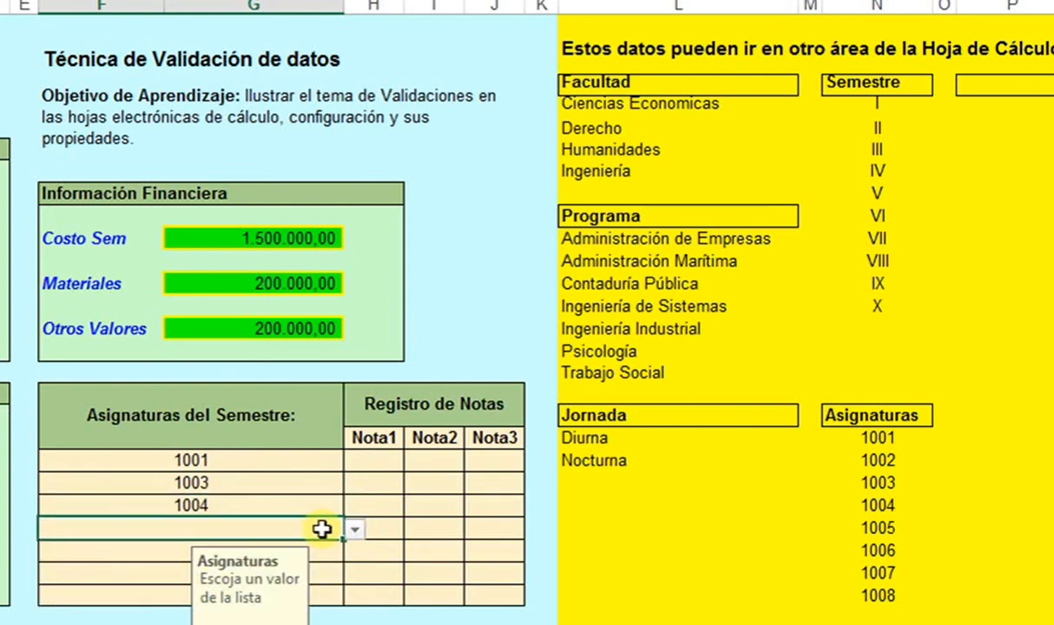
pyautogui.click(355, 528)
pyautogui.click(212, 565)
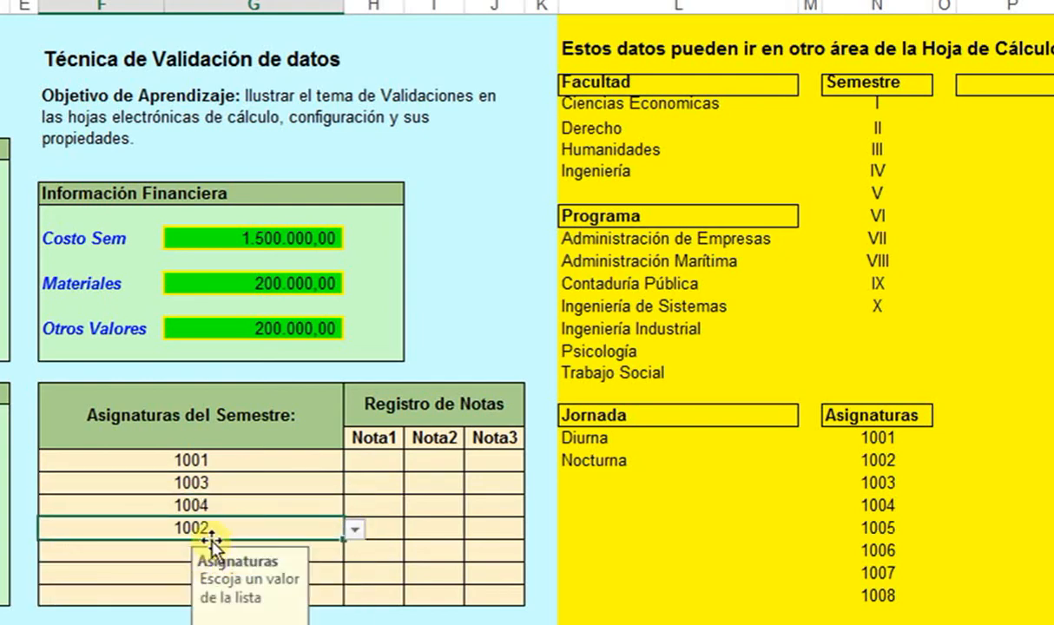
pyautogui.click(198, 550)
pyautogui.click(354, 553)
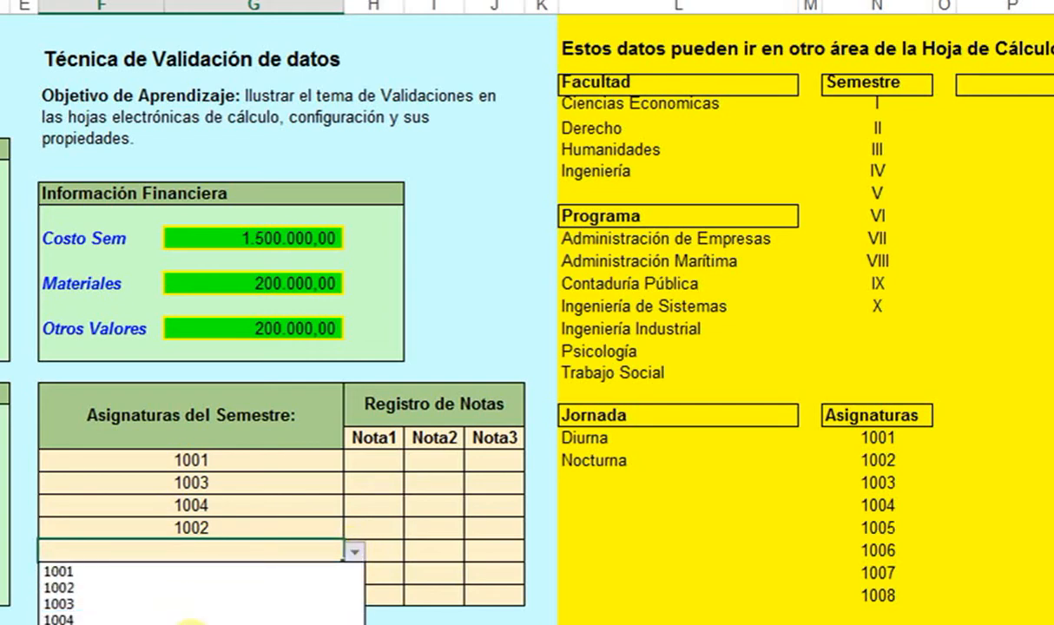
pyautogui.click(199, 618)
# - Test the sixth subject cell with 'asdf' and cancel the validation error
pyautogui.click(129, 569)
pyautogui.write('asdf')
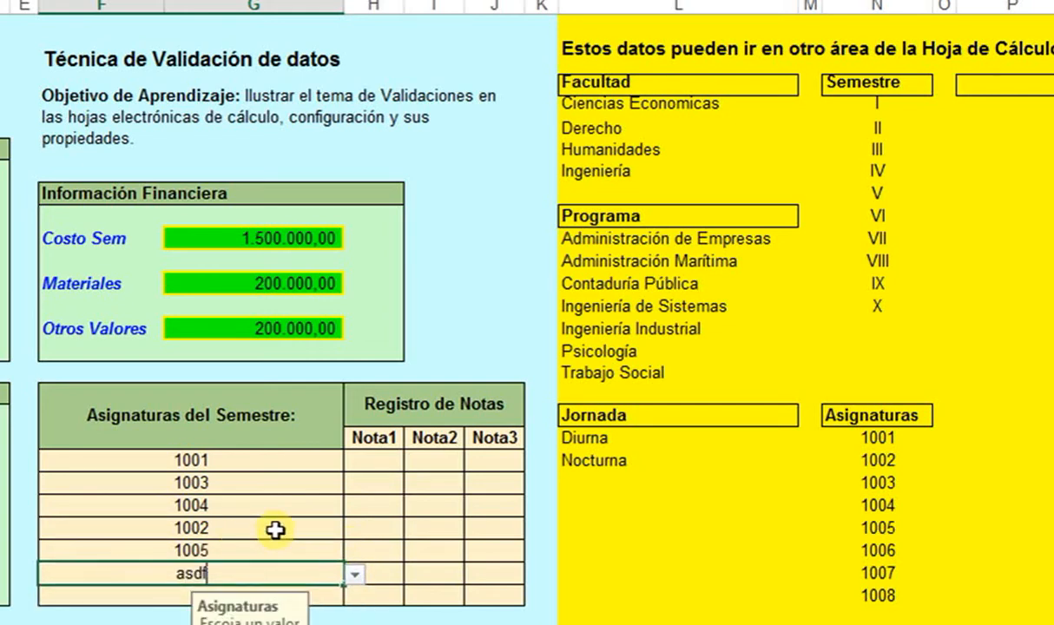
pyautogui.press('Return')
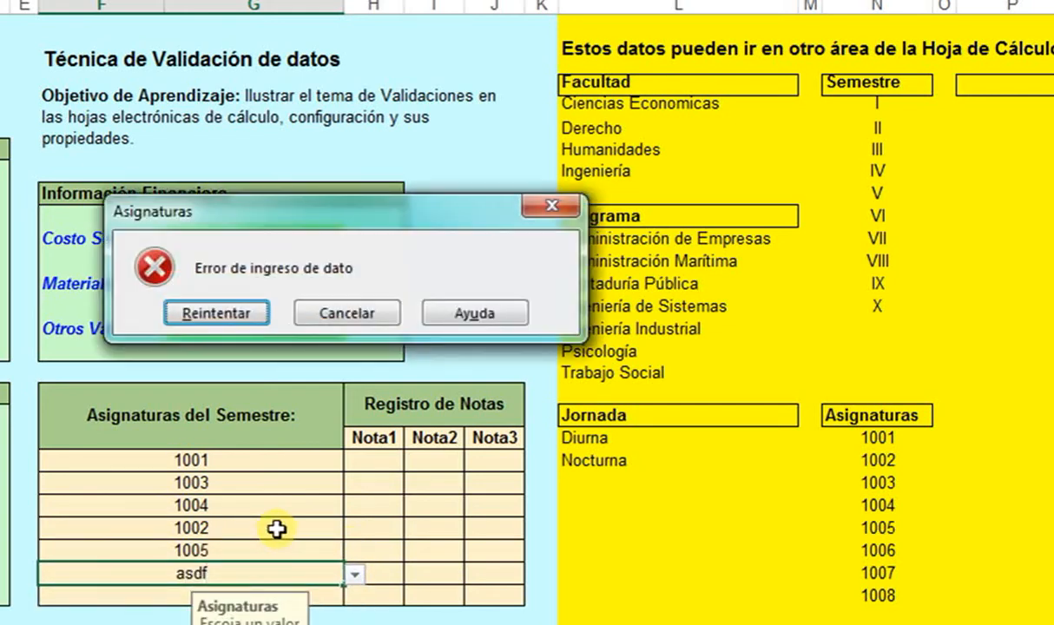
pyautogui.click(352, 313)
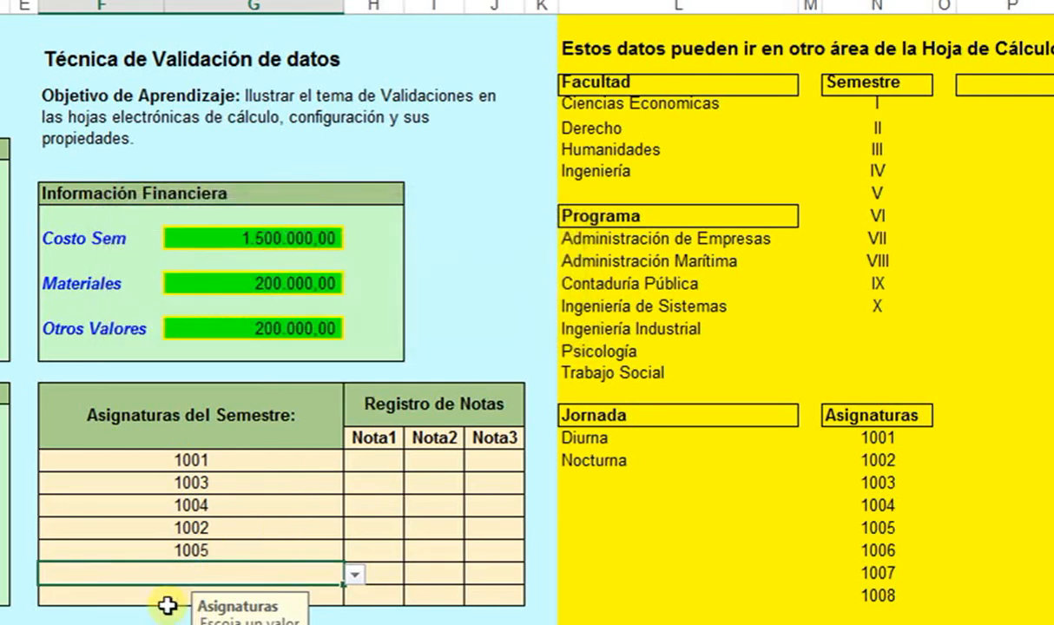
# - Pick codes 1004 and 1002 for the sixth and seventh subject cells
pyautogui.click(354, 573)
pyautogui.click(277, 621)
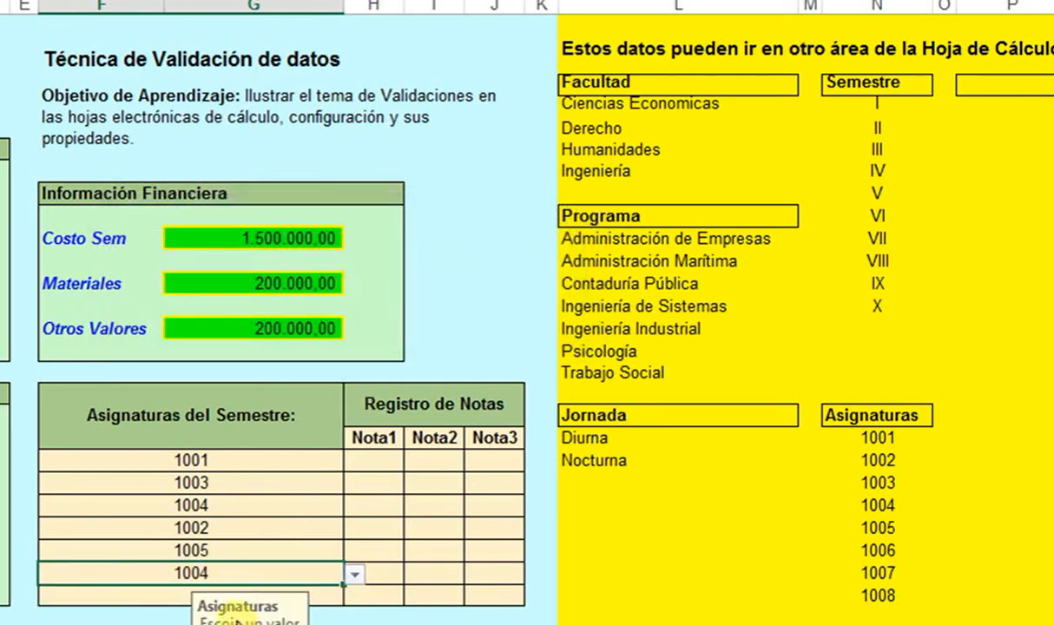
pyautogui.click(160, 593)
pyautogui.click(358, 599)
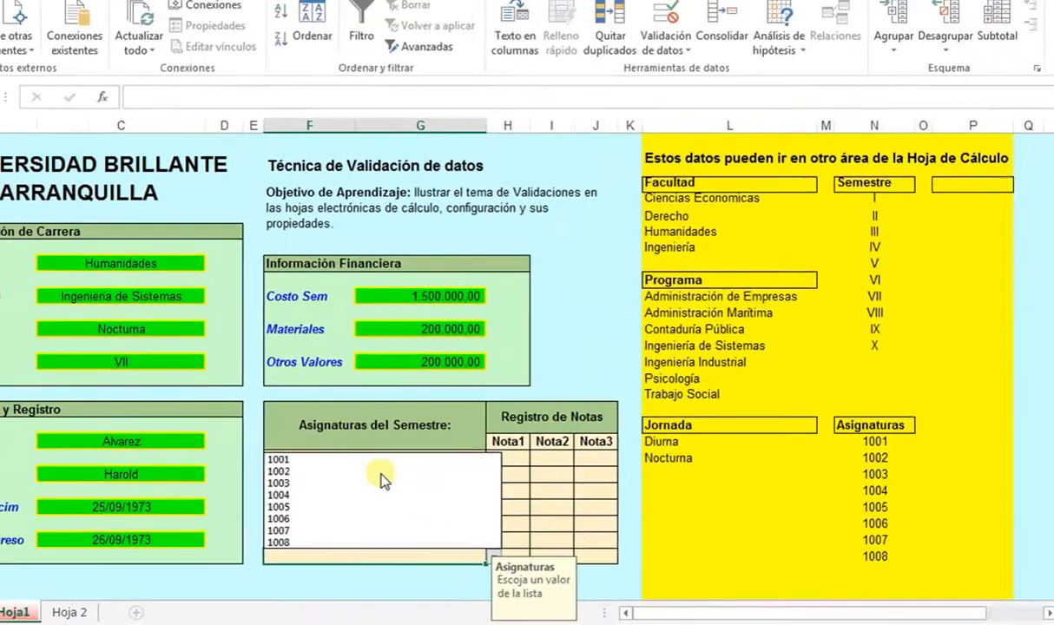
pyautogui.click(237, 483)
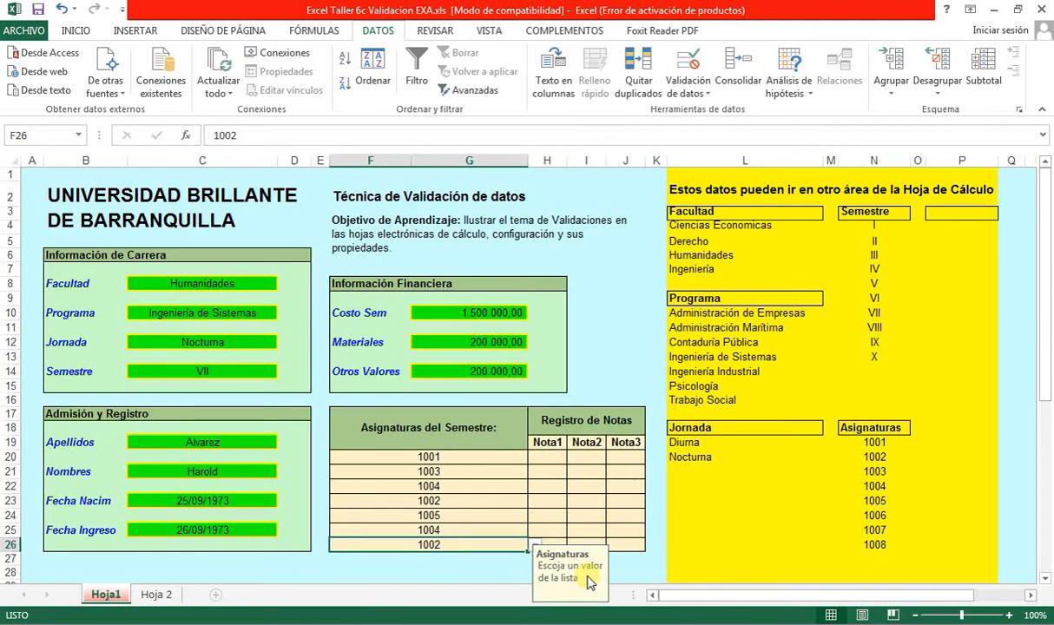
# - Restrict the selected Nota1–Nota3 grade cells to decimals between 0 and 5
pyautogui.click(626, 357)
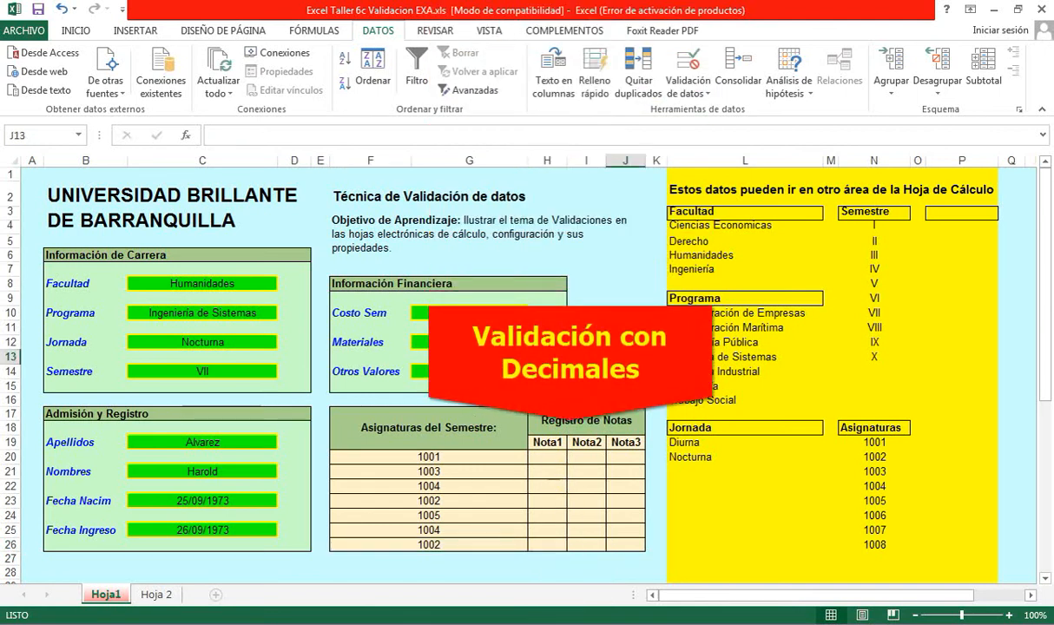
pyautogui.moveTo(552, 457); pyautogui.dragTo(617, 527)
pyautogui.click(688, 73)
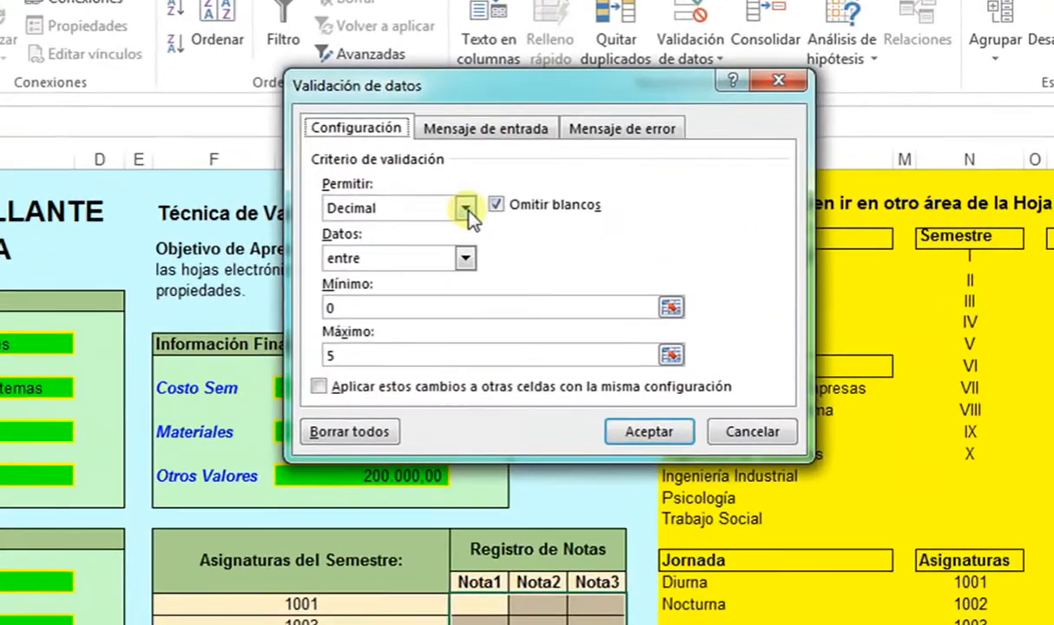
pyautogui.click(467, 209)
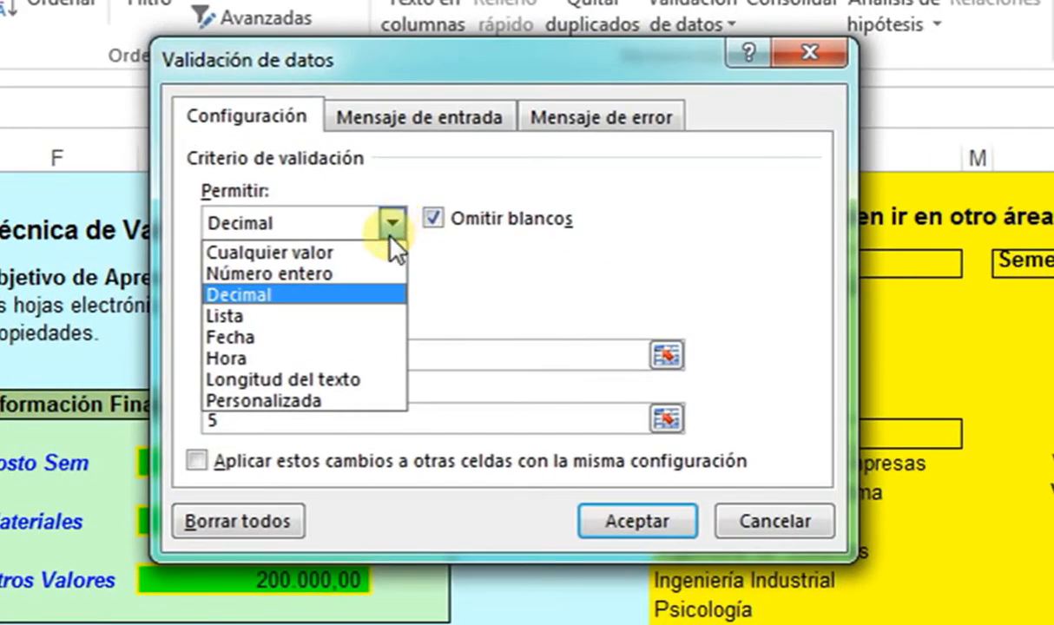
pyautogui.click(324, 296)
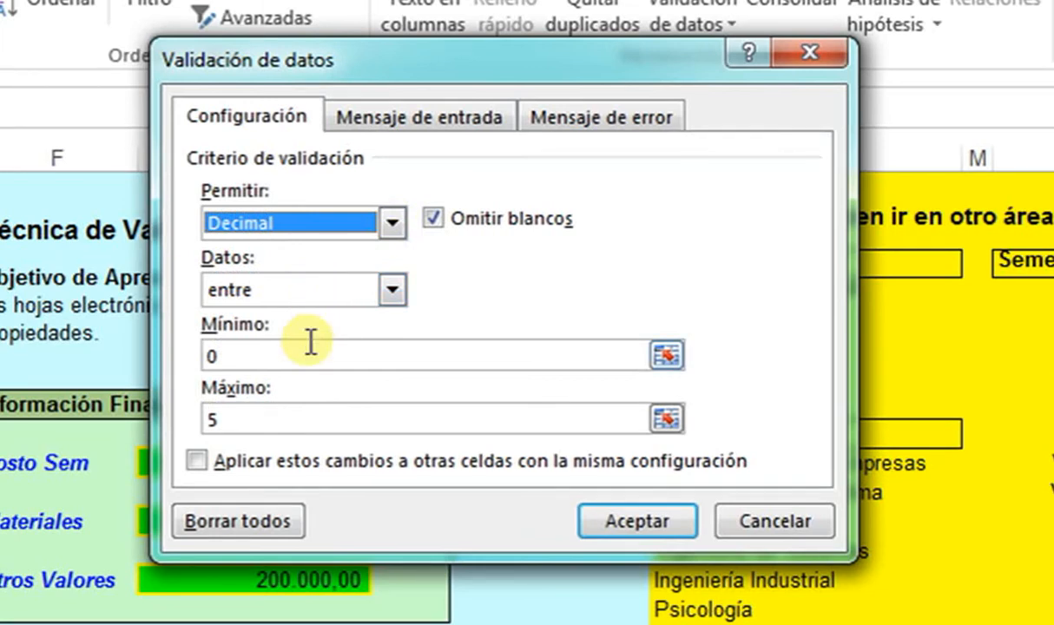
pyautogui.click(245, 355)
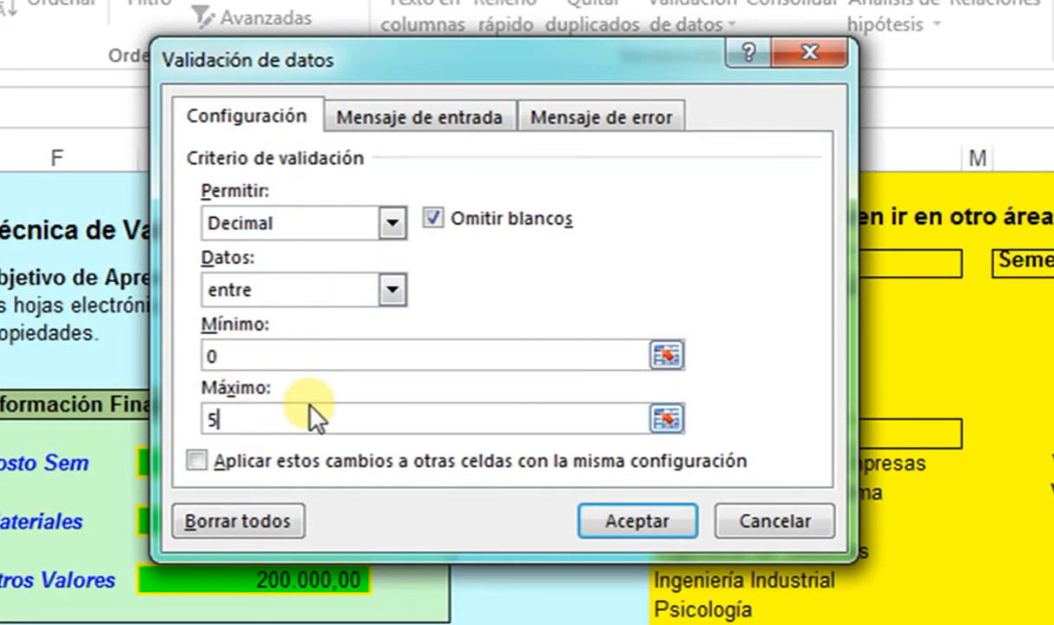
# - Add input message titled 'Notas' with text 'Digite una nova válida'
pyautogui.click(402, 117)
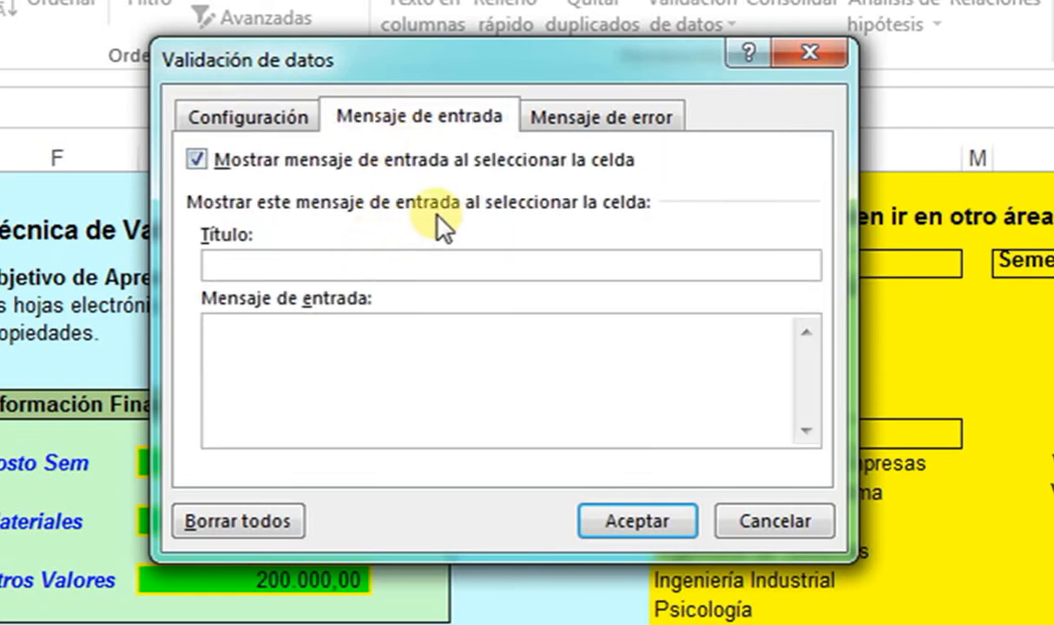
pyautogui.write('Notas')
pyautogui.press('Tab')
pyautogui.write('Digite ')
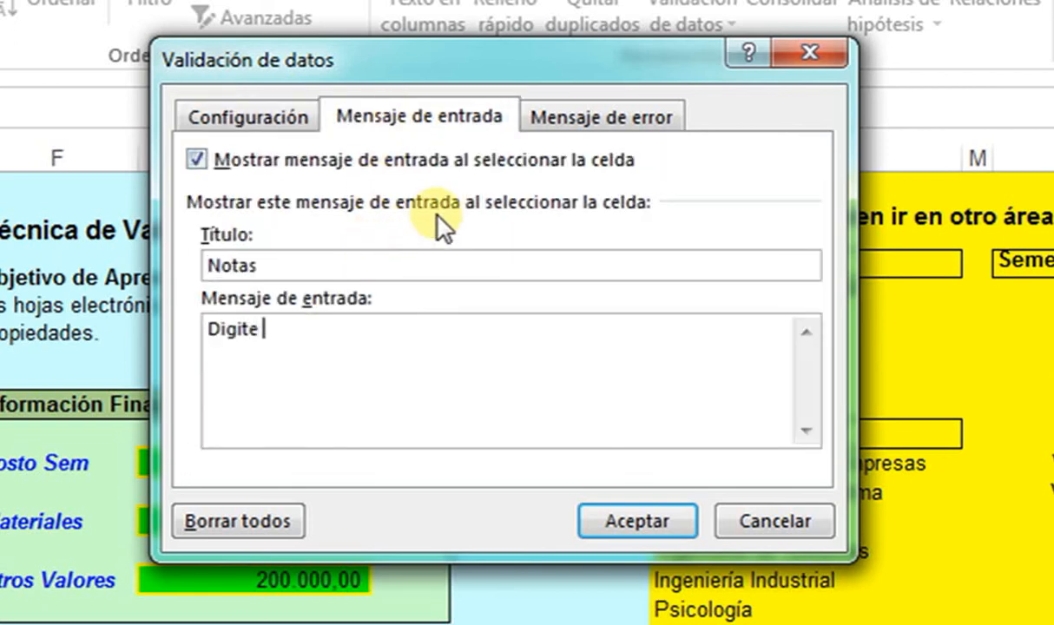
pyautogui.write('una nova válida')
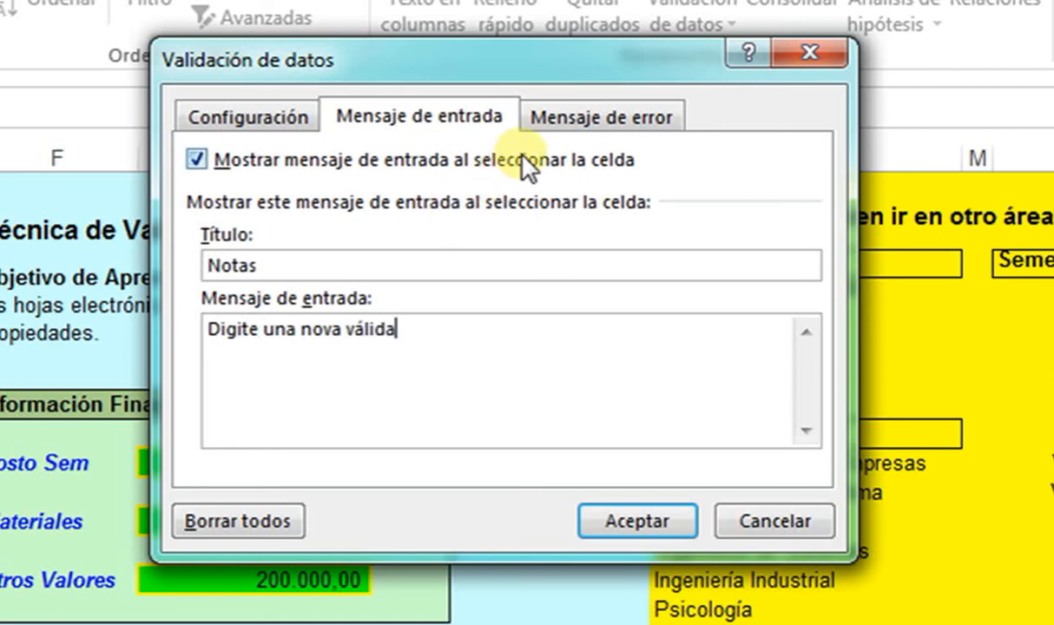
# - Set the error alert title 'Notas' and message 'Error de Nota'
pyautogui.click(543, 117)
pyautogui.click(545, 263)
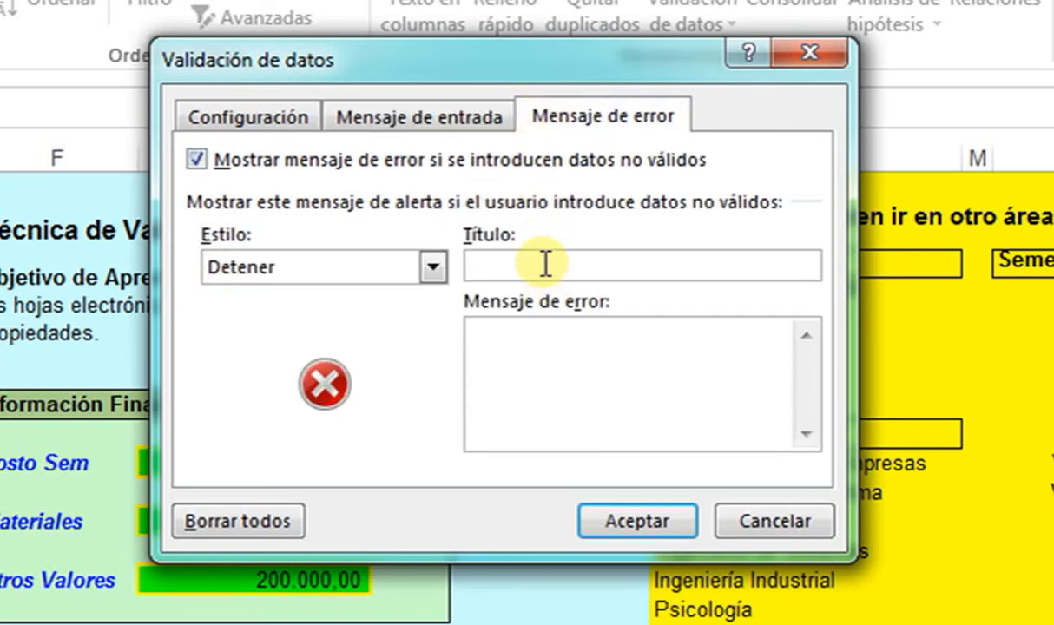
pyautogui.write('Notas')
pyautogui.press('Tab')
pyautogui.write('Error de Nota')
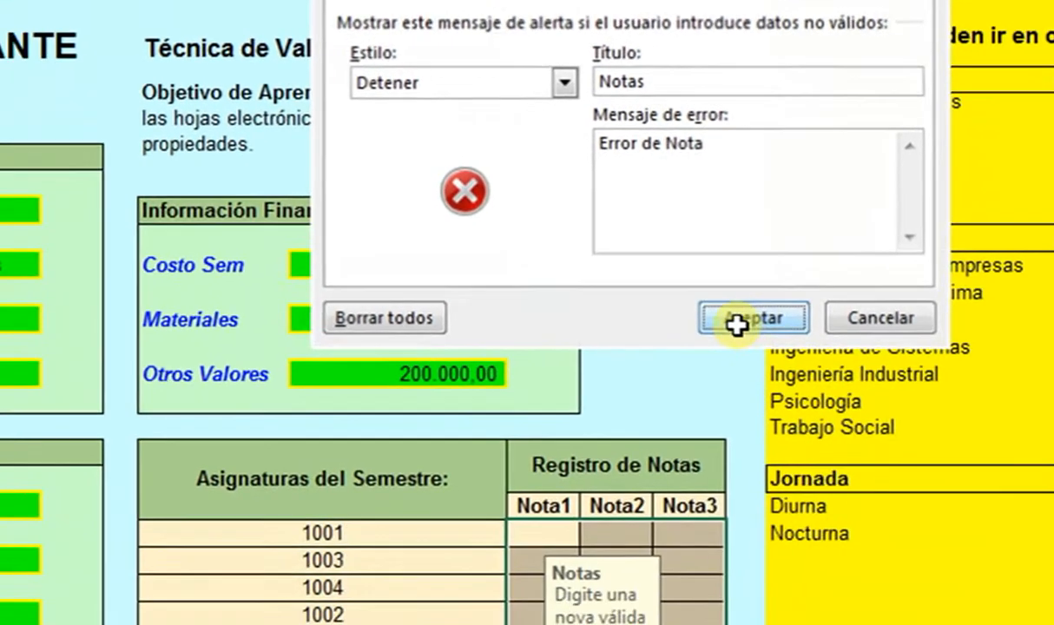
# - Apply the grade rule and enter Nota1 grades 2,3, 3,1 and 3,6
pyautogui.click(637, 521)
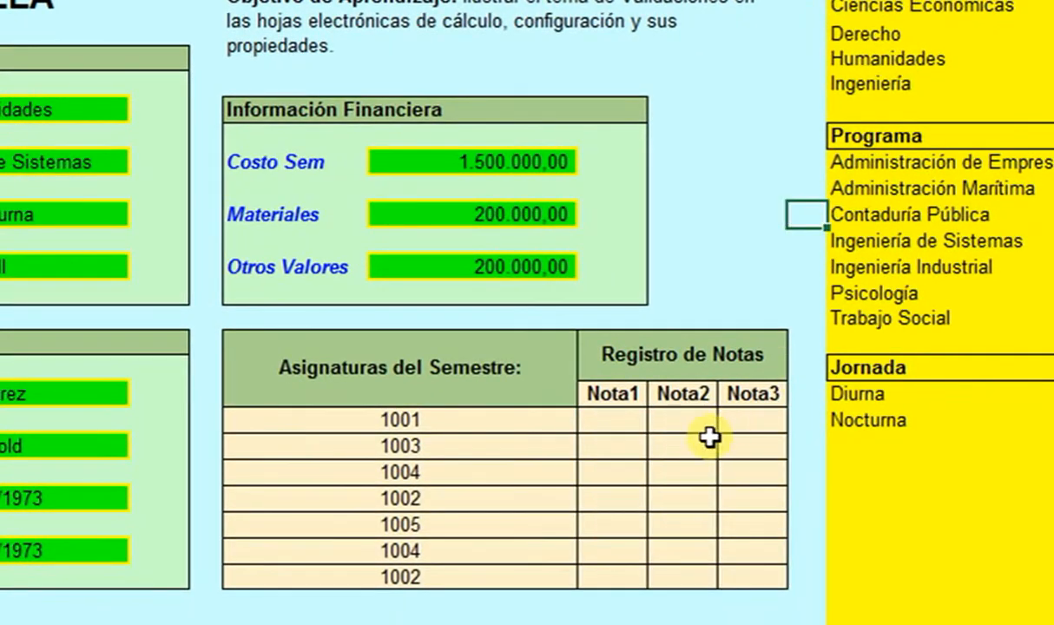
pyautogui.click(618, 424)
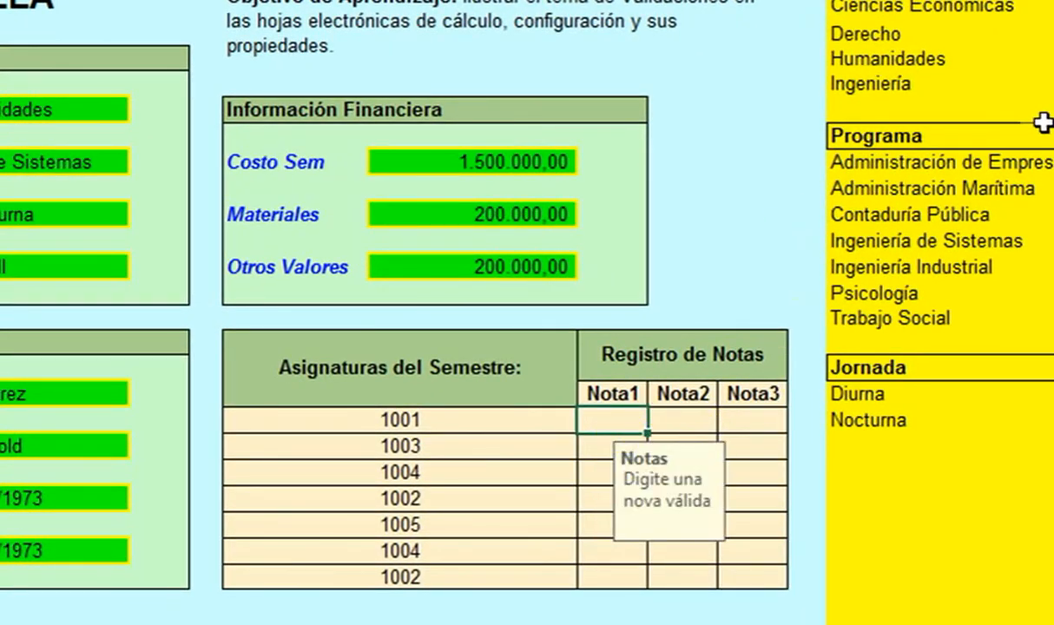
pyautogui.write('2,3')
pyautogui.press('Return')
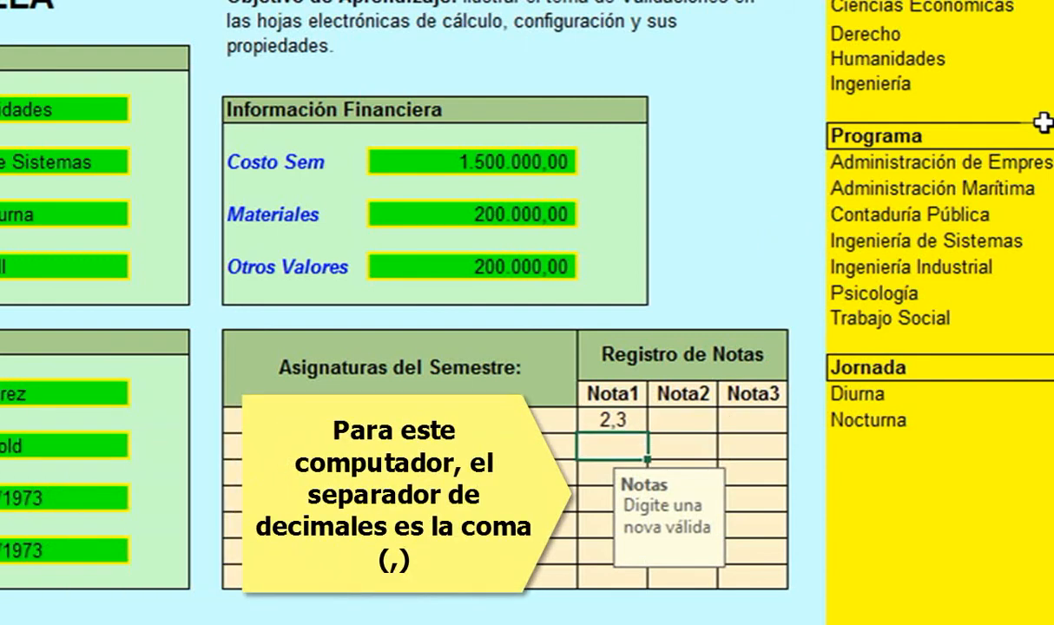
pyautogui.write('3,1')
pyautogui.press('Return')
pyautogui.write('3,6')
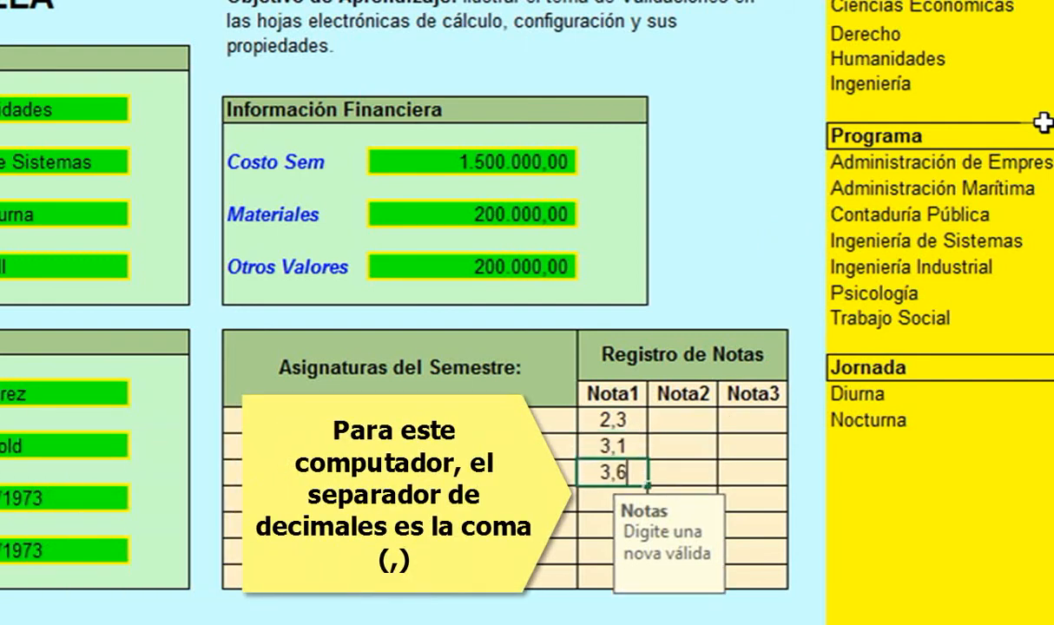
pyautogui.press('Return')
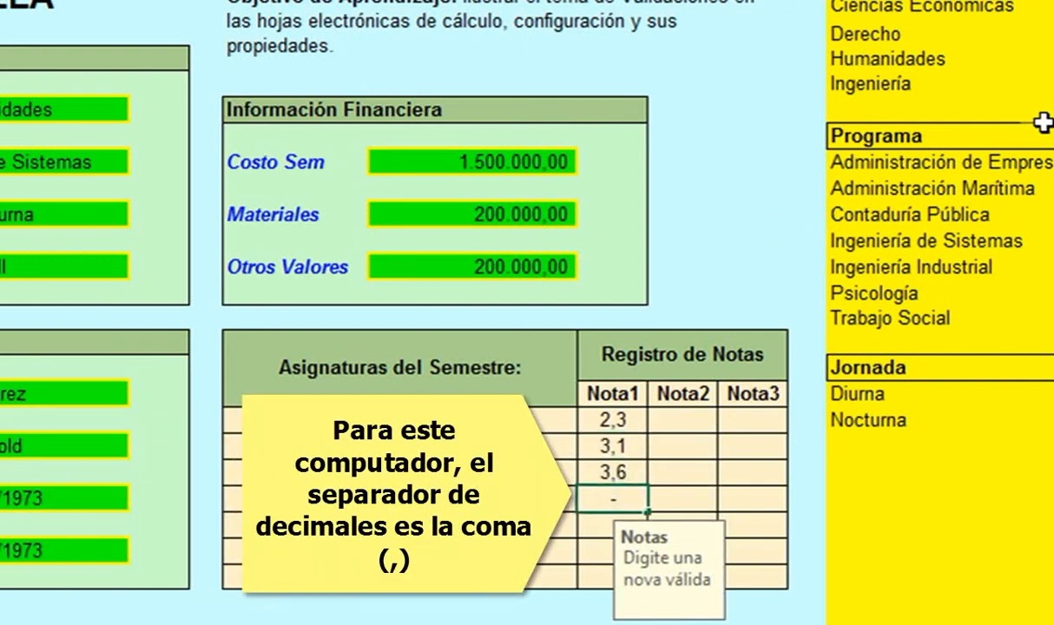
# - Enter 2,55 after -2 is rejected, and see malformed 3,33,3 rejected too
pyautogui.write('-2')
pyautogui.press('Return')
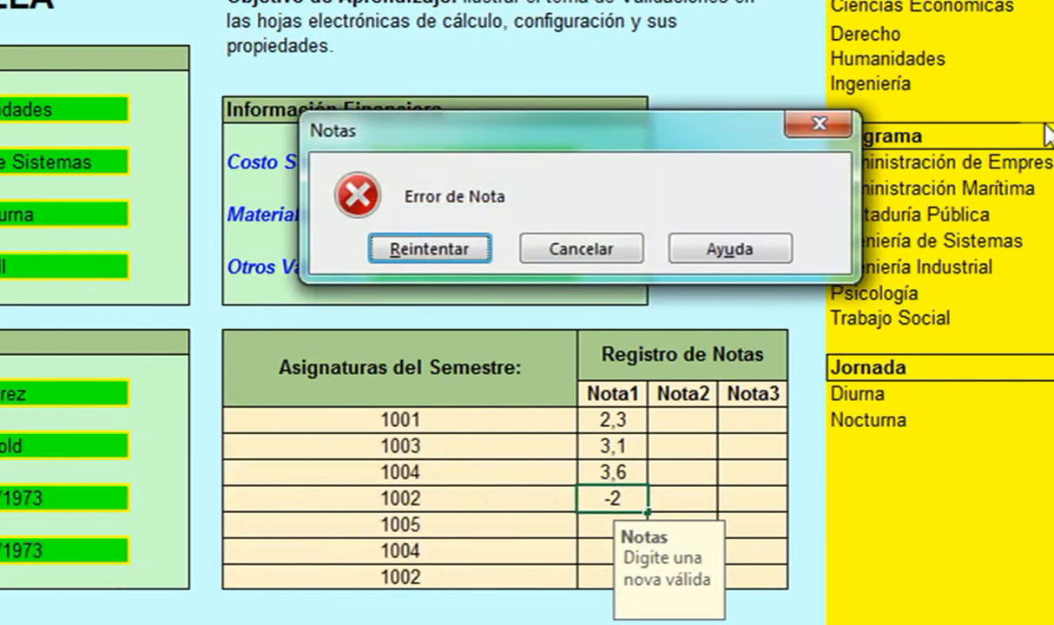
pyautogui.press('Return')
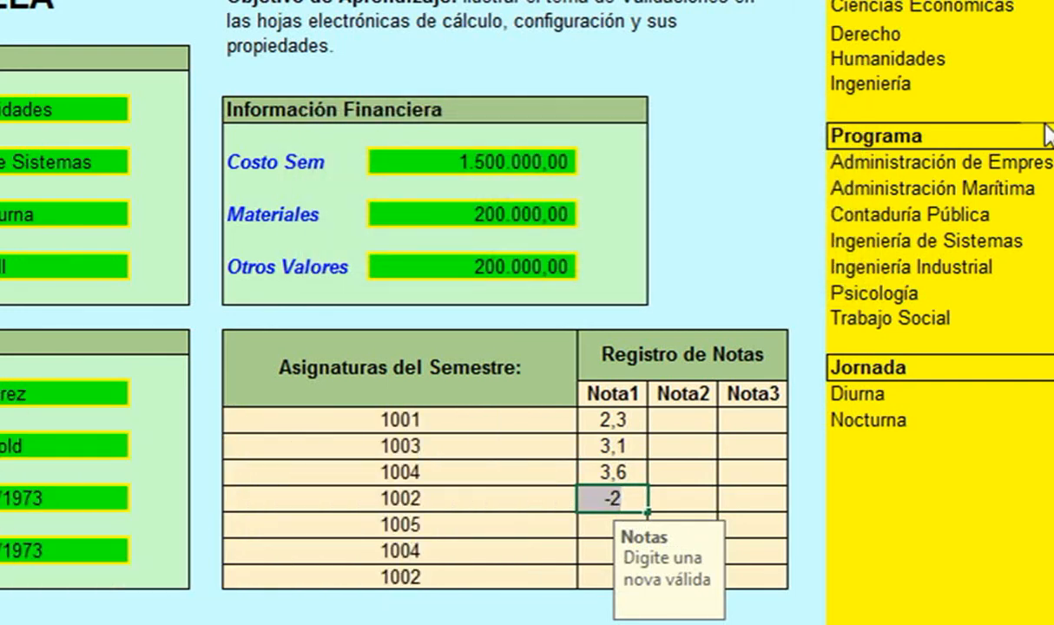
pyautogui.write('2,55')
pyautogui.press('Return')
pyautogui.write('3')
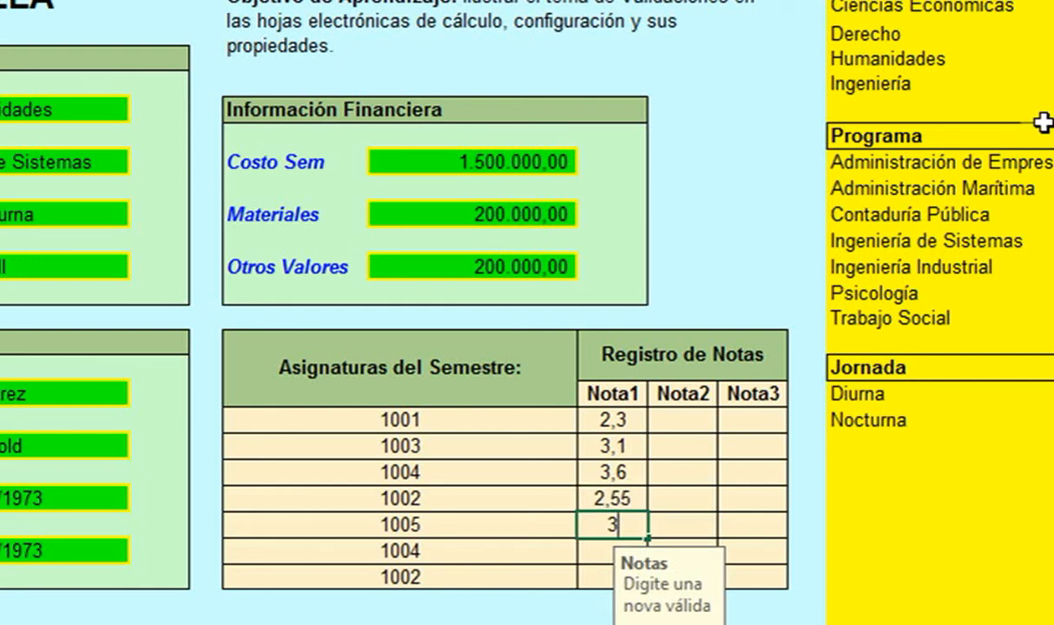
pyautogui.write(',33,3')
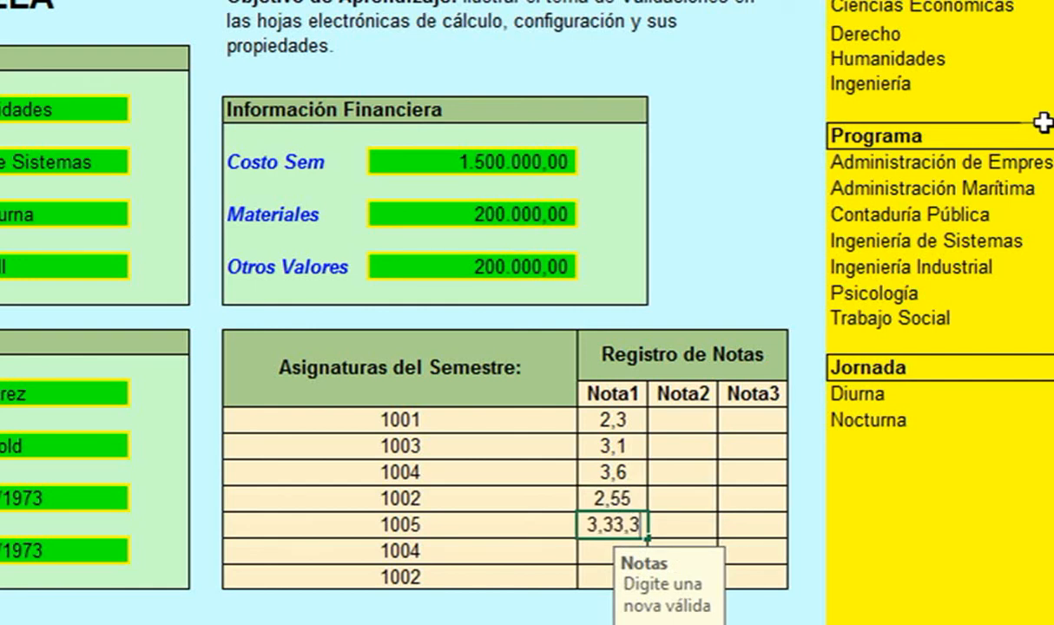
pyautogui.press('Return')
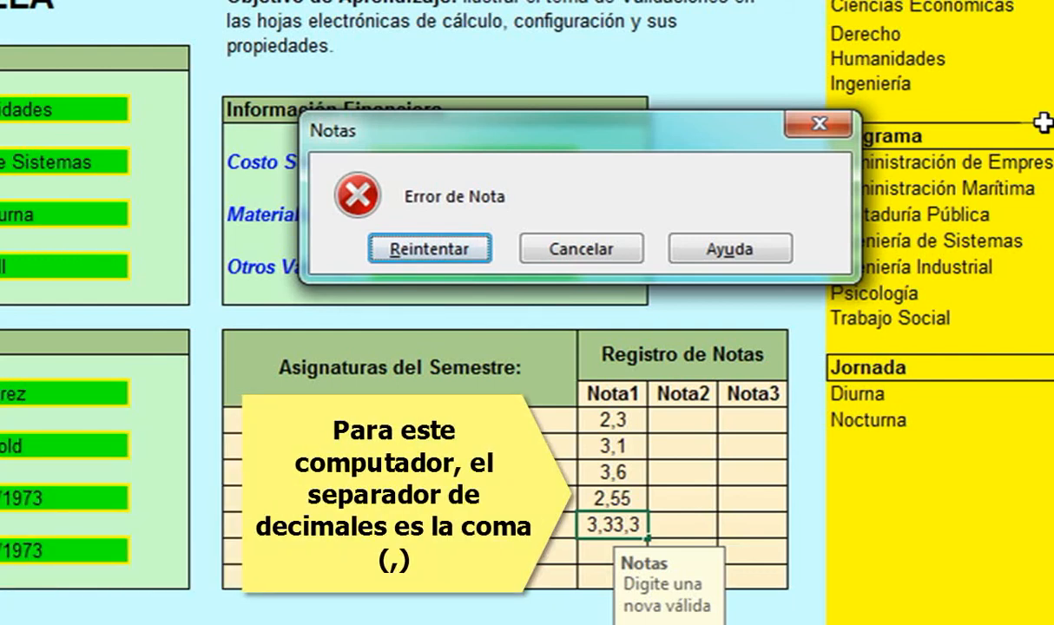
pyautogui.click(608, 250)
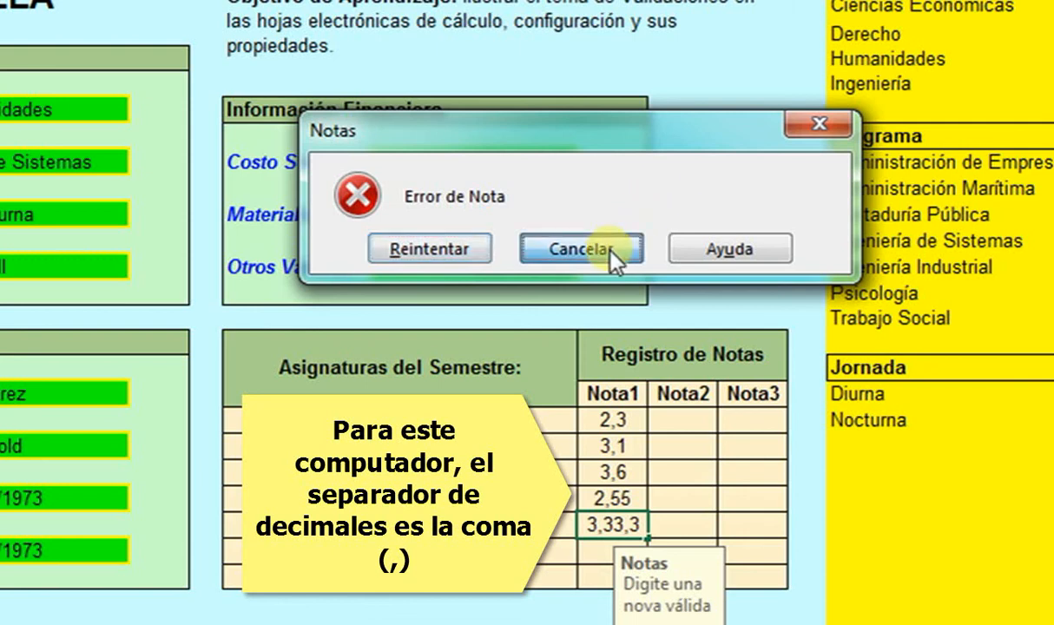
# - Enter Nota1 grades 3,4, 2,5 and 2,7, discarding the rejected 4.4 entry
pyautogui.write('3,')
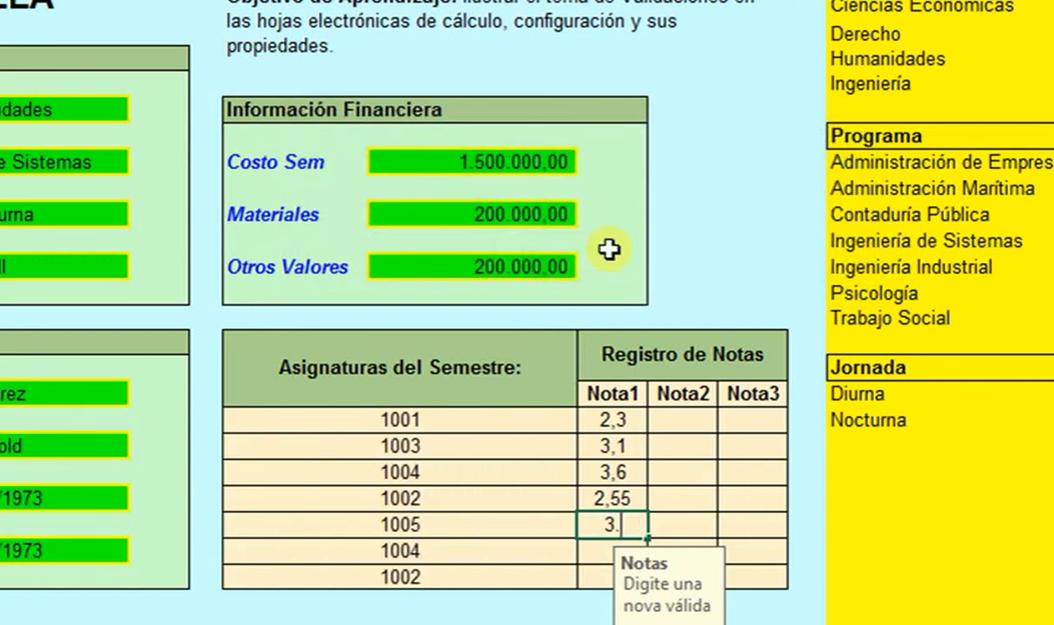
pyautogui.write('4')
pyautogui.press('Return')
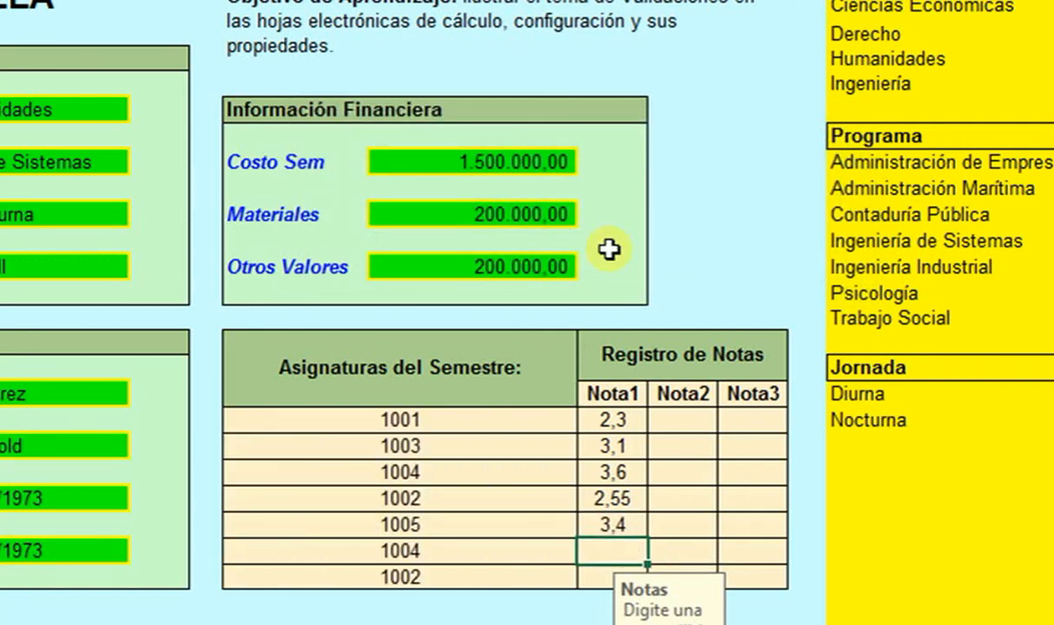
pyautogui.write('4.4')
pyautogui.press('Return')
pyautogui.click(608, 249)
pyautogui.write('2,5')
pyautogui.press('Return')
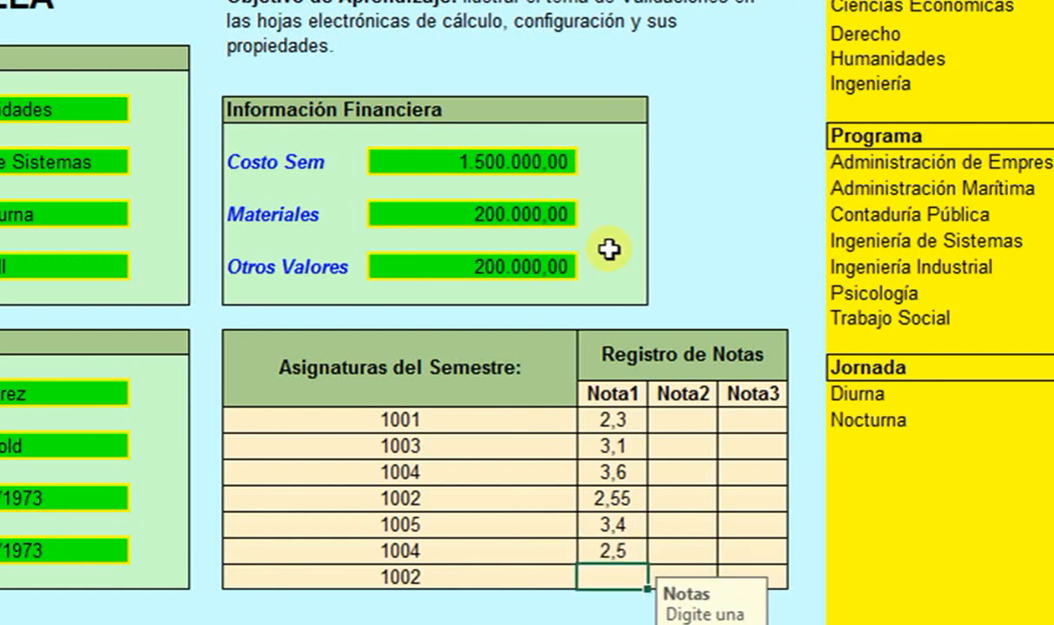
pyautogui.write('2,7')
pyautogui.press('Return')
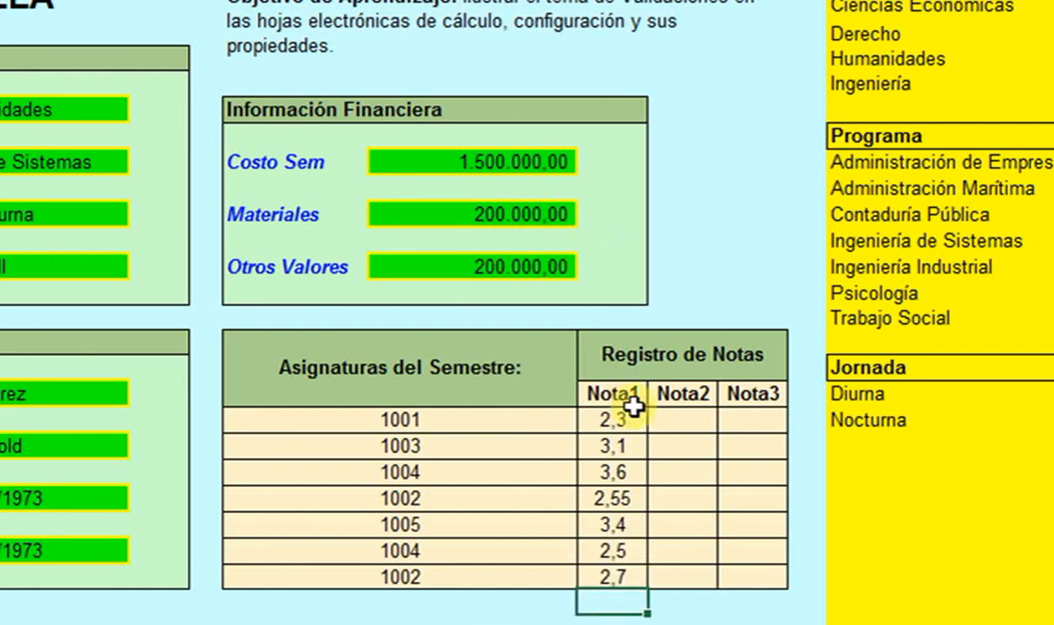
# - Enter Nota2 grades from I20 downward: 4,3, 4,8, 3,5, 3,4 and 5
pyautogui.click(671, 423)
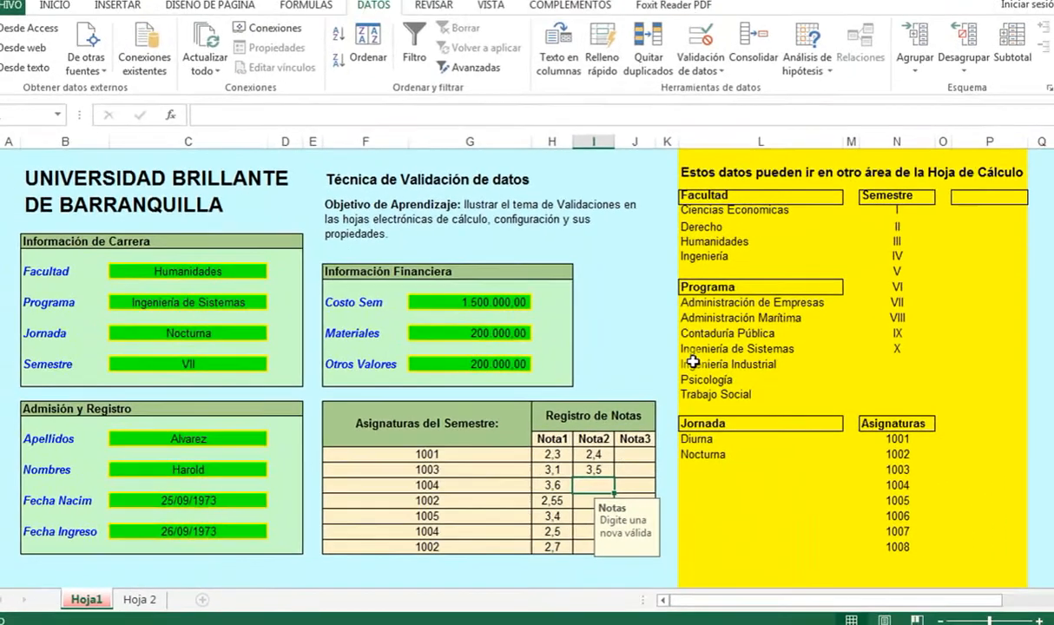
pyautogui.write('4,3')
pyautogui.press('Return')
pyautogui.write('4')
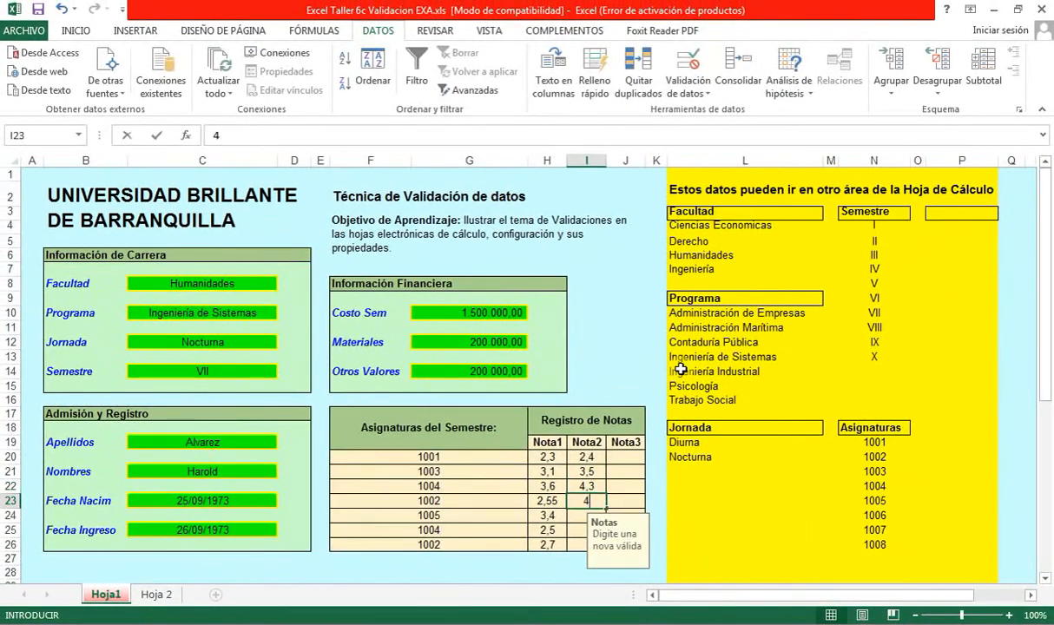
pyautogui.write(',8')
pyautogui.press('Return')
pyautogui.write('3,5')
pyautogui.press('Return')
pyautogui.write('3,4')
pyautogui.press('Return')
pyautogui.write('5')
pyautogui.press('Return')
# - Start the Nota3 column at the top with grades 3,2, 4,3 and 4,5
pyautogui.press('Right')
pyautogui.press('Up')
pyautogui.press('Up')
pyautogui.press('Up')
pyautogui.press('Up')
pyautogui.press('Up')
pyautogui.press('Up')
pyautogui.press('Up')
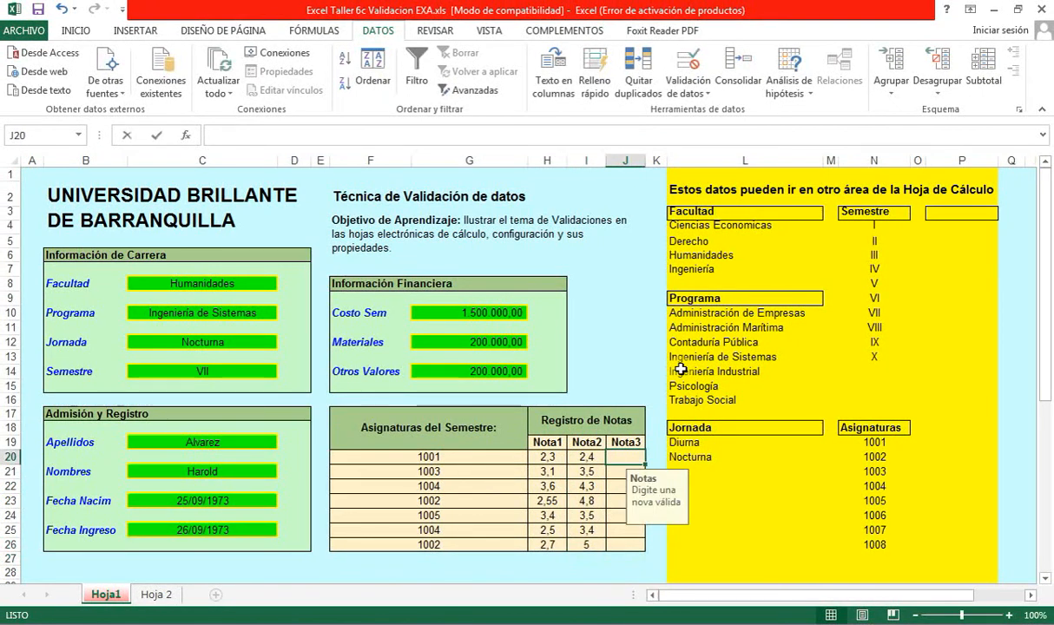
pyautogui.write('3,2')
pyautogui.press('Return')
pyautogui.write('4,3')
pyautogui.press('Return')
pyautogui.write('4,5')
# - Finish Nota3 with grades 3,2, 2,4, 2,5 and 3, fixing a mistyped 6,
pyautogui.press('Return')
pyautogui.write('6,')
pyautogui.press('BackSpace')
pyautogui.press('BackSpace')
pyautogui.write('3,2')
pyautogui.press('Return')
pyautogui.write('2,4')
pyautogui.press('Return')
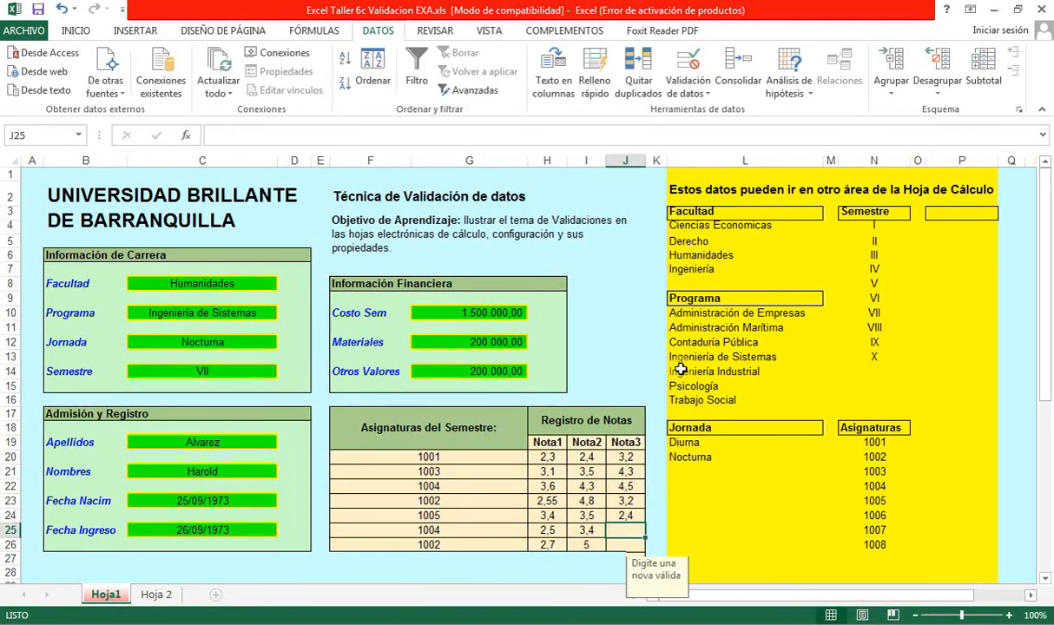
pyautogui.write('2,5')
pyautogui.press('Return')
pyautogui.write('3')
pyautogui.press('Return')
# - Correct the last Nota2 grade to 4,3
pyautogui.press('Up')
pyautogui.press('Left')
pyautogui.write('4,3')
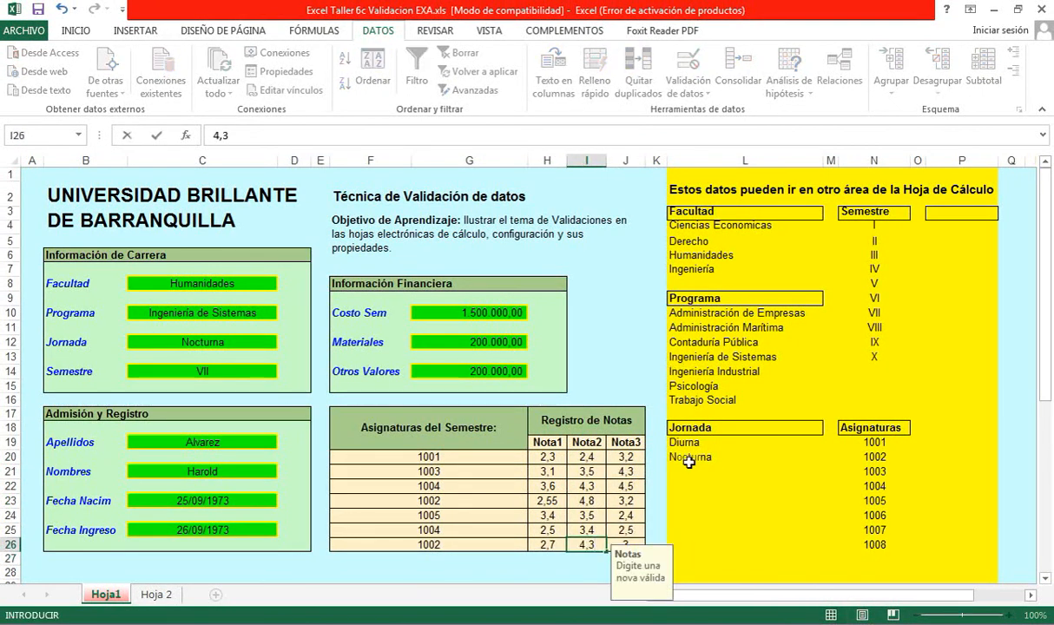
pyautogui.press('Right')
pyautogui.click(657, 298)
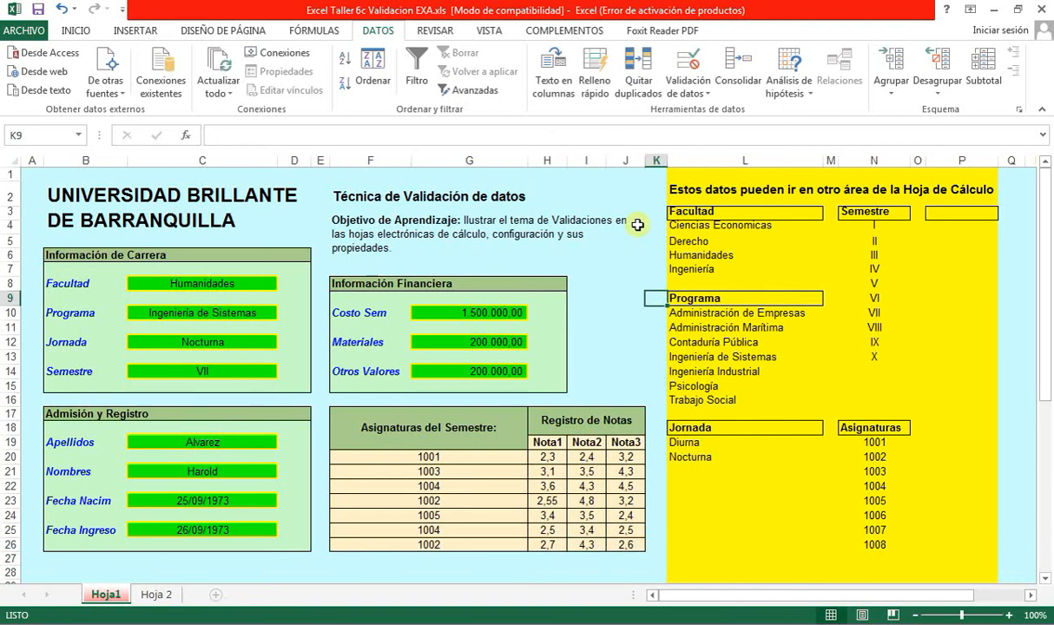